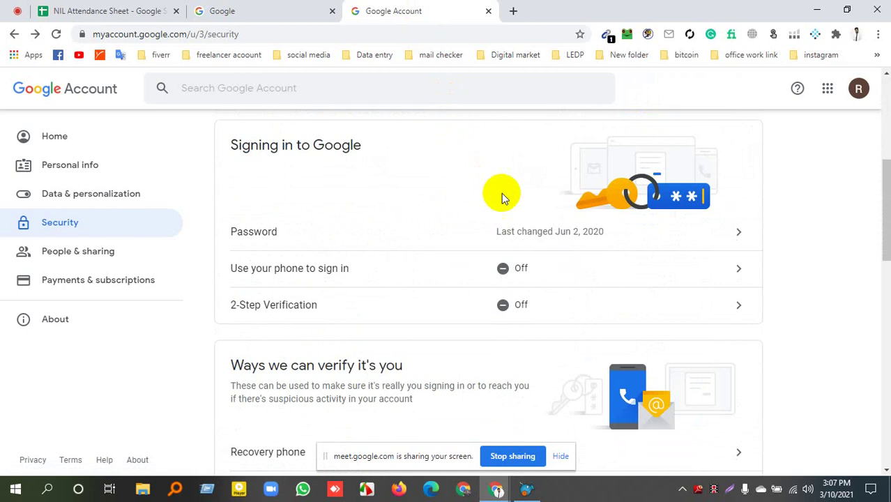
# Launch Gmail in a new tab from the Google apps grid on the Security page.
pyautogui.scroll(5, 501, 195)
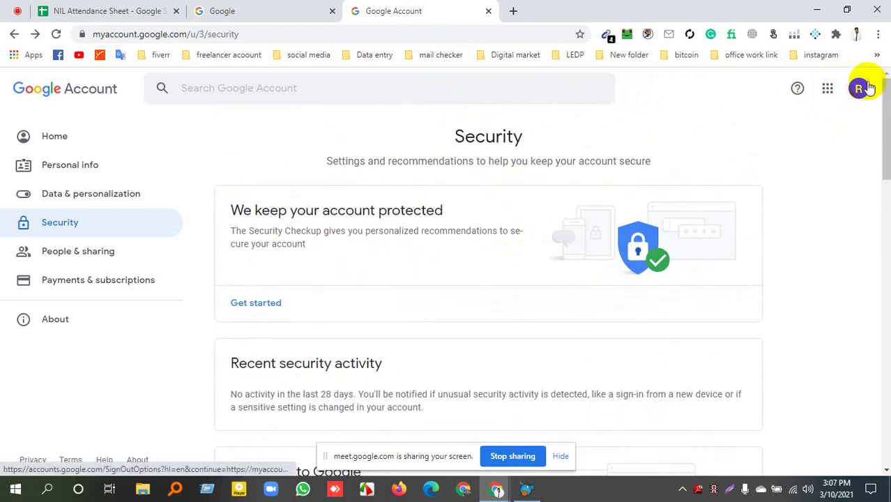
pyautogui.click(860, 88)
pyautogui.click(827, 90)
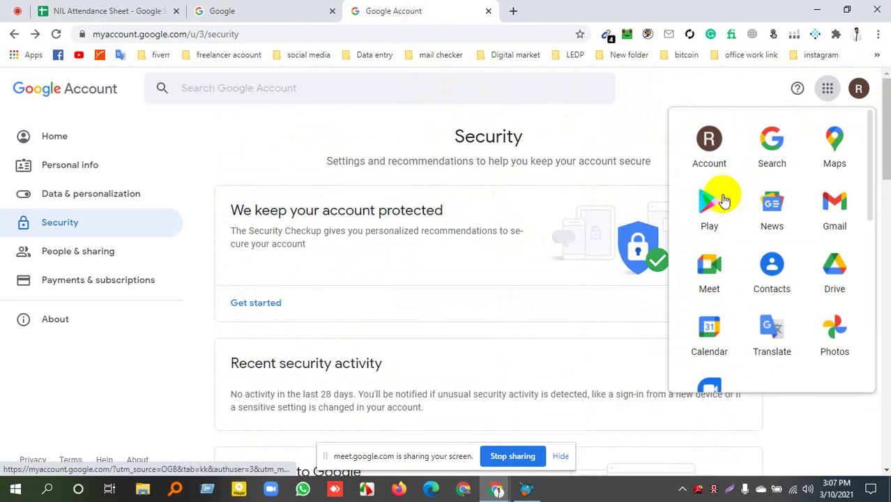
pyautogui.click(846, 214)
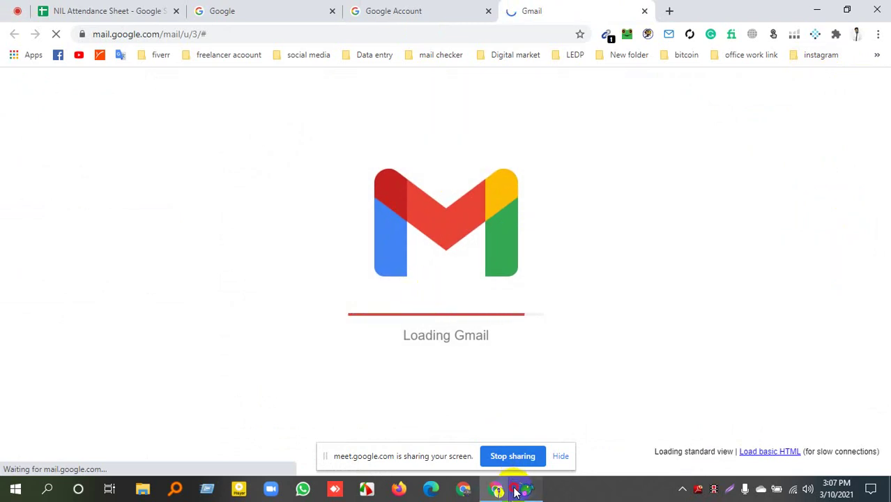
pyautogui.click(519, 490)
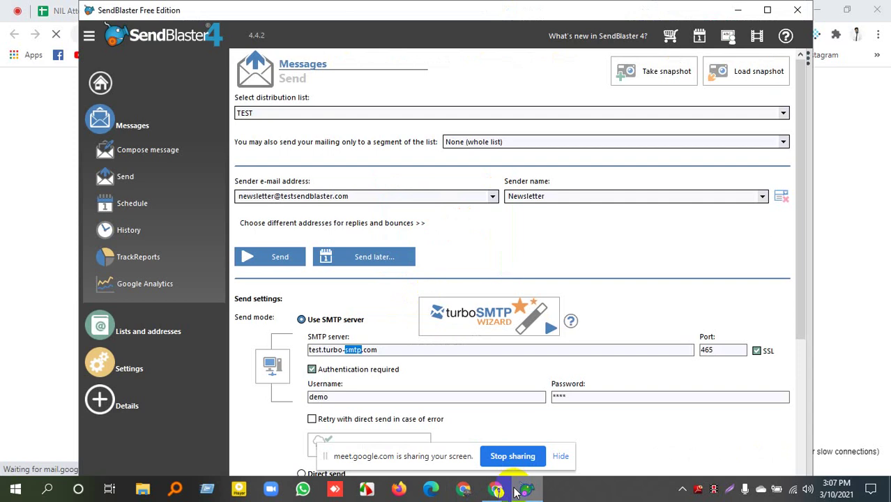
pyautogui.click(518, 491)
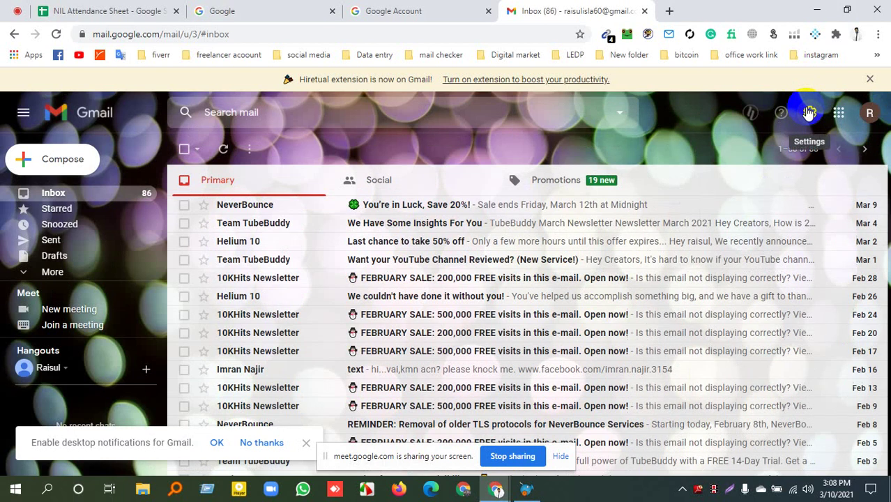
# Go from the Quick settings gear to See all settings, showing Gmail's General tab.
pyautogui.click(809, 112)
pyautogui.click(809, 113)
pyautogui.click(809, 113)
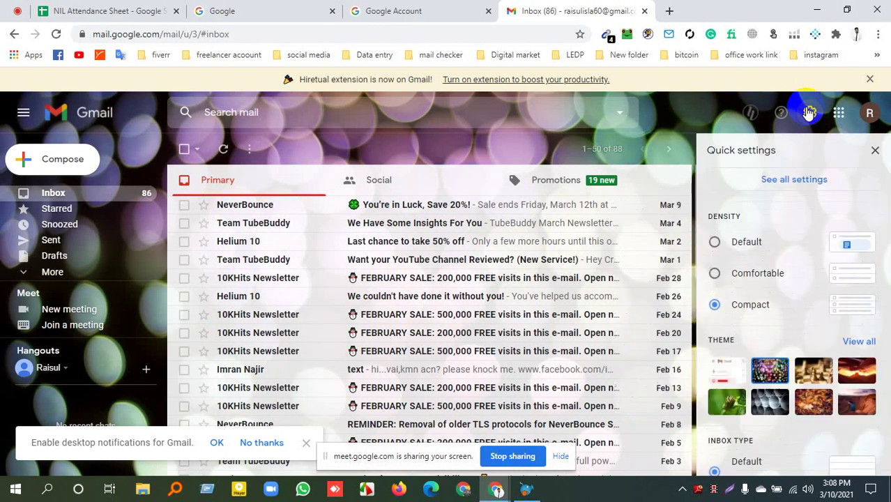
pyautogui.scroll(-6, 786, 324)
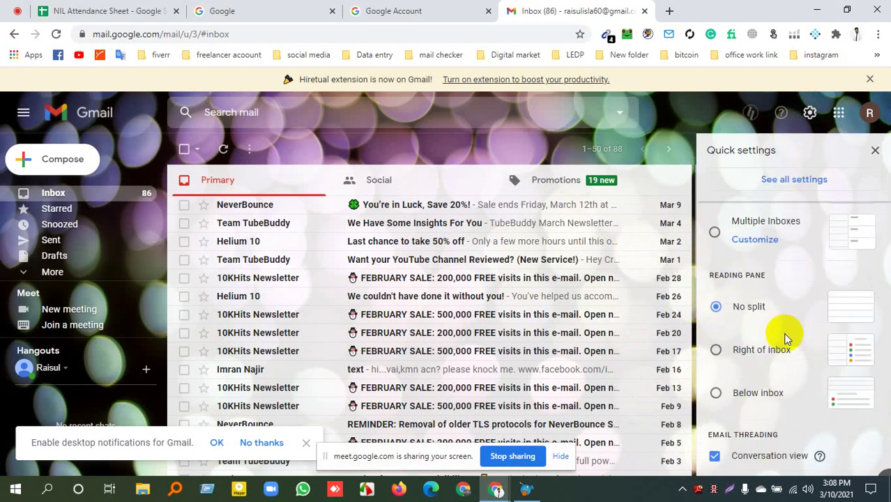
pyautogui.scroll(6, 786, 335)
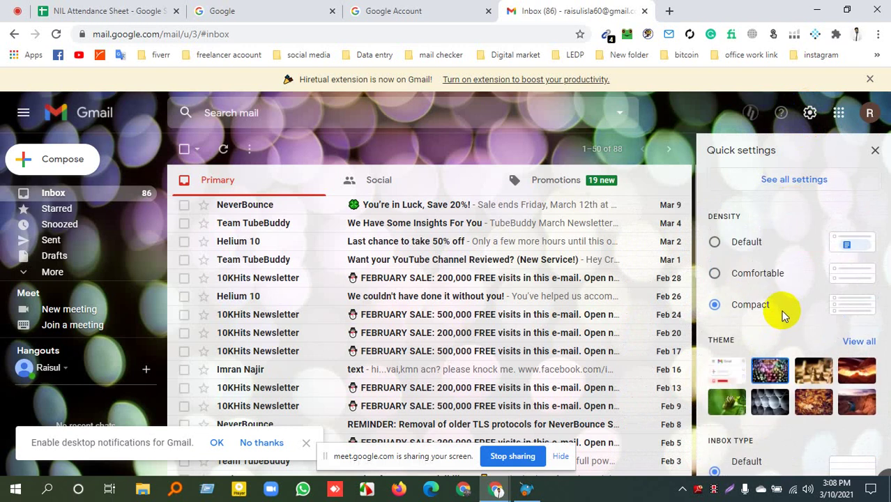
pyautogui.click(793, 181)
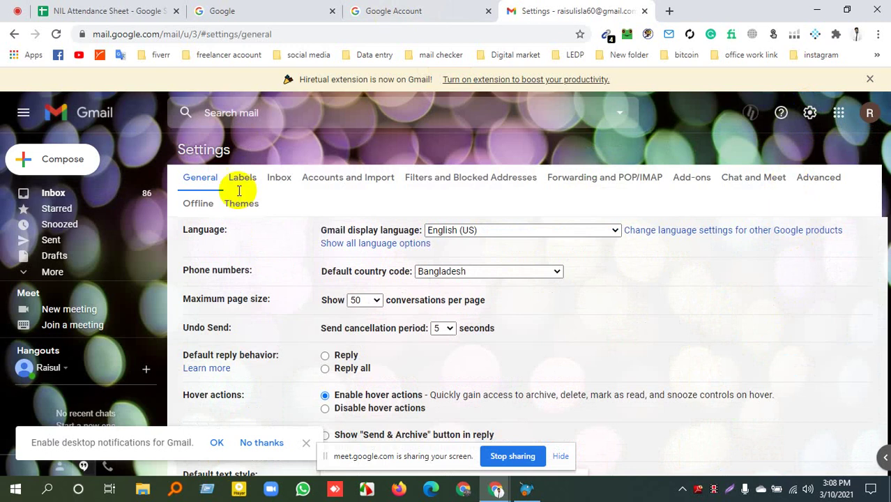
pyautogui.scroll(-6, 342, 258)
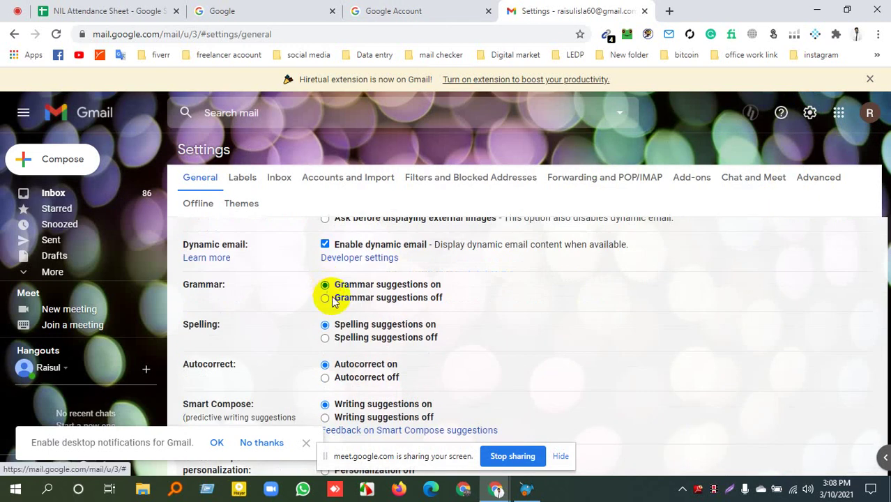
pyautogui.scroll(6, 317, 293)
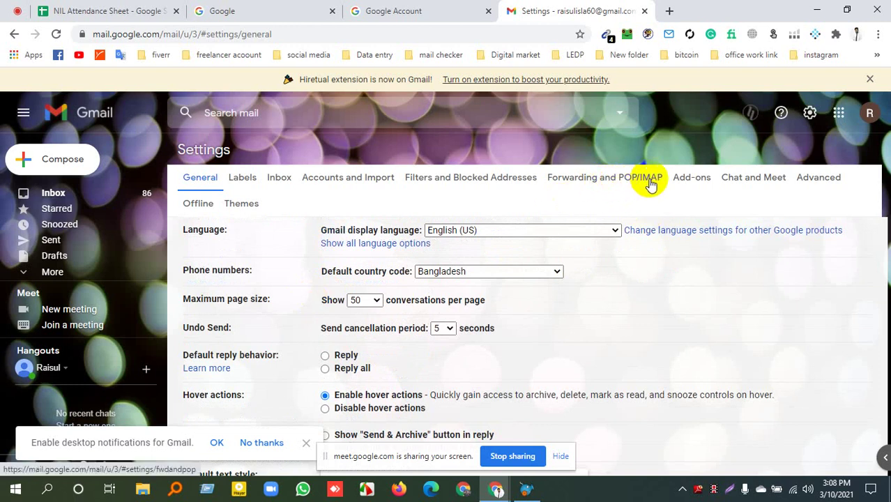
# Review the Forwarding and POP/IMAP tab, confirming POP is disabled and IMAP is enabled.
pyautogui.click(610, 180)
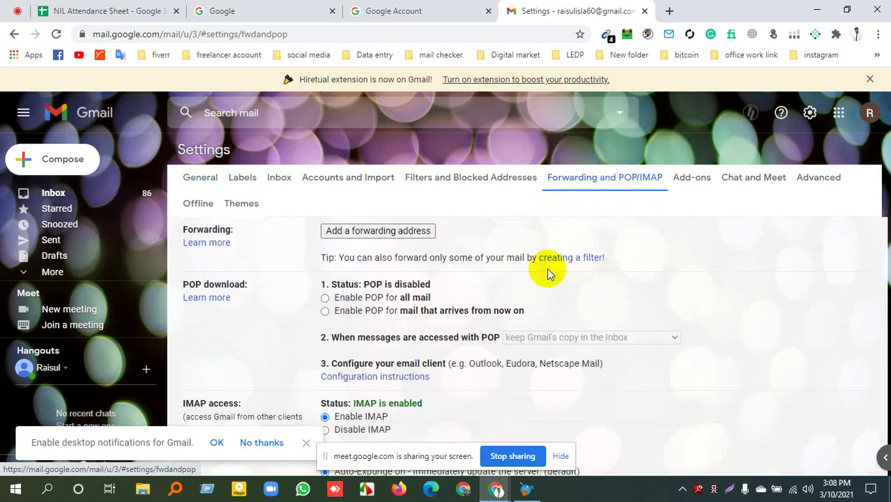
pyautogui.scroll(-3, 548, 272)
pyautogui.scroll(-2, 546, 272)
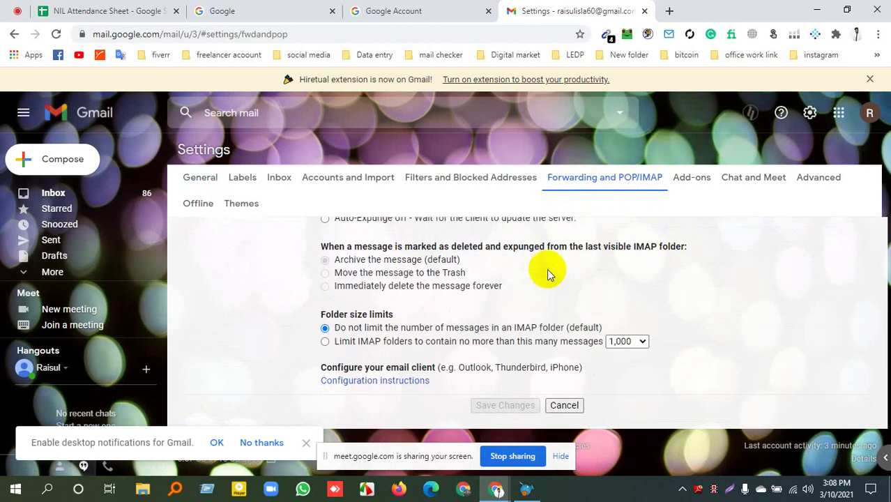
pyautogui.scroll(2, 545, 275)
pyautogui.scroll(-2, 536, 286)
pyautogui.scroll(2, 435, 314)
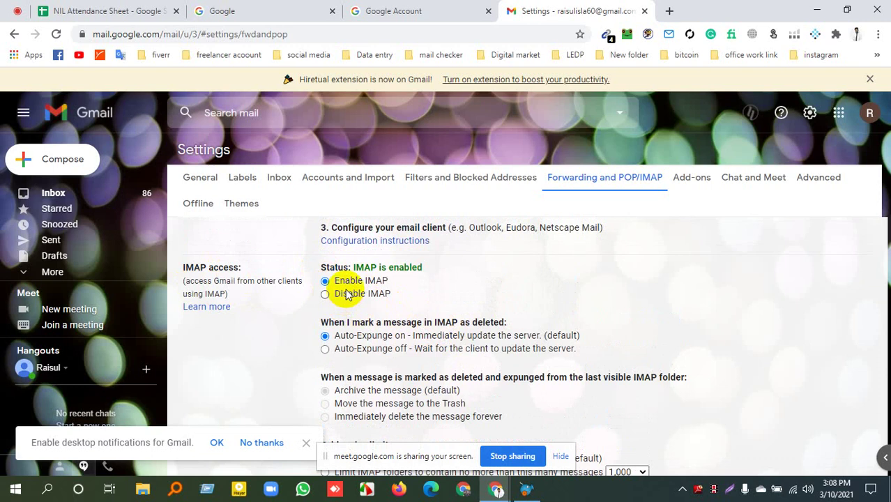
pyautogui.scroll(2, 391, 290)
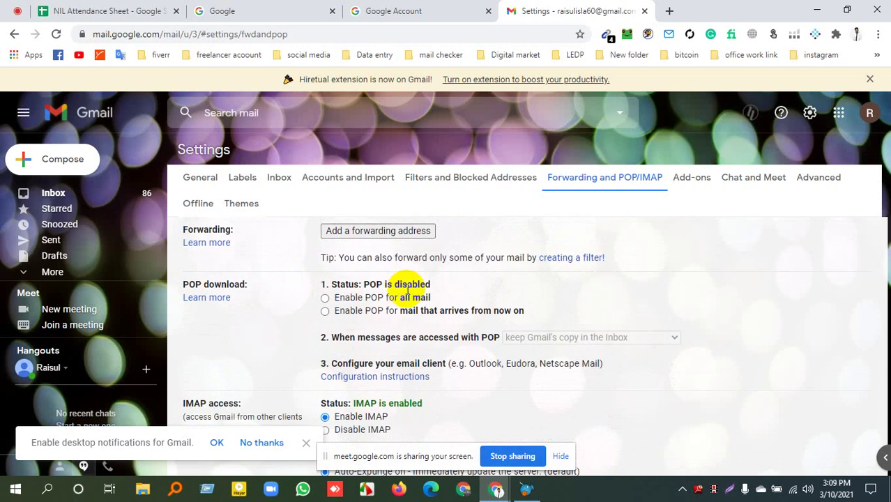
pyautogui.scroll(-2, 406, 294)
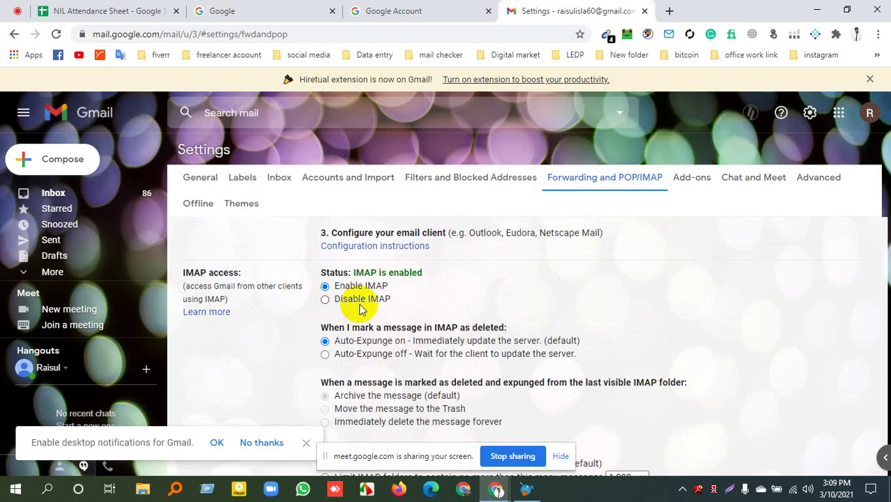
pyautogui.scroll(2, 500, 326)
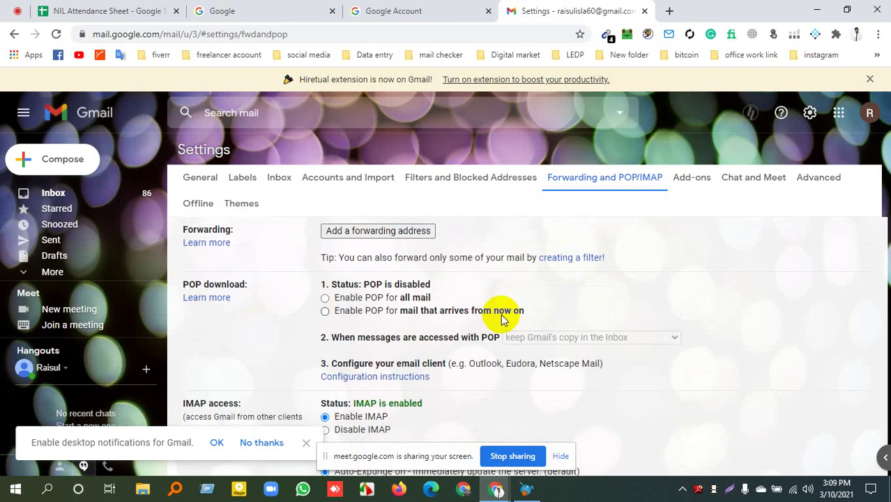
pyautogui.click(869, 114)
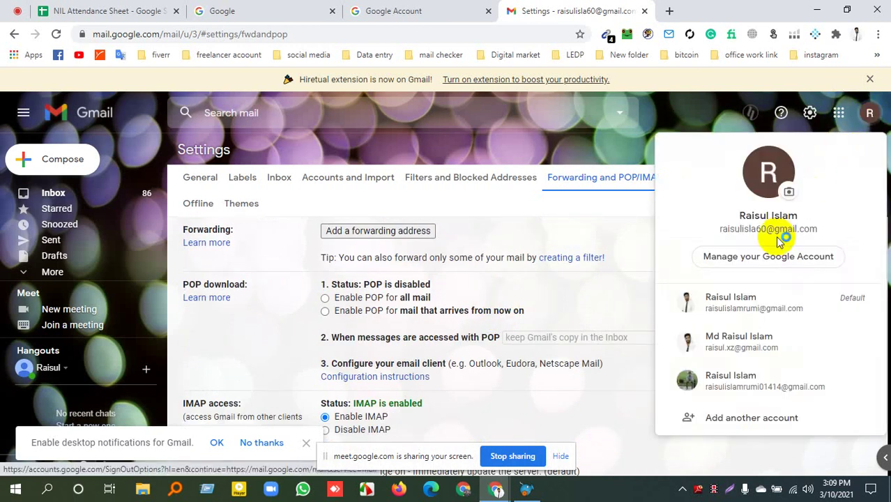
# Go to Manage your Google Account and view the Personal info basic and contact details.
pyautogui.click(761, 255)
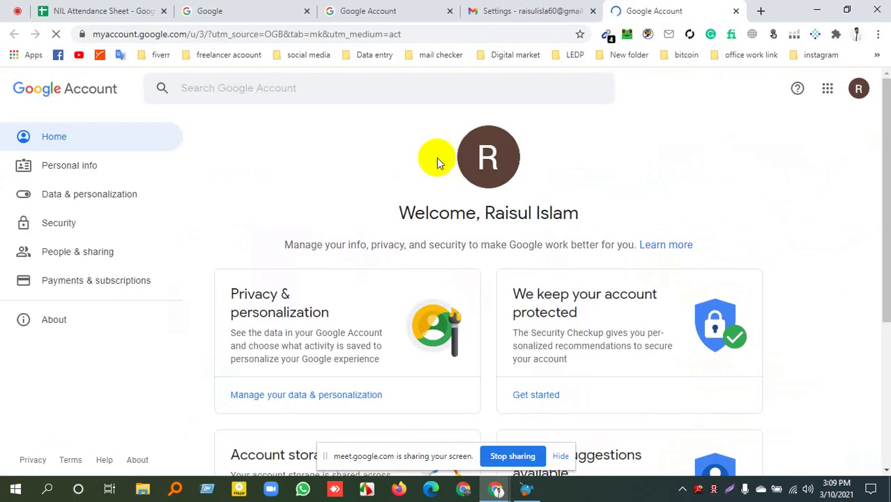
pyautogui.scroll(-4, 442, 295)
pyautogui.scroll(3, 513, 298)
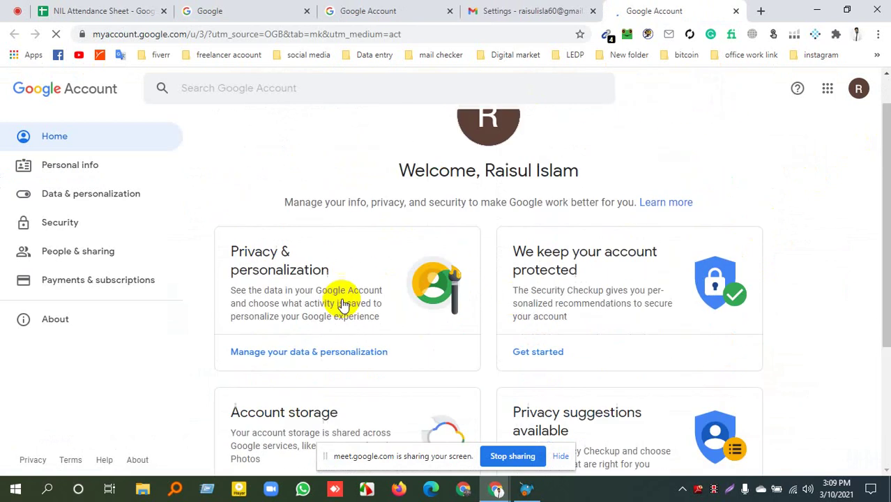
pyautogui.click(87, 169)
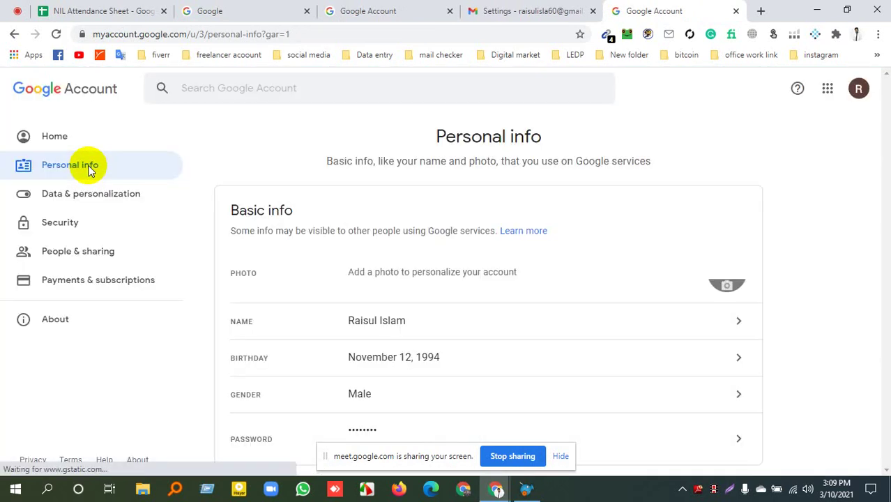
pyautogui.scroll(-5, 394, 274)
pyautogui.scroll(5, 395, 278)
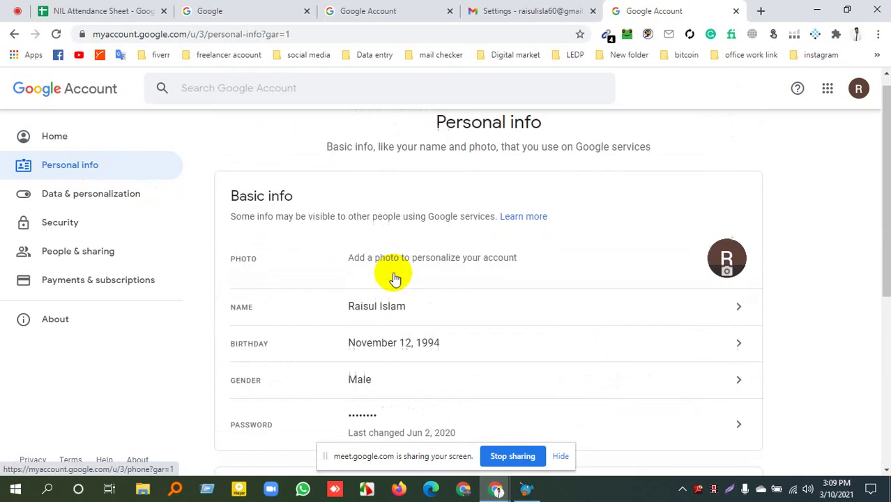
pyautogui.scroll(-3, 395, 279)
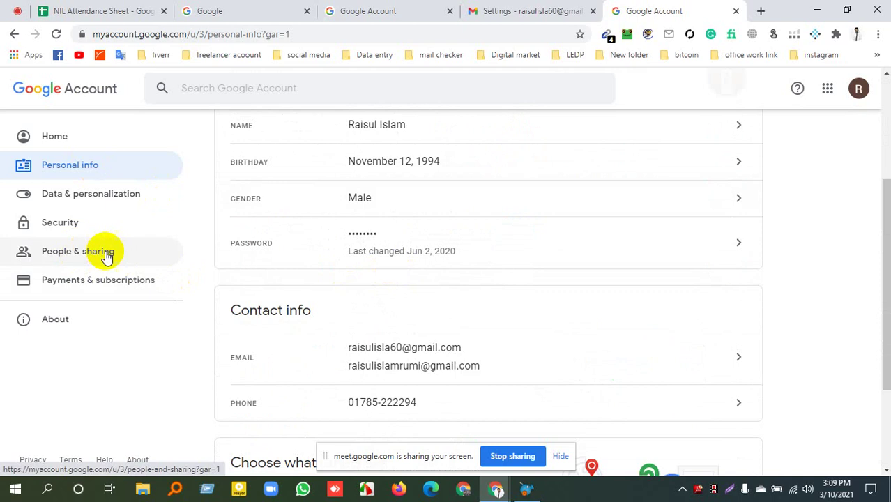
# Open Security > Less secure app access and try switching on Allow less secure apps.
pyautogui.click(81, 226)
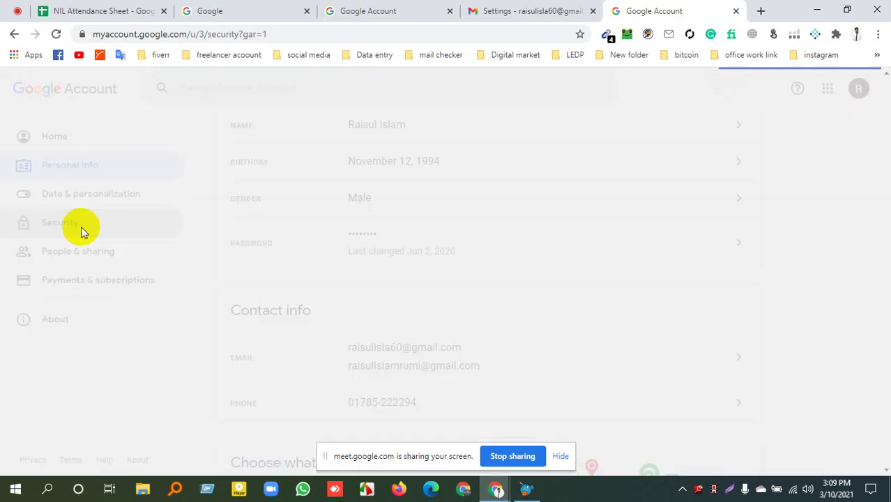
pyautogui.scroll(-4, 363, 251)
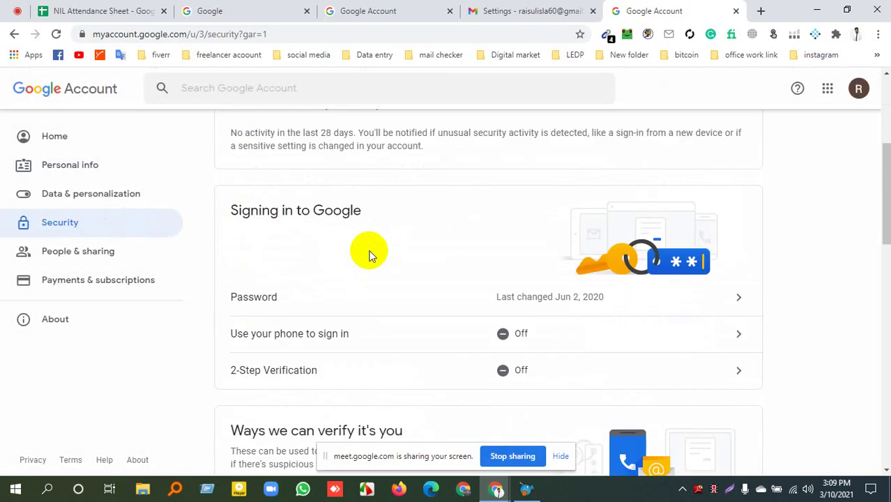
pyautogui.scroll(-9, 369, 255)
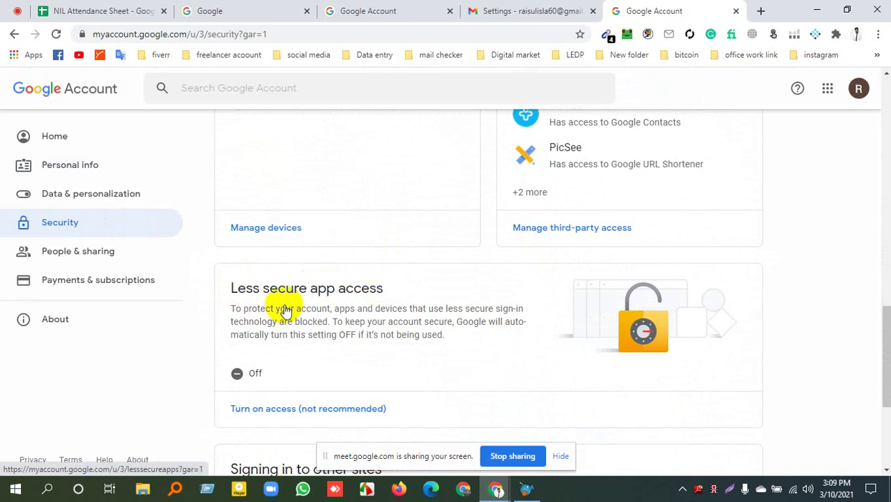
pyautogui.click(282, 340)
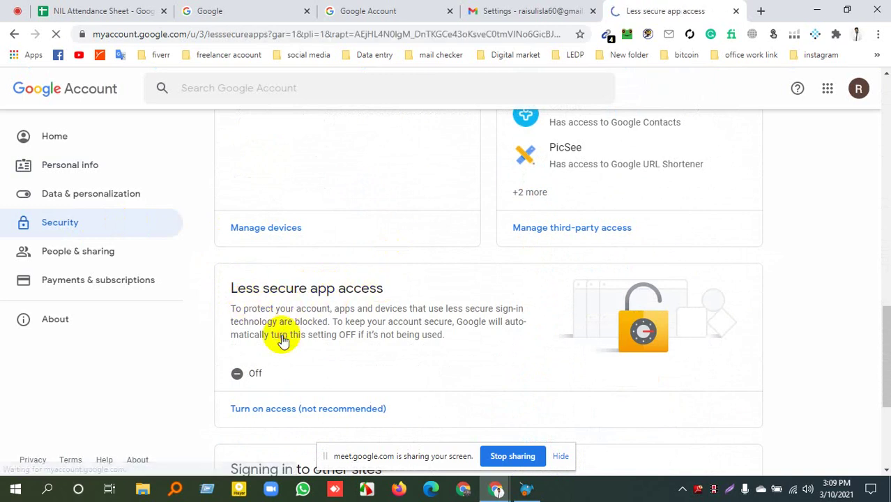
pyautogui.click(502, 273)
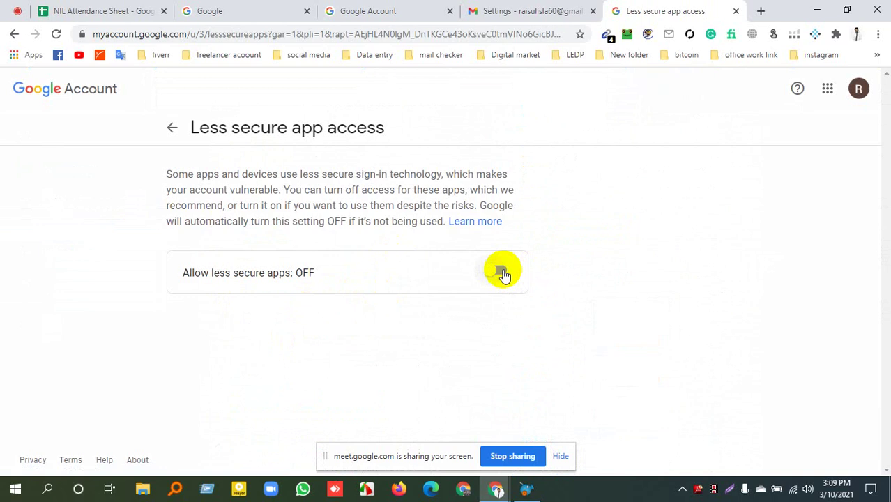
pyautogui.click(544, 7)
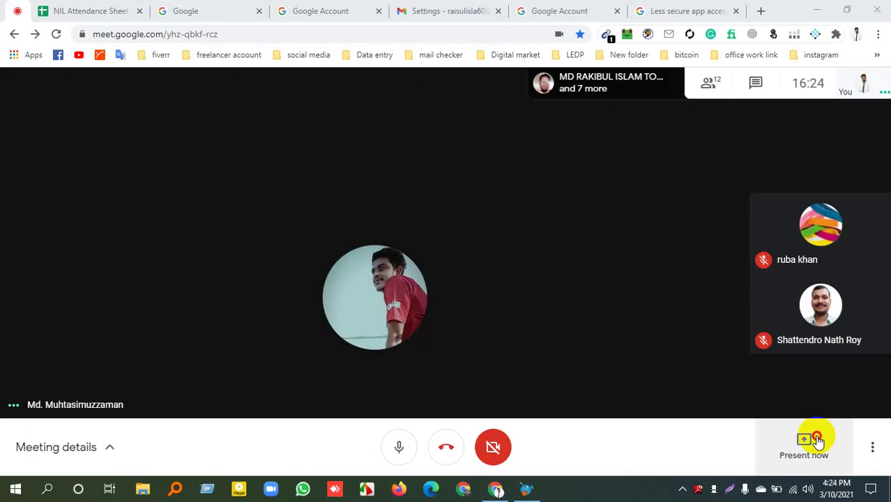
pyautogui.click(817, 439)
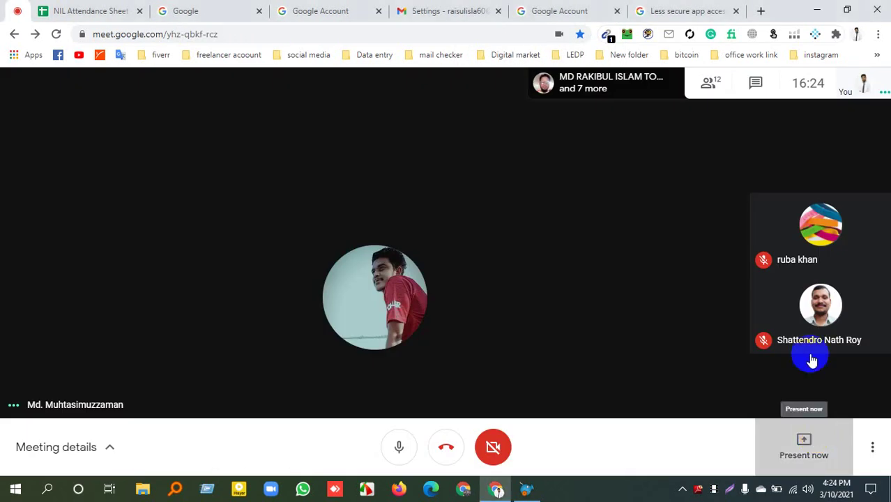
# Share the entire screen in Meet and bring up SendBlaster's Send page (smtp.gmail.com, port 465, SSL).
pyautogui.click(793, 334)
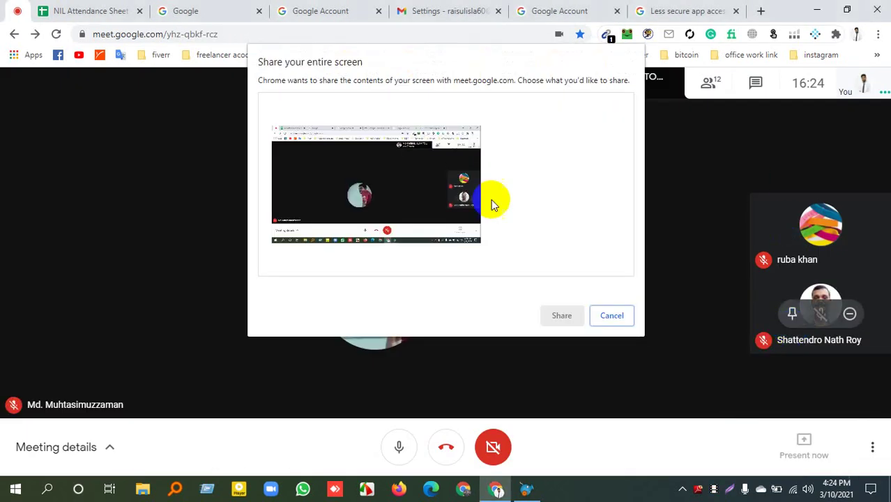
pyautogui.click(449, 268)
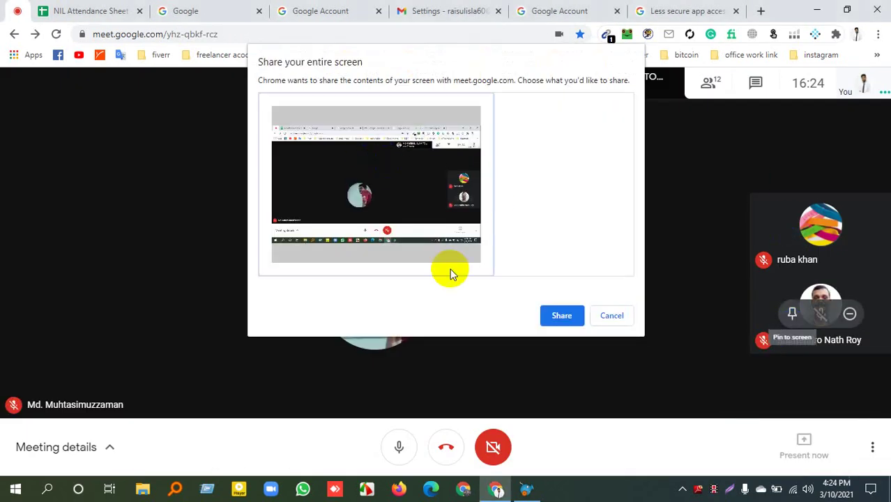
pyautogui.click(552, 313)
pyautogui.click(529, 492)
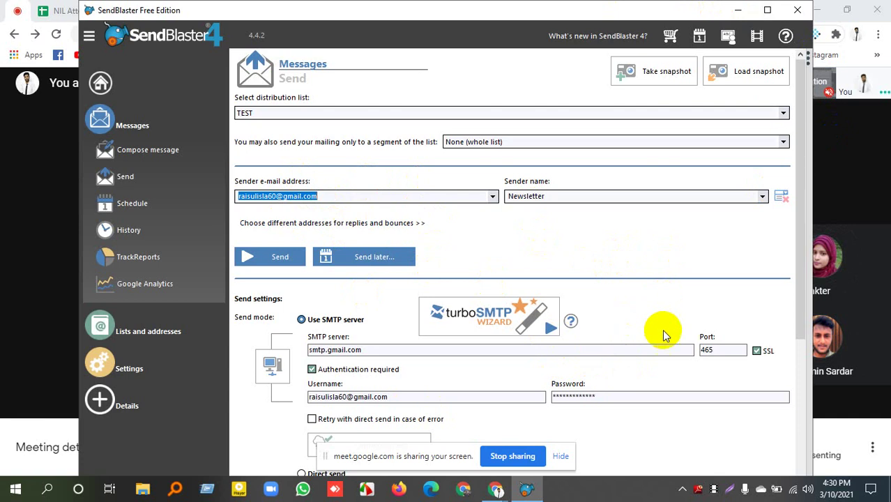
pyautogui.scroll(-1, 726, 299)
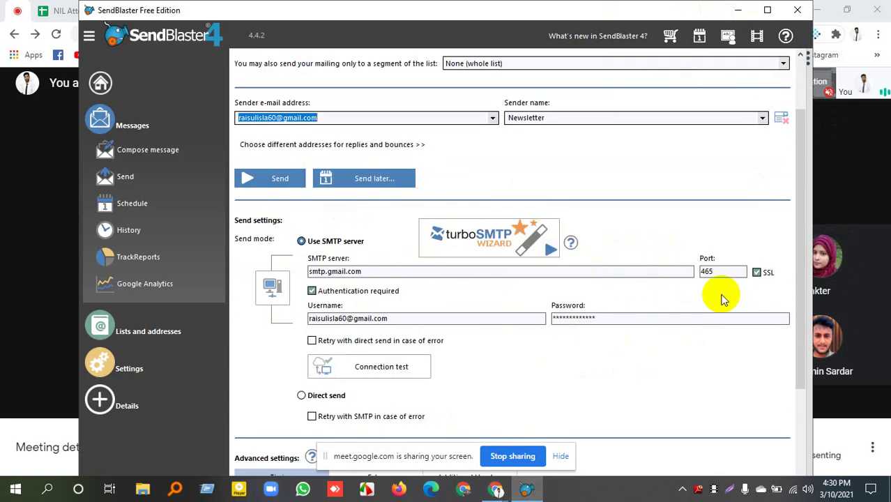
pyautogui.scroll(1, 722, 298)
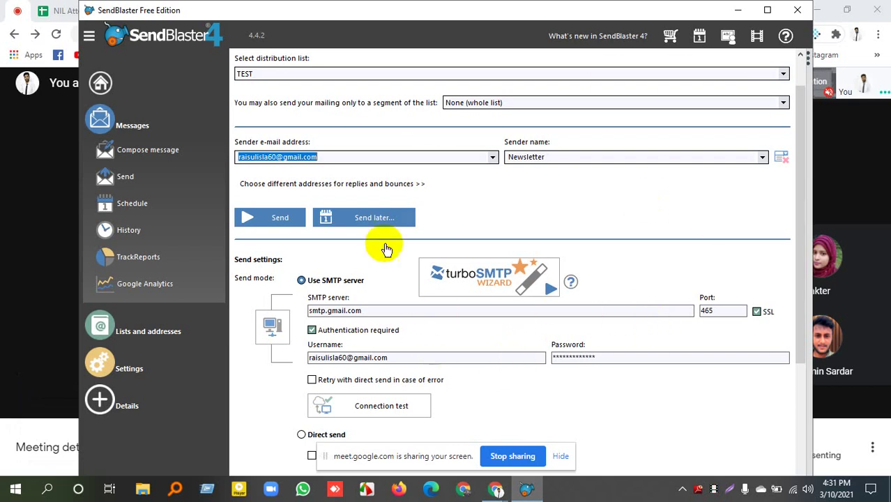
pyautogui.scroll(1, 342, 272)
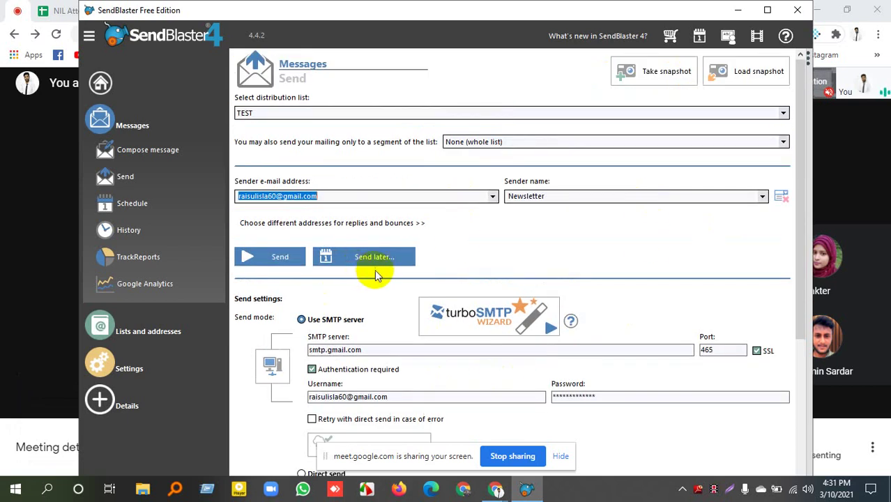
# Open Messages > Compose message, with subject, recipient and body empty.
pyautogui.click(137, 159)
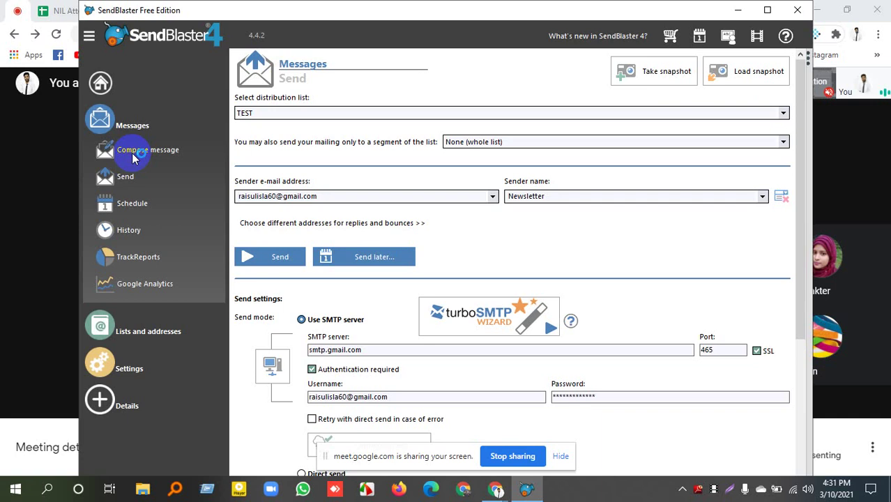
pyautogui.click(157, 157)
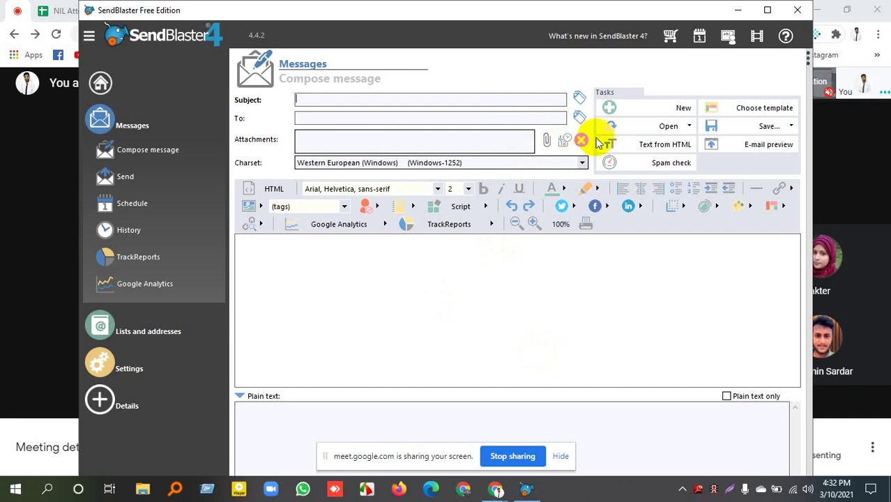
# Enter 'product sale Service' as the message subject.
pyautogui.write('product sale Service')
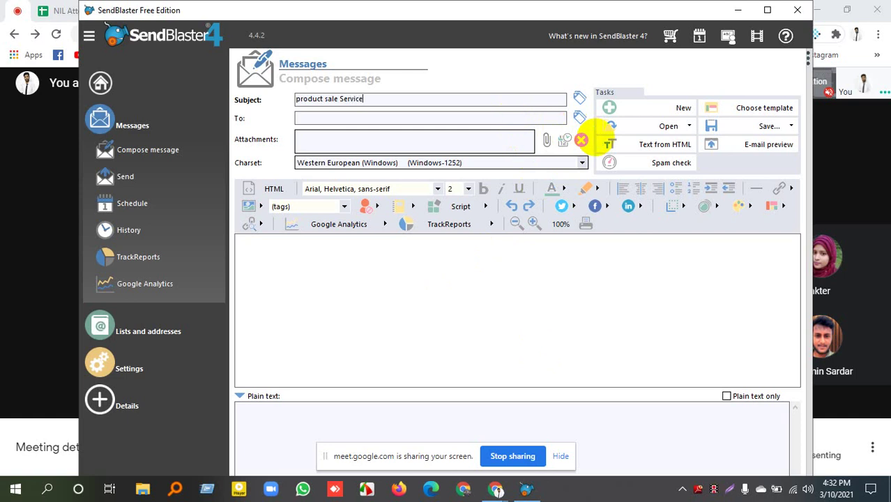
# Try a recipient entry and the merge-tag list, then clear the To field, leaving it empty.
pyautogui.click(500, 119)
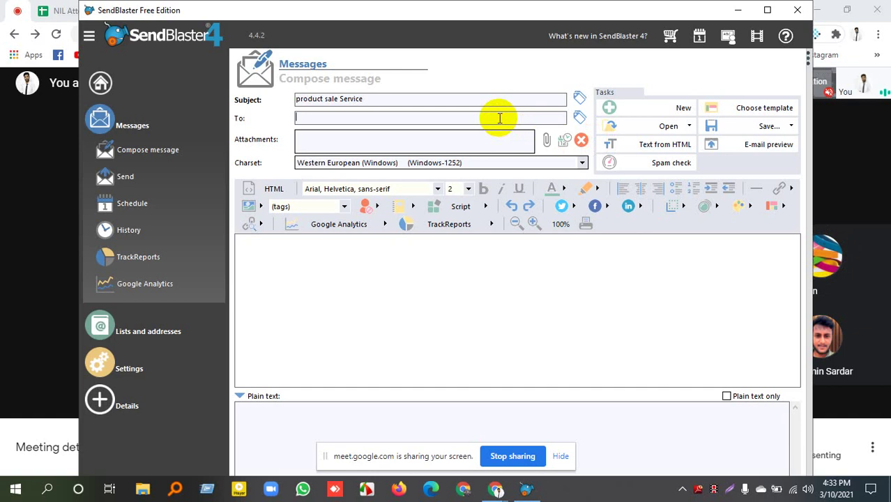
pyautogui.write('R tech Send')
pyautogui.press('BackSpace')
pyautogui.press('BackSpace')
pyautogui.press('BackSpace')
pyautogui.press('BackSpace')
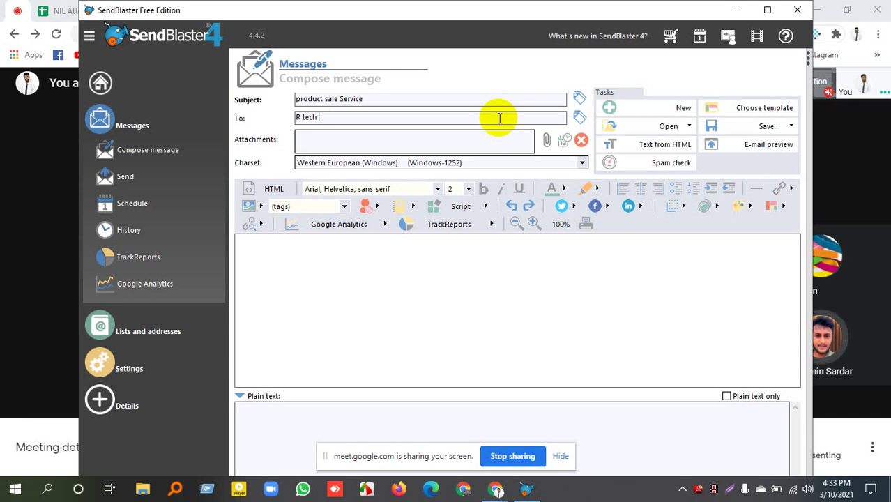
pyautogui.write('Li')
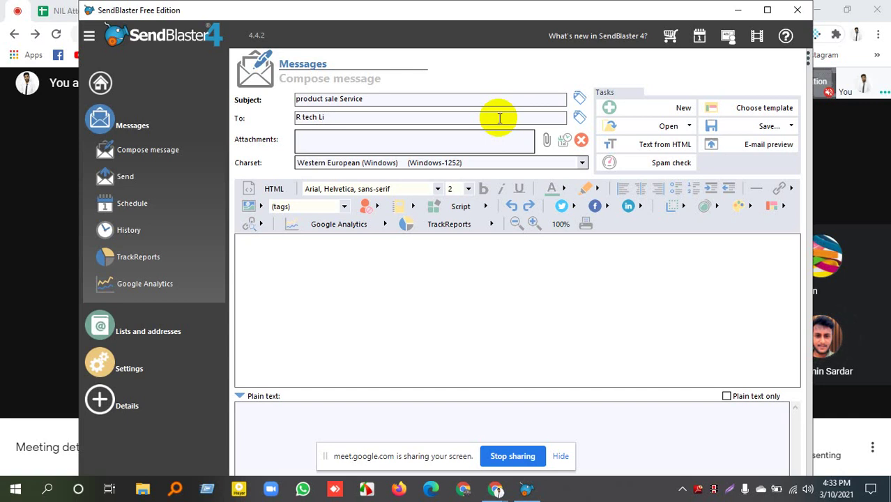
pyautogui.click(578, 116)
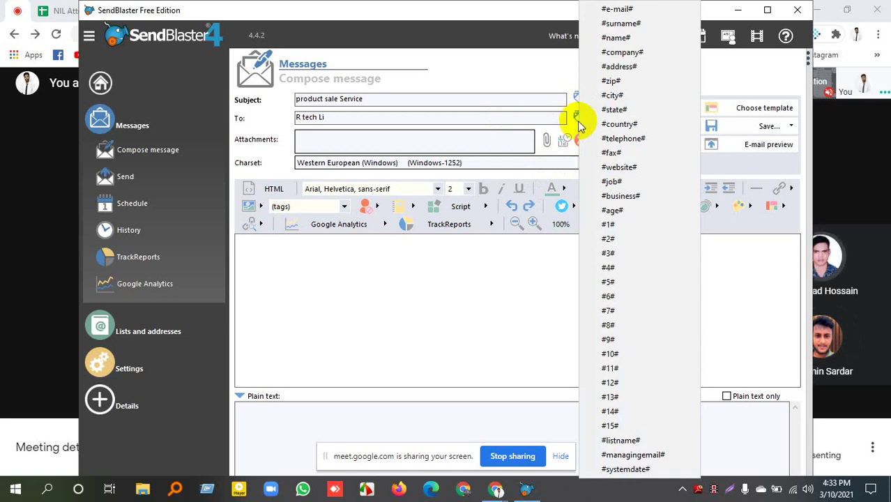
pyautogui.click(345, 118)
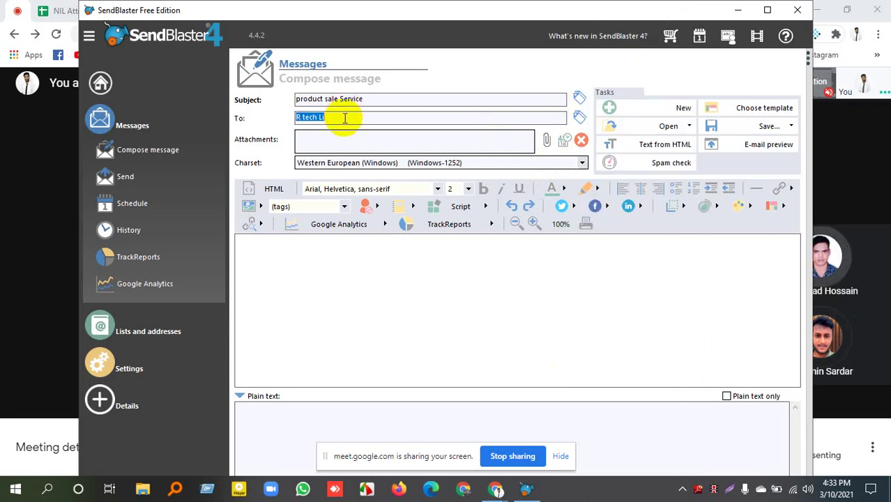
pyautogui.click(344, 118)
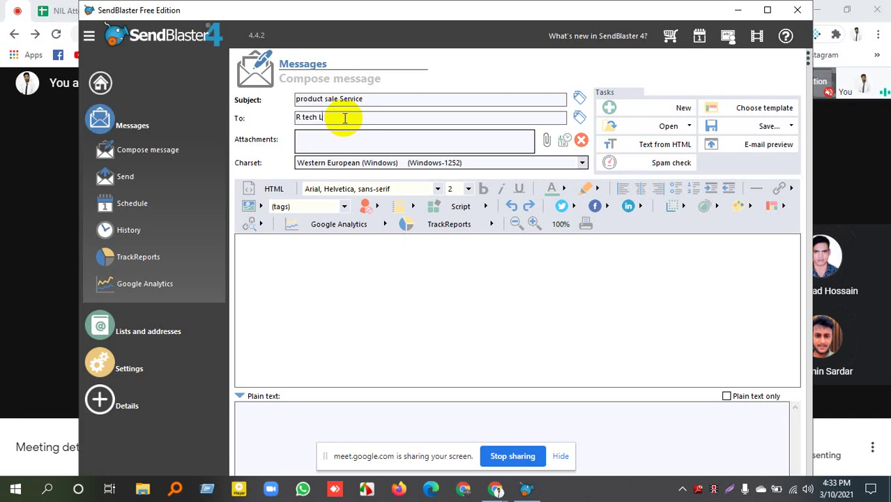
pyautogui.press('BackSpace')
pyautogui.press('BackSpace')
pyautogui.press('BackSpace')
pyautogui.press('BackSpace')
pyautogui.press('BackSpace')
pyautogui.press('BackSpace')
pyautogui.press('BackSpace')
pyautogui.press('BackSpace')
pyautogui.press('BackSpace')
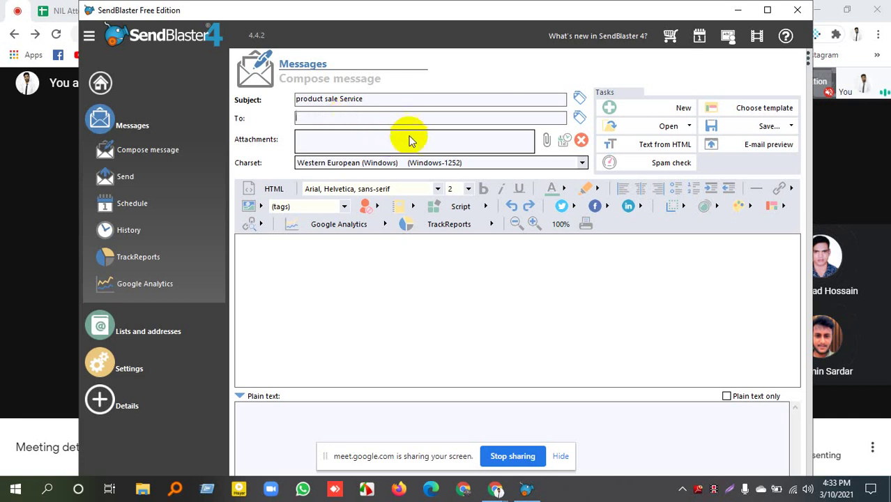
pyautogui.click(271, 258)
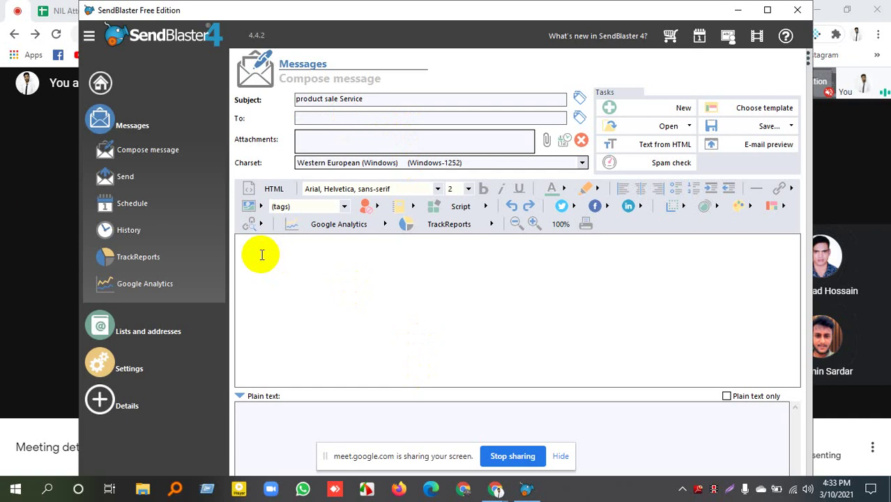
# Browse the template gallery's Ecommerce, Dating, Real estate, Nonprofit, Nature and Business categories.
pyautogui.click(743, 110)
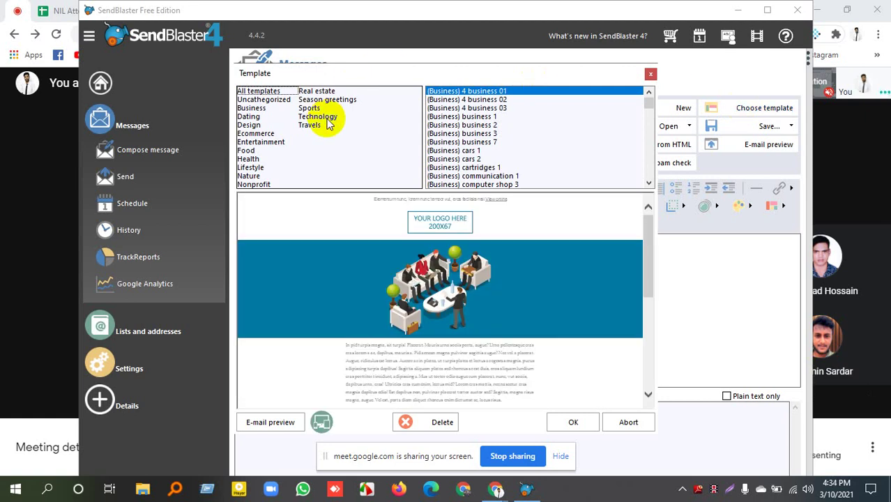
pyautogui.click(256, 133)
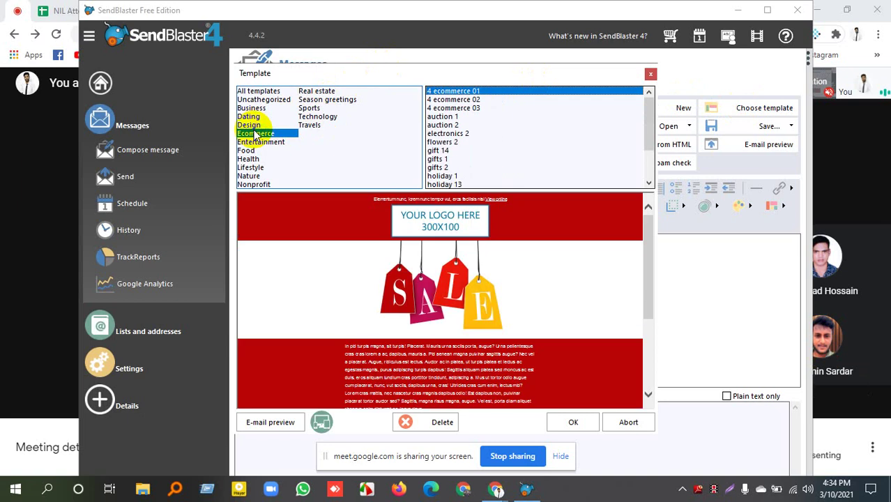
pyautogui.click(258, 116)
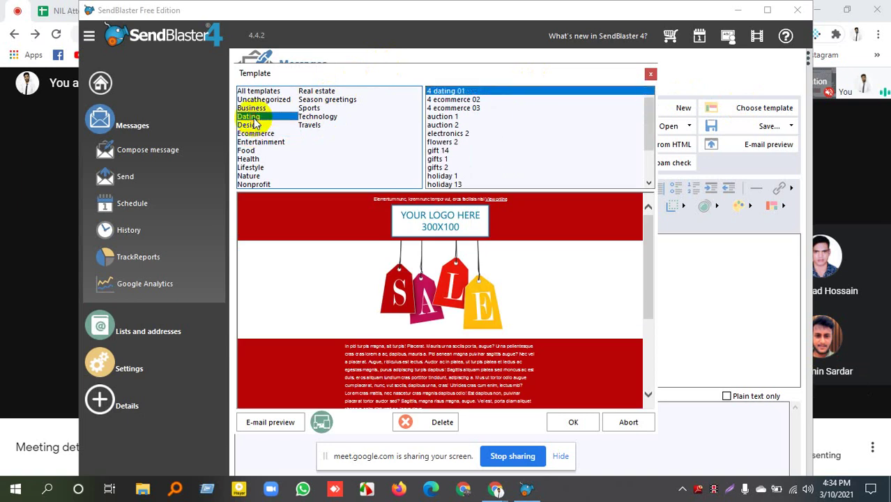
pyautogui.click(258, 91)
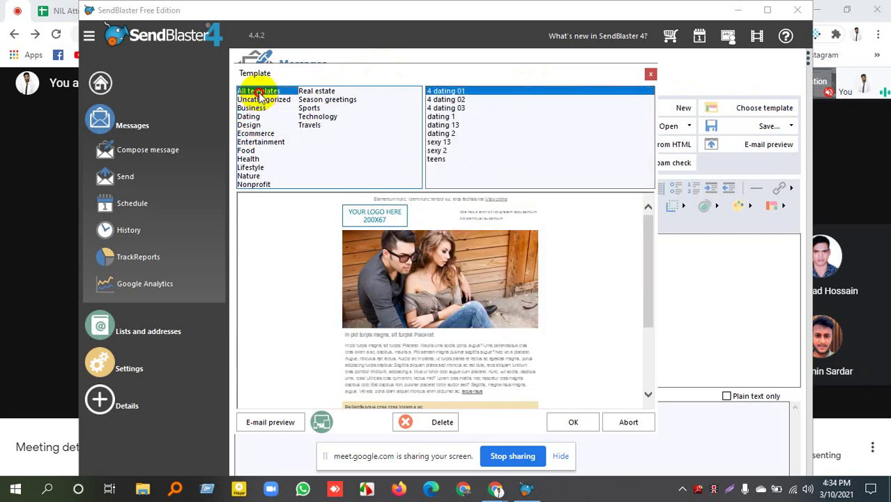
pyautogui.click(317, 91)
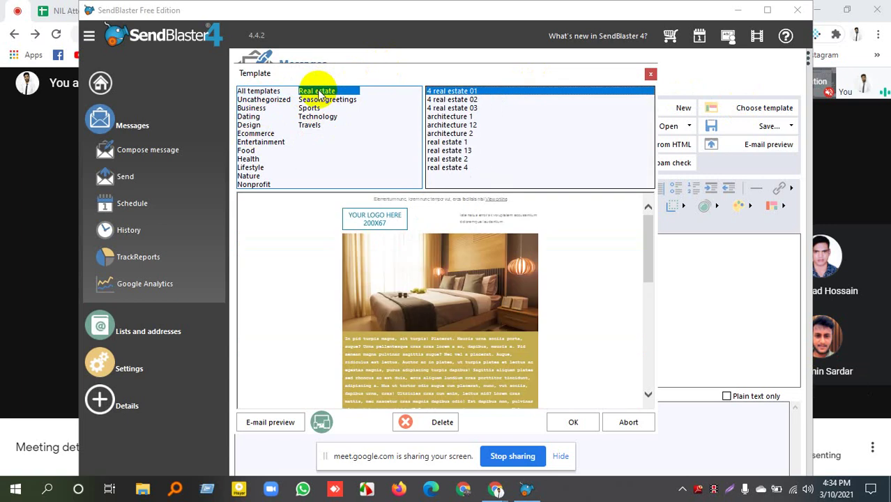
pyautogui.scroll(-8, 378, 298)
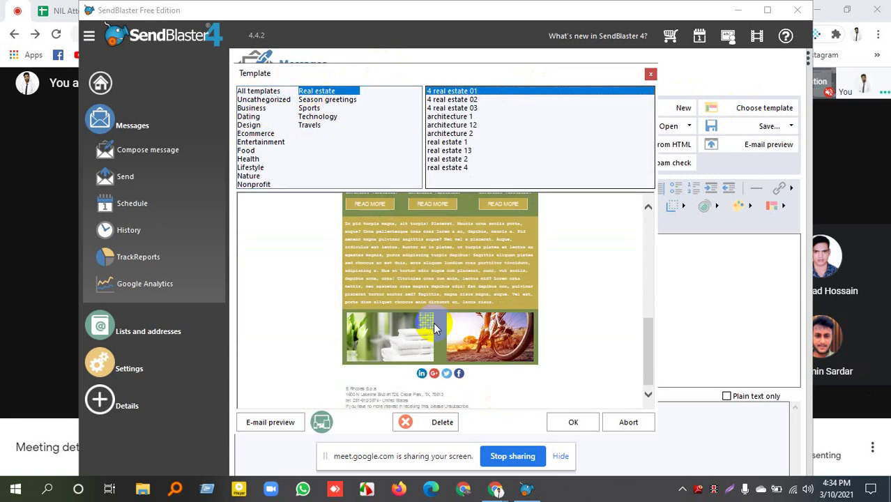
pyautogui.scroll(8, 342, 251)
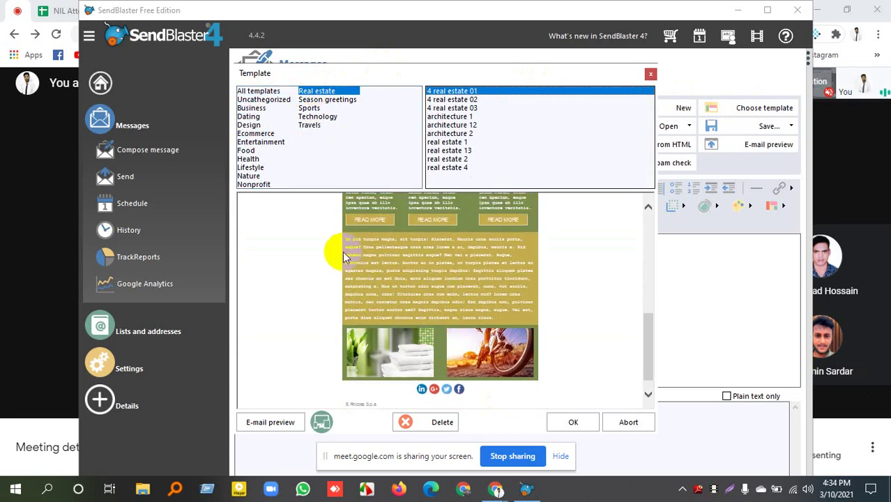
pyautogui.click(254, 185)
pyautogui.scroll(-4, 422, 293)
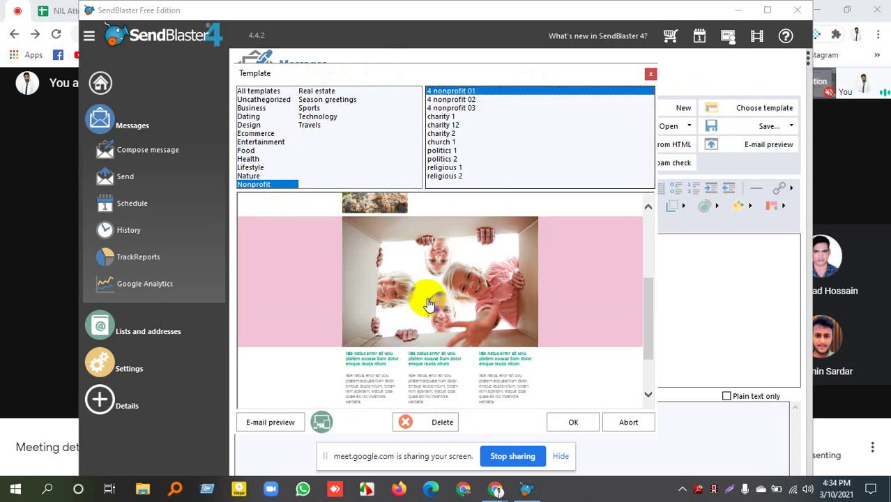
pyautogui.scroll(-2, 430, 300)
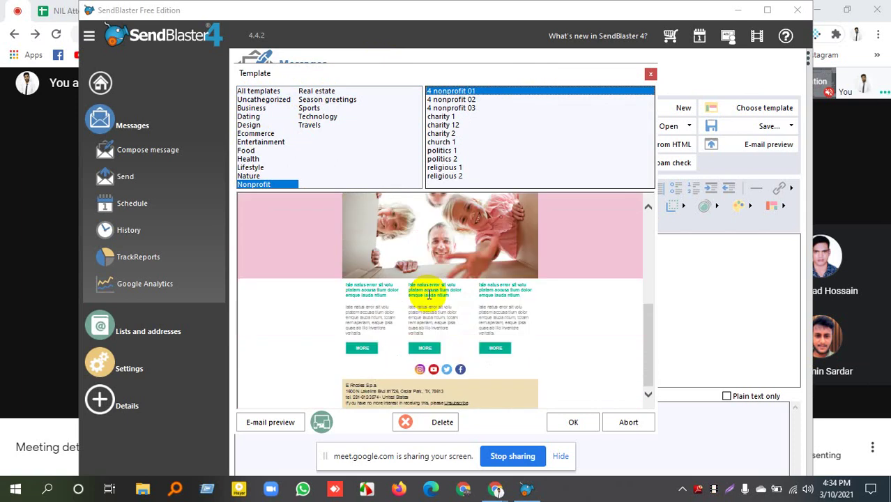
pyautogui.click(252, 177)
pyautogui.click(251, 134)
pyautogui.click(252, 109)
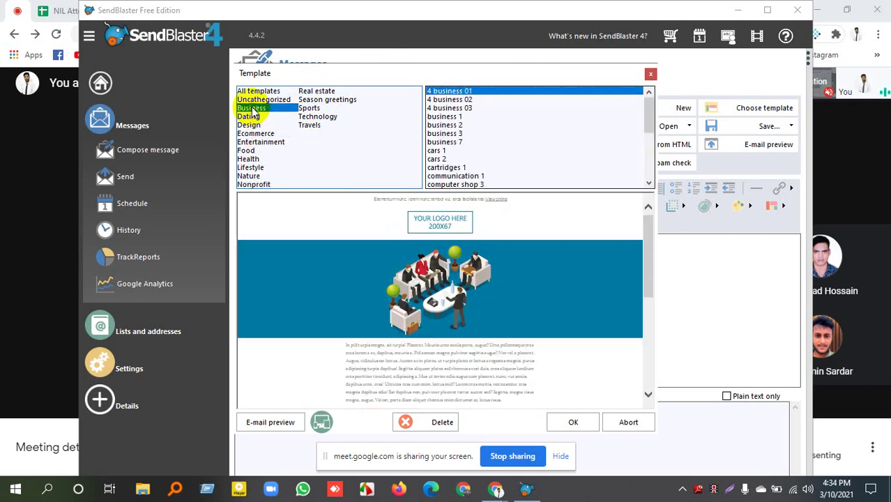
pyautogui.scroll(-5, 415, 288)
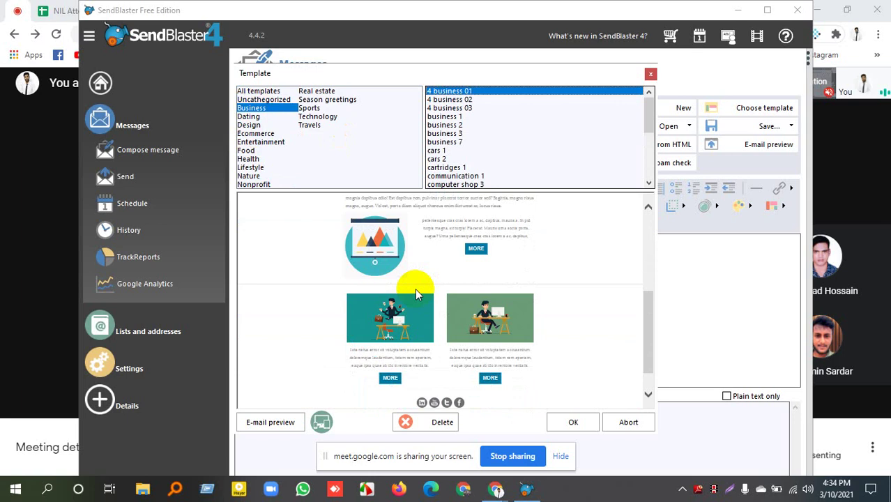
pyautogui.click(453, 168)
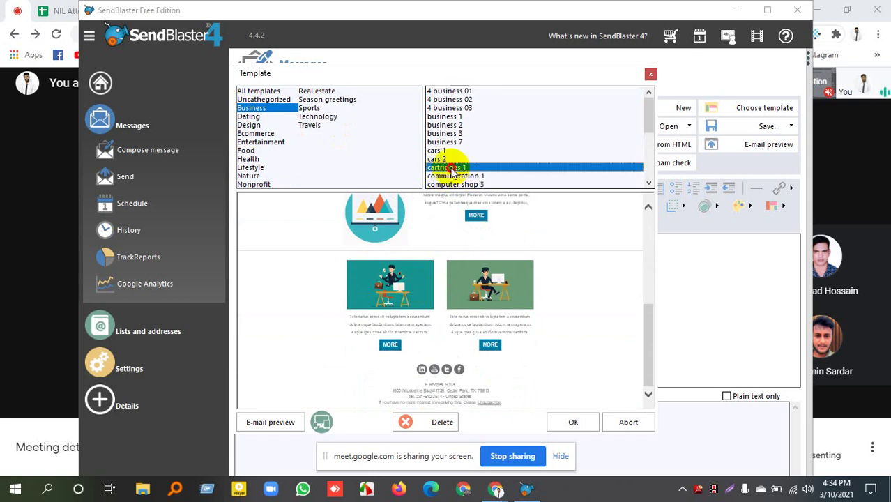
pyautogui.scroll(-1, 447, 148)
pyautogui.scroll(-2, 423, 293)
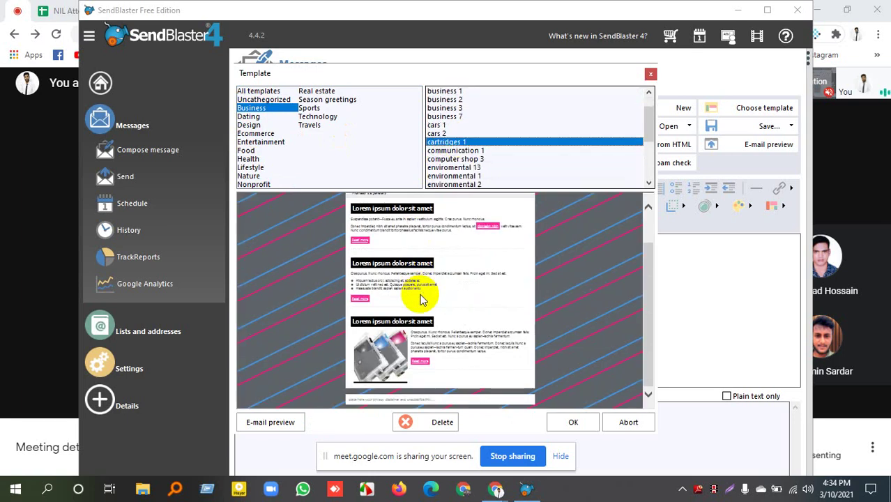
pyautogui.scroll(1, 420, 299)
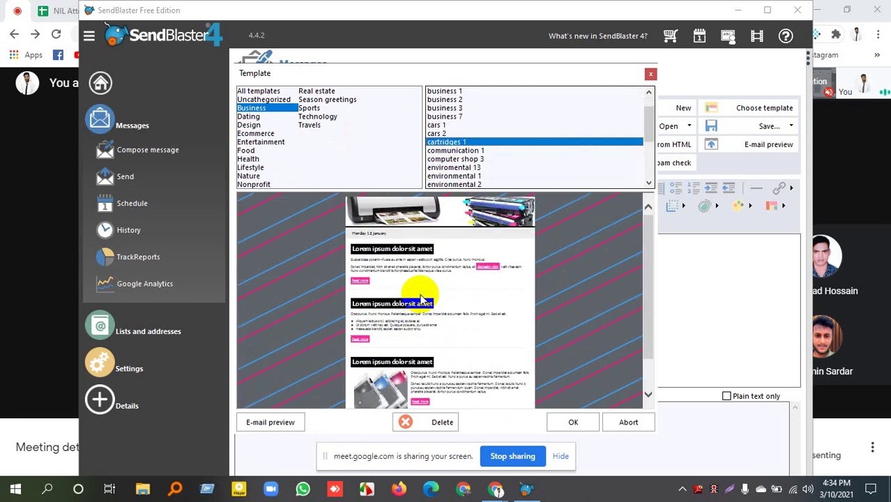
pyautogui.click(311, 91)
pyautogui.click(256, 91)
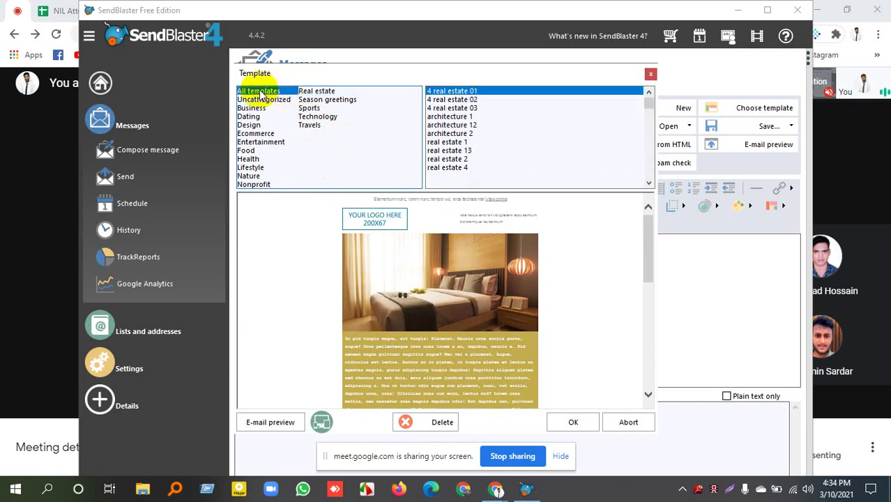
pyautogui.scroll(-5, 467, 318)
pyautogui.scroll(-3, 465, 318)
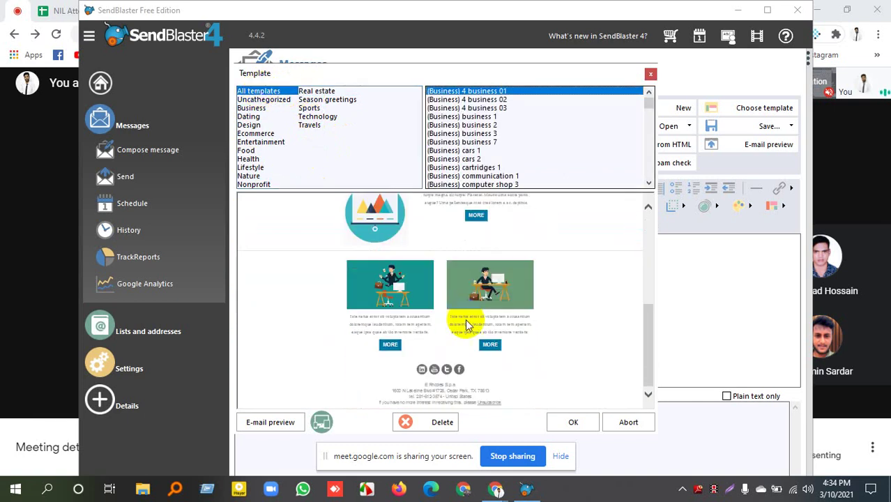
pyautogui.scroll(8, 466, 319)
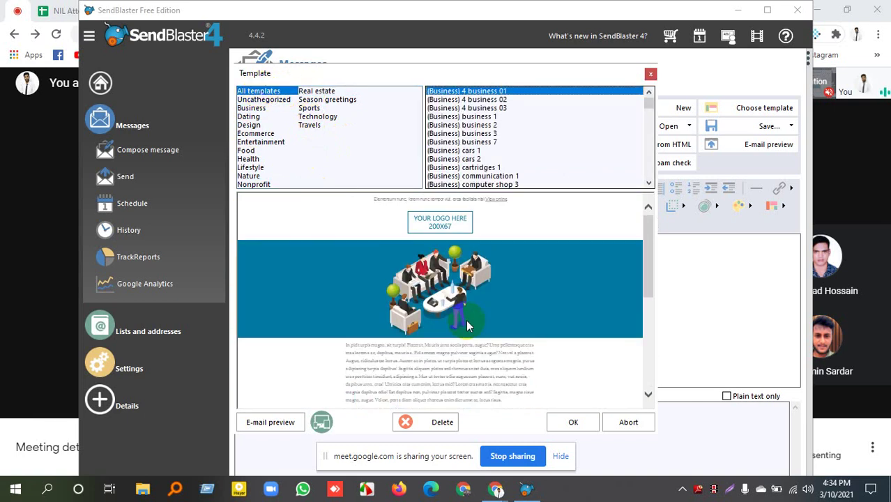
# Compare the Design templates with Business ones like 4 business 02, business 3 and Espresso business 2.
pyautogui.click(249, 125)
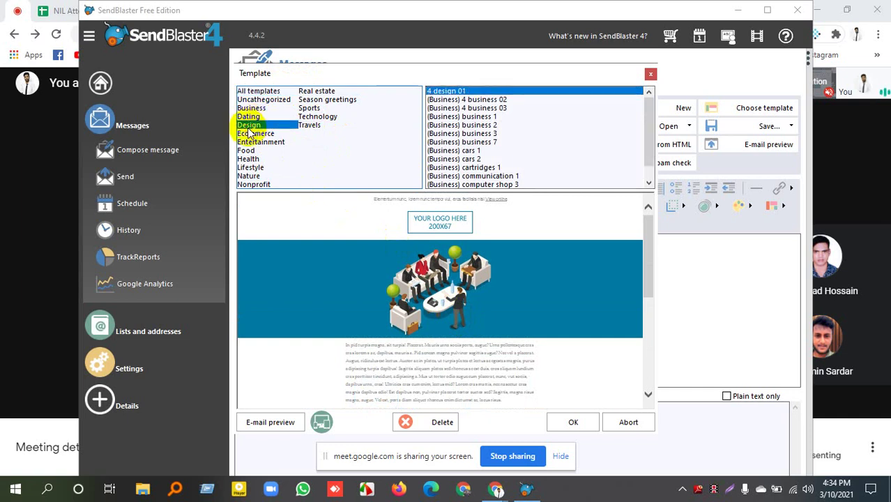
pyautogui.scroll(-3, 597, 355)
pyautogui.scroll(3, 518, 329)
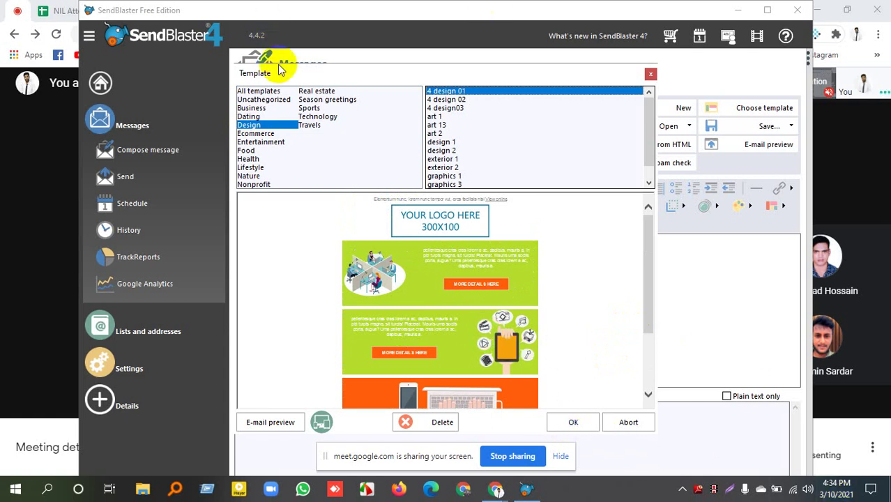
pyautogui.click(254, 110)
pyautogui.click(457, 99)
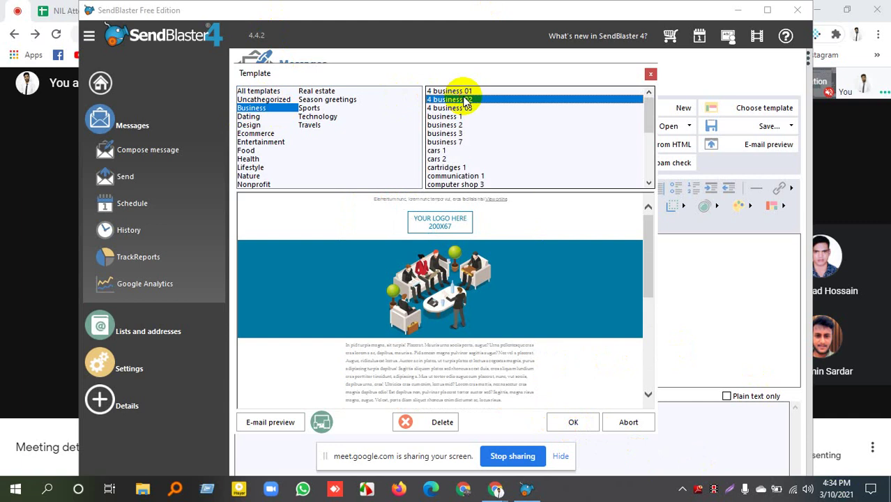
pyautogui.click(463, 109)
pyautogui.click(453, 117)
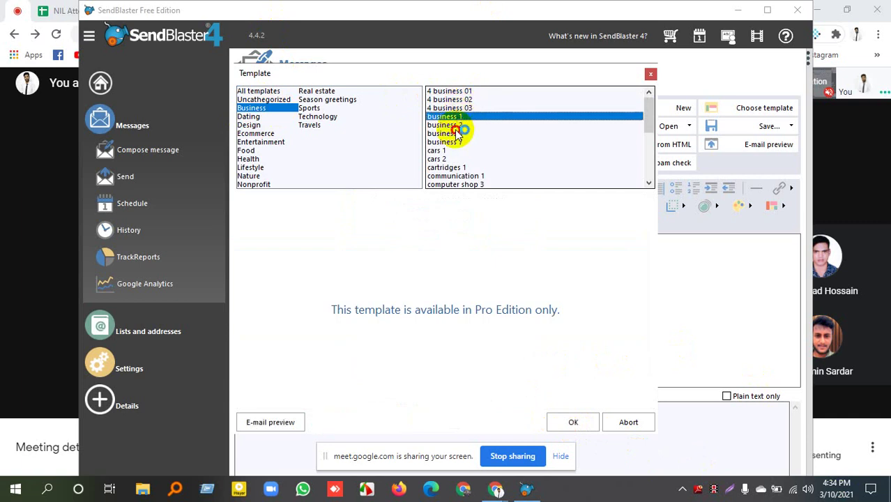
pyautogui.click(453, 134)
pyautogui.click(452, 125)
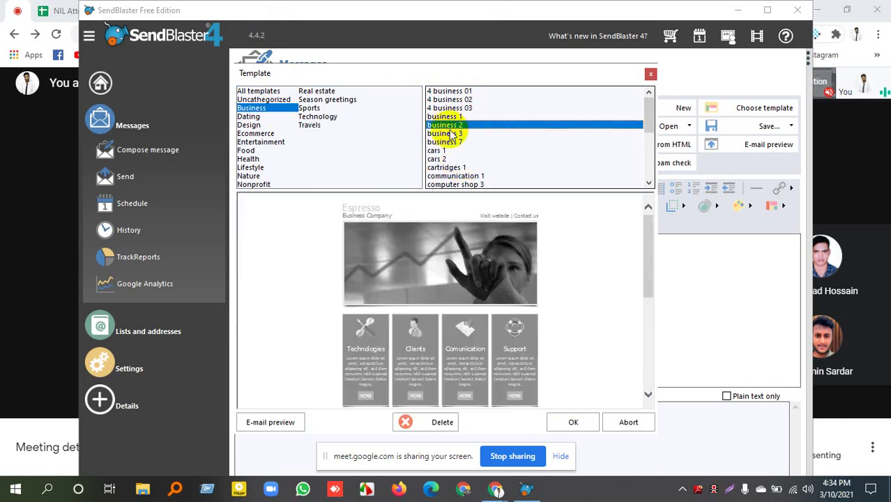
pyautogui.scroll(-3, 474, 323)
pyautogui.scroll(3, 419, 293)
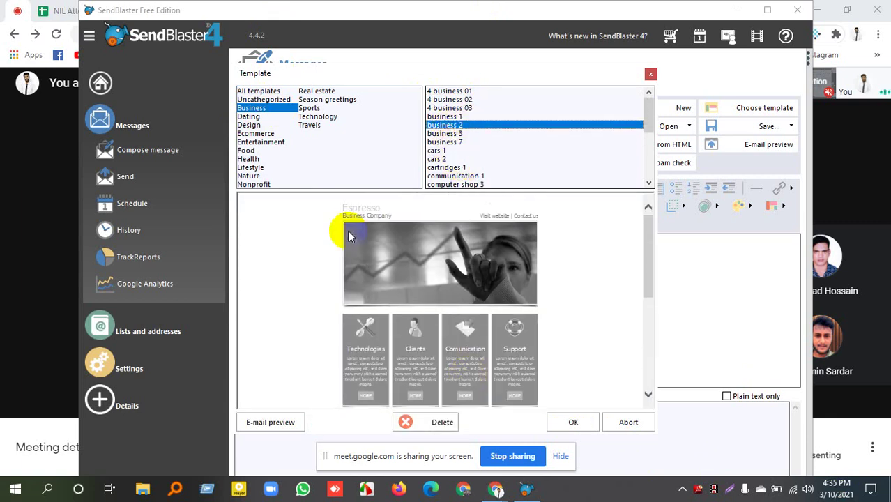
# Apply the 4 design 01 template from Design, confirming the current content is erased.
pyautogui.click(249, 124)
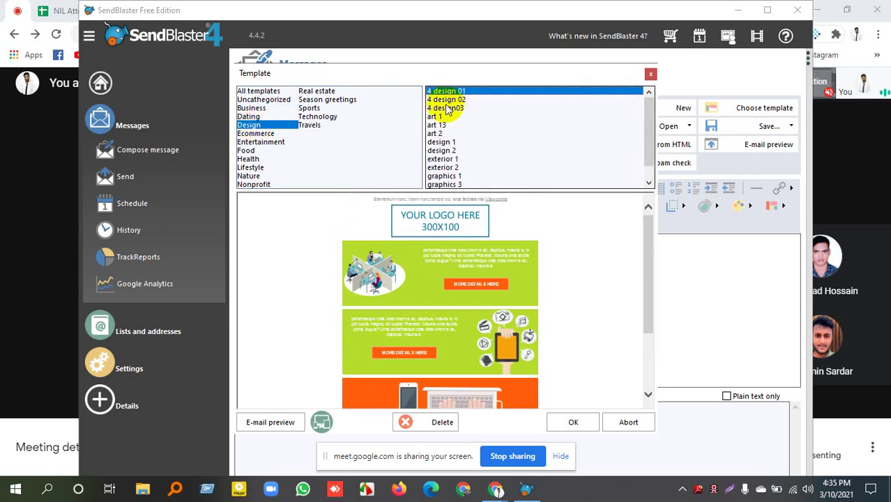
pyautogui.click(557, 428)
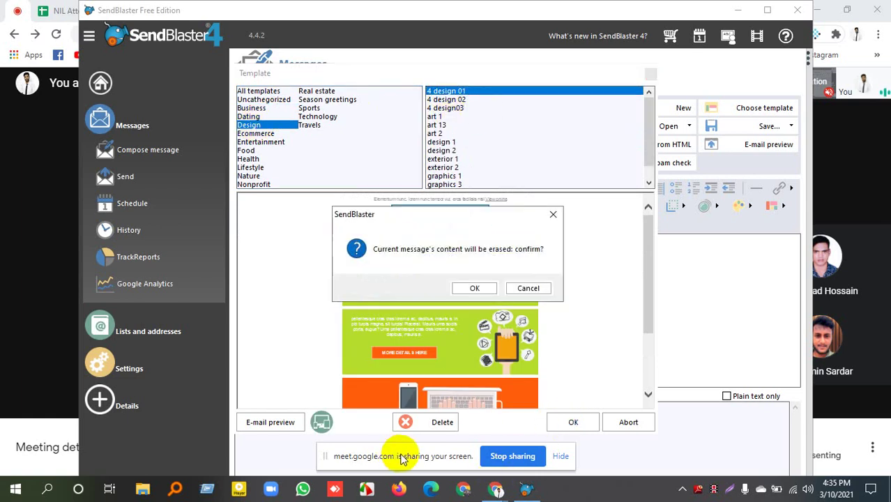
pyautogui.click(470, 289)
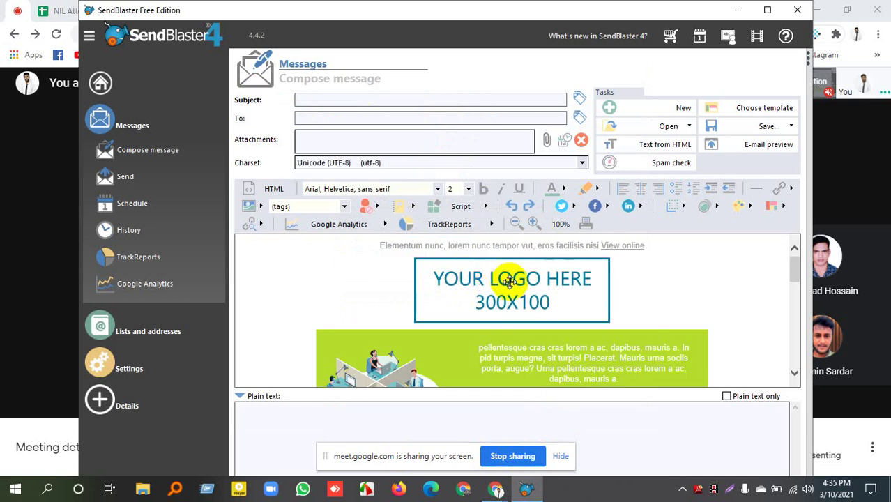
# Review the template body and font list, then display the Open choices for draft, .eml or external file.
pyautogui.scroll(-5, 513, 293)
pyautogui.scroll(-6, 515, 300)
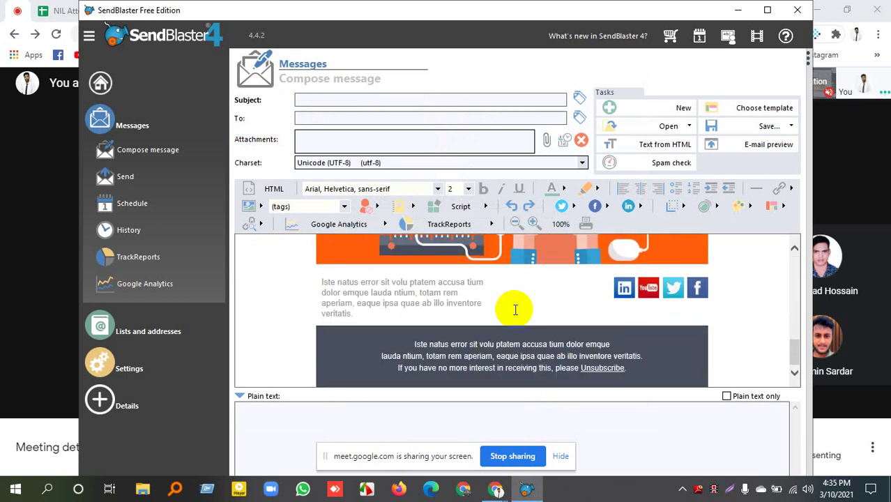
pyautogui.scroll(5, 514, 309)
pyautogui.scroll(4, 515, 310)
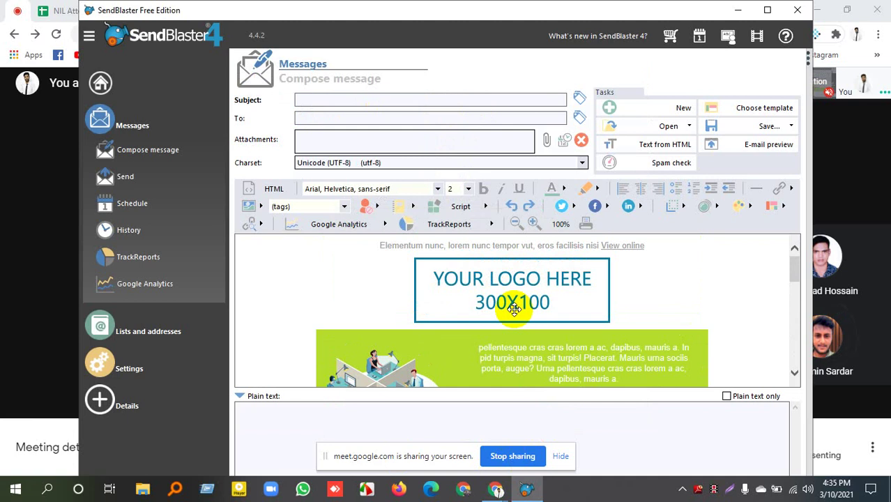
pyautogui.scroll(-2, 516, 311)
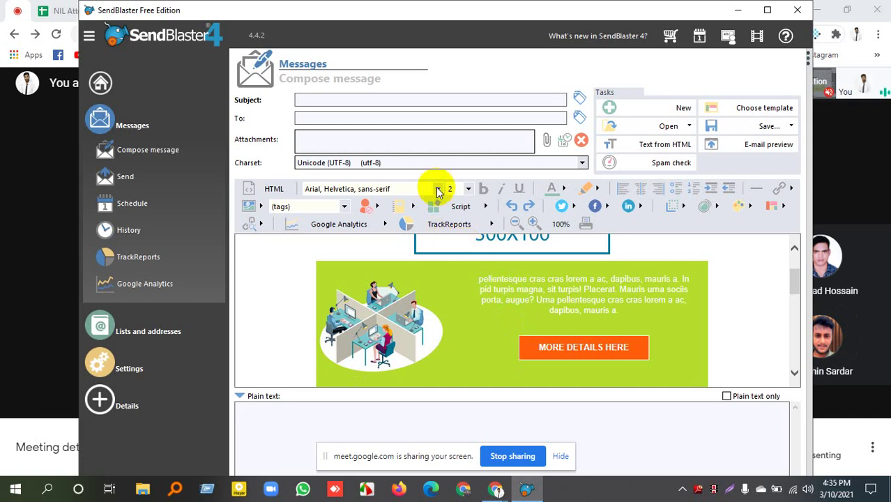
pyautogui.click(438, 189)
pyautogui.click(437, 189)
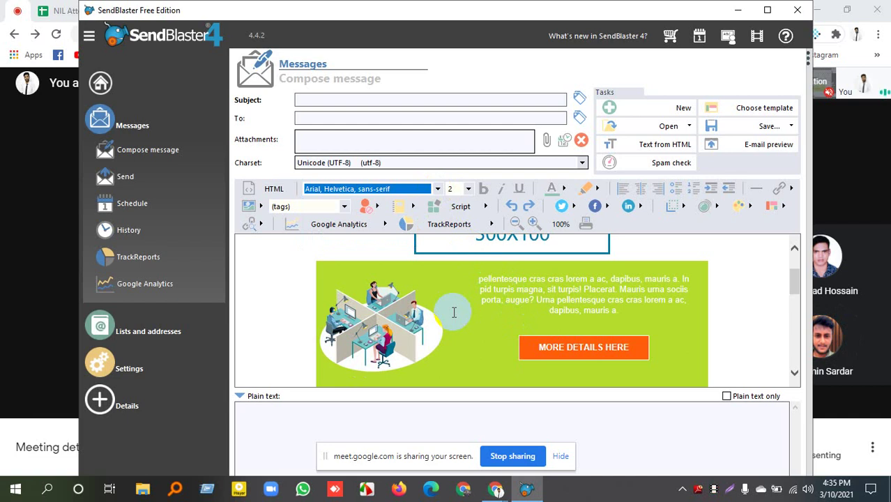
pyautogui.click(671, 128)
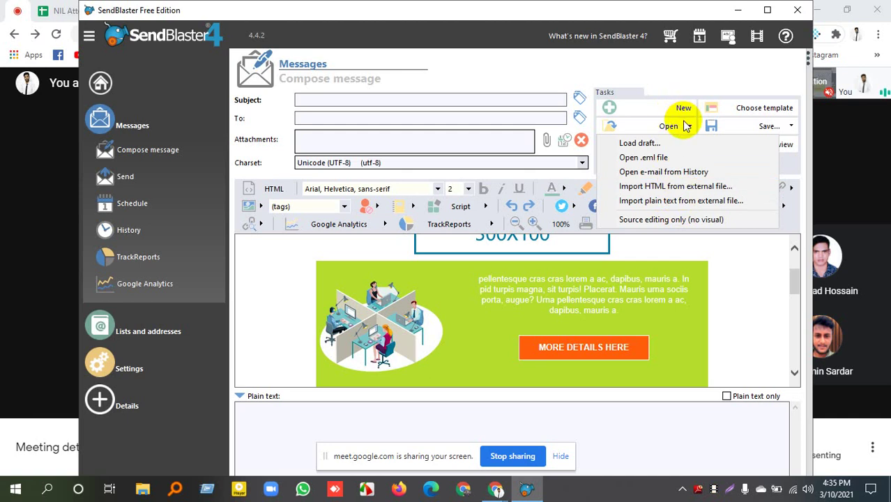
# Run a spam check on the templated message, which scores 2.3 for MIME_HTML_ONLY.
pyautogui.click(791, 127)
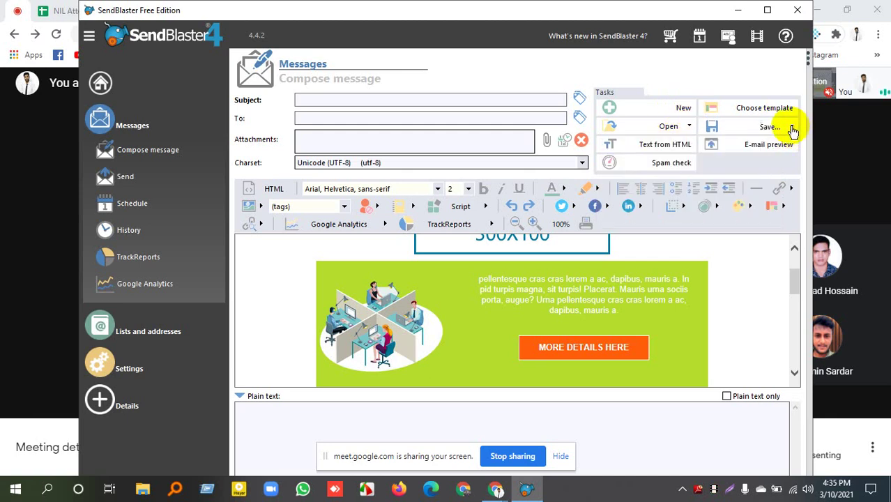
pyautogui.click(791, 127)
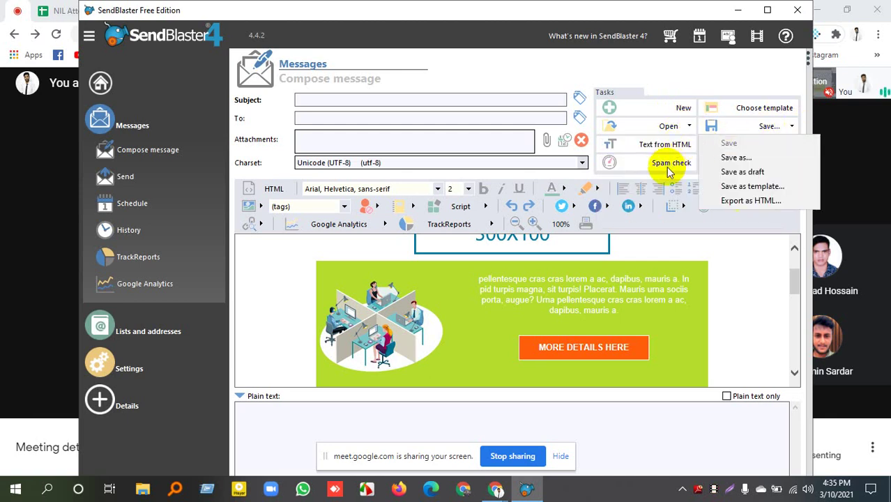
pyautogui.click(747, 307)
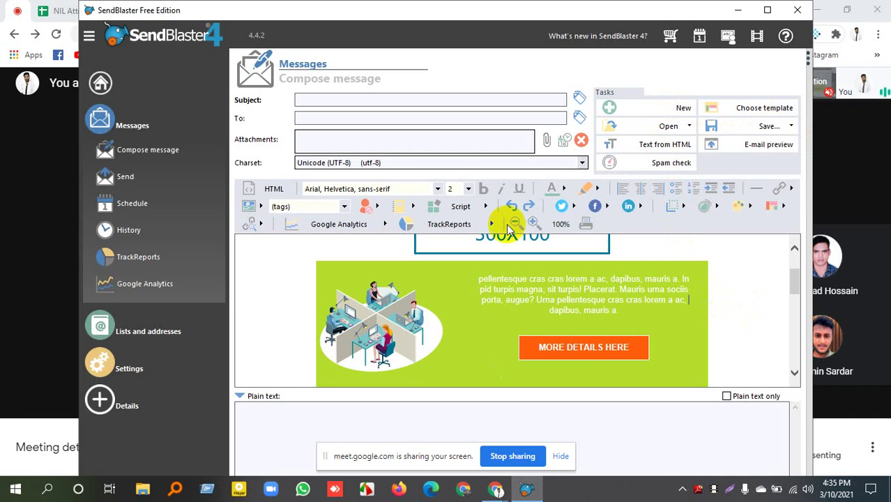
pyautogui.click(656, 164)
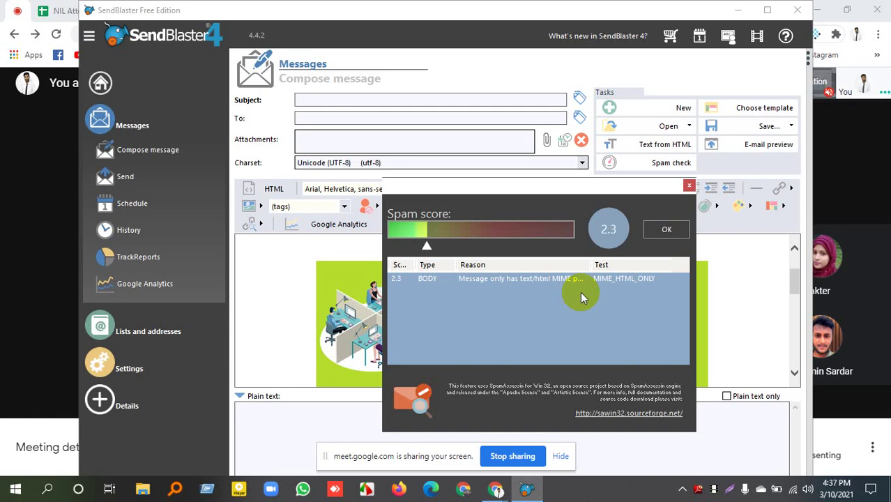
# Close the spam score results, select the YOUR LOGO HERE box, and minimize SendBlaster.
pyautogui.click(673, 227)
pyautogui.scroll(2, 457, 339)
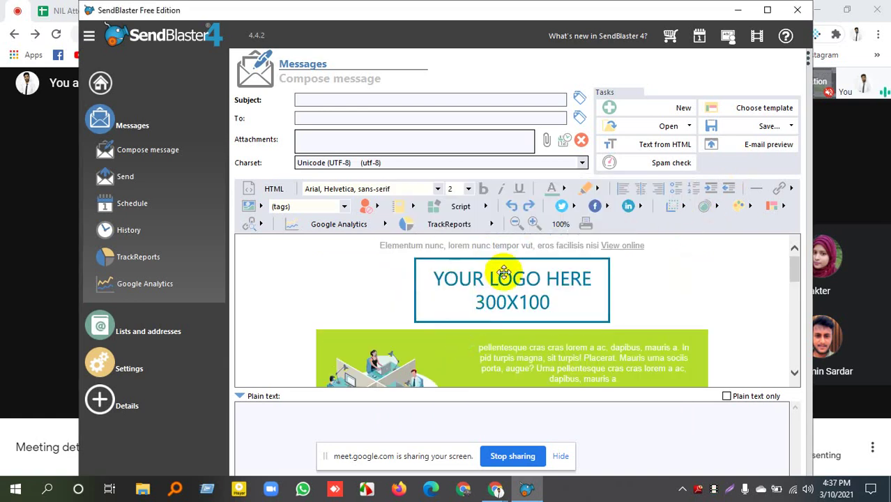
pyautogui.click(546, 295)
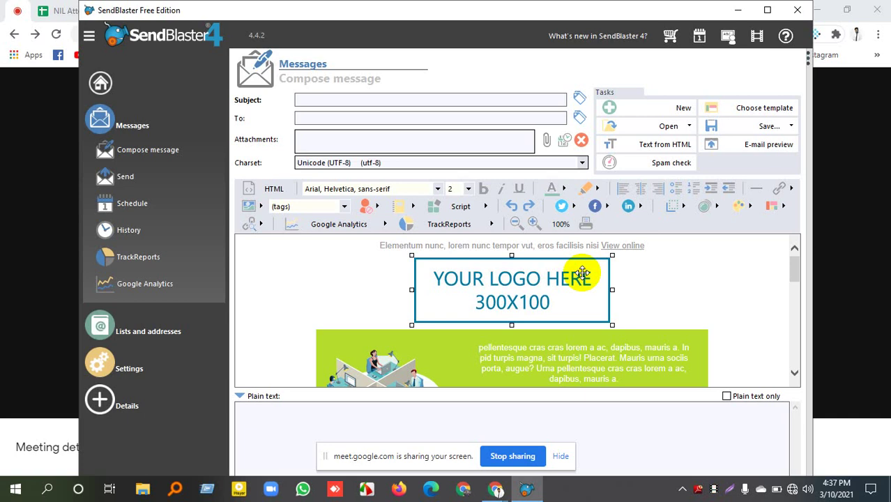
pyautogui.click(736, 10)
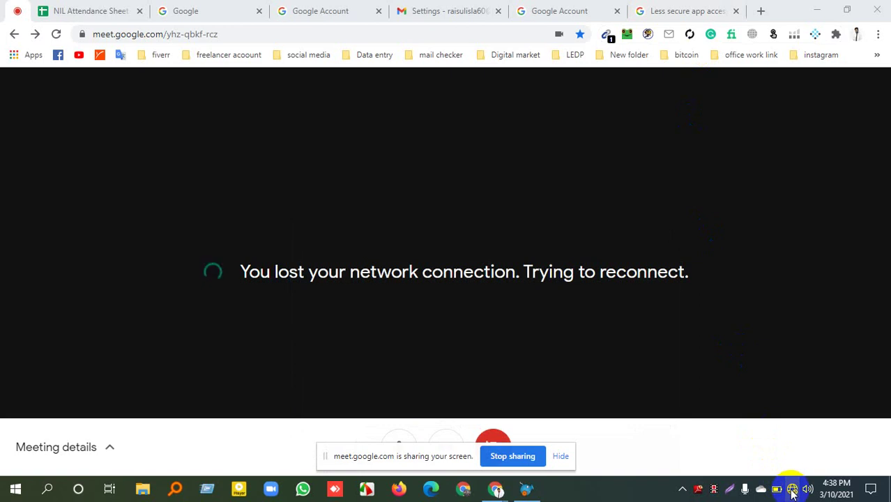
# Connect the computer to the Redmi 6 Wi-Fi network.
pyautogui.click(792, 491)
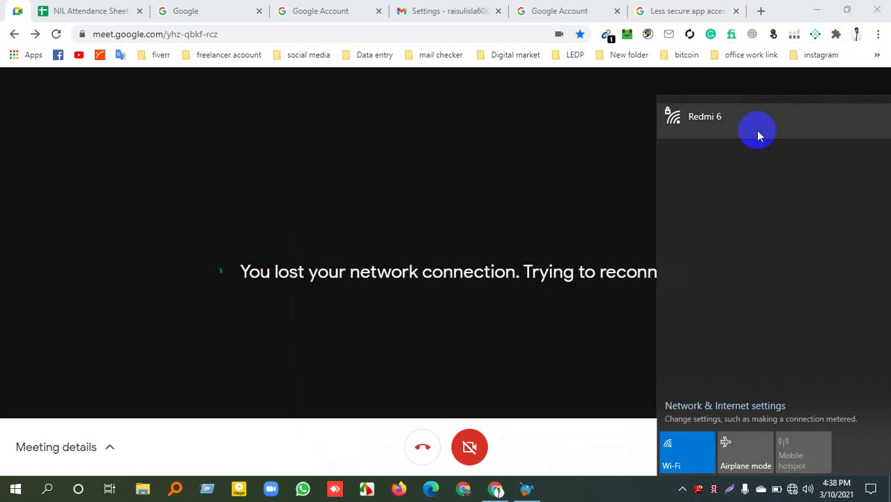
pyautogui.click(748, 120)
pyautogui.click(823, 179)
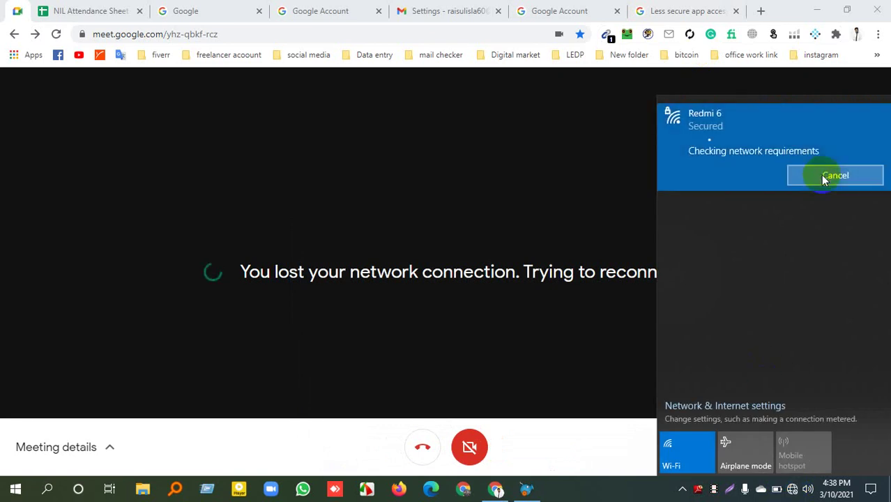
pyautogui.click(556, 214)
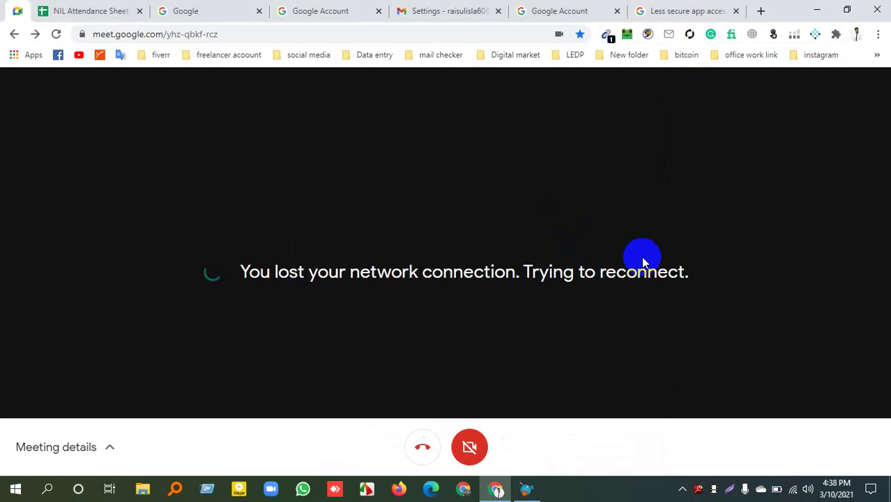
# Close the Google Account, Gmail settings, Google search and NIL Attendance Sheet browser tabs.
pyautogui.click(527, 490)
pyautogui.click(527, 491)
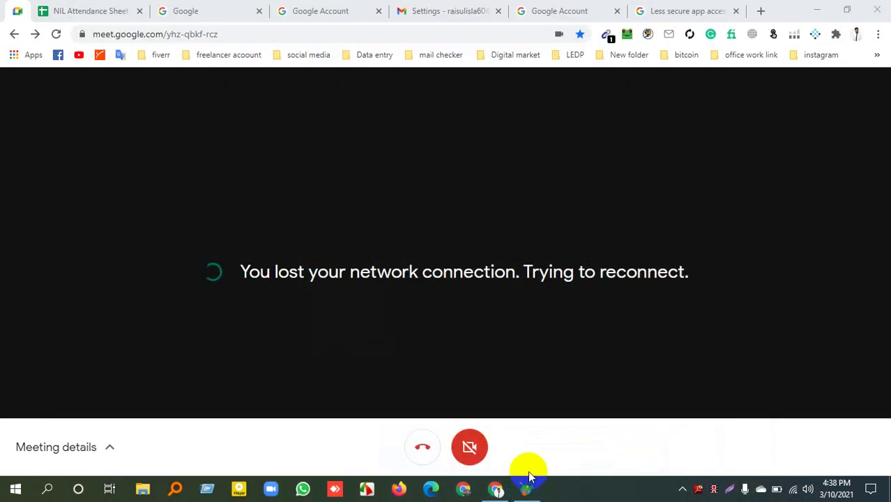
pyautogui.click(618, 11)
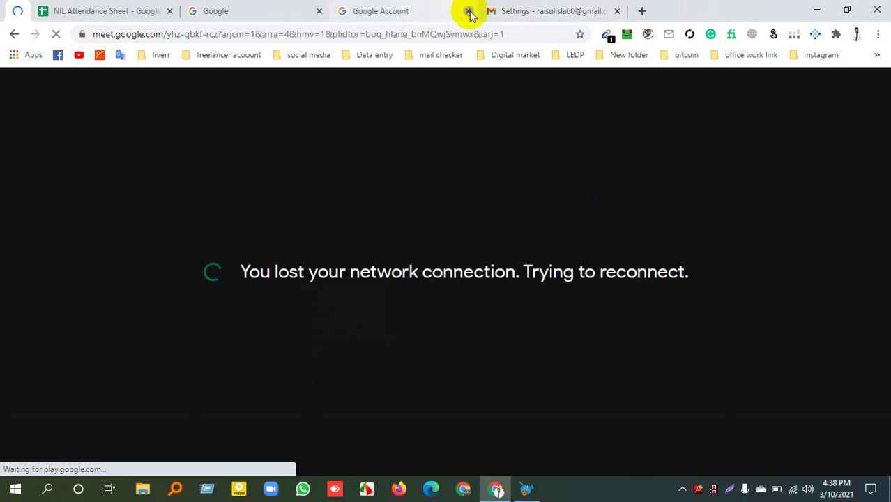
pyautogui.click(469, 12)
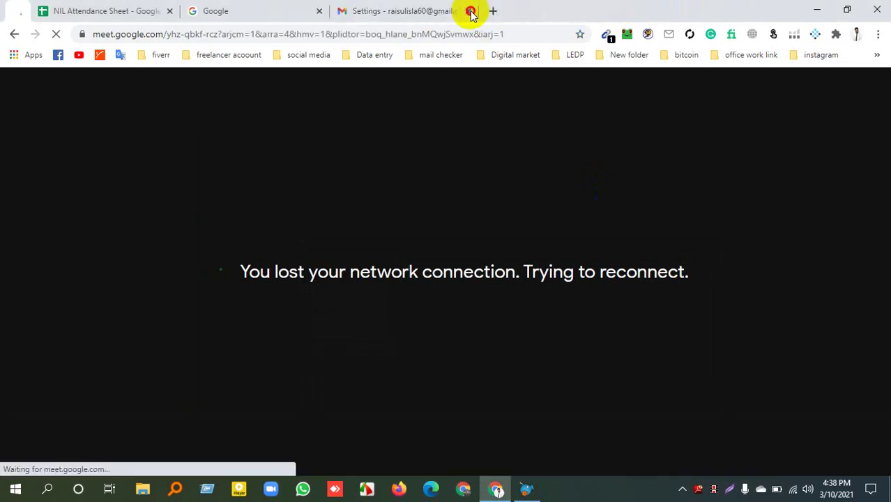
pyautogui.click(470, 11)
pyautogui.click(333, 11)
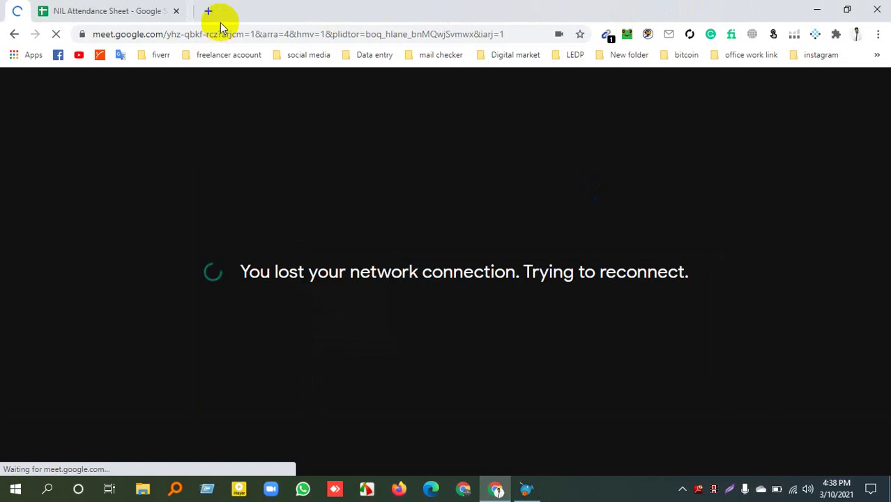
pyautogui.click(176, 12)
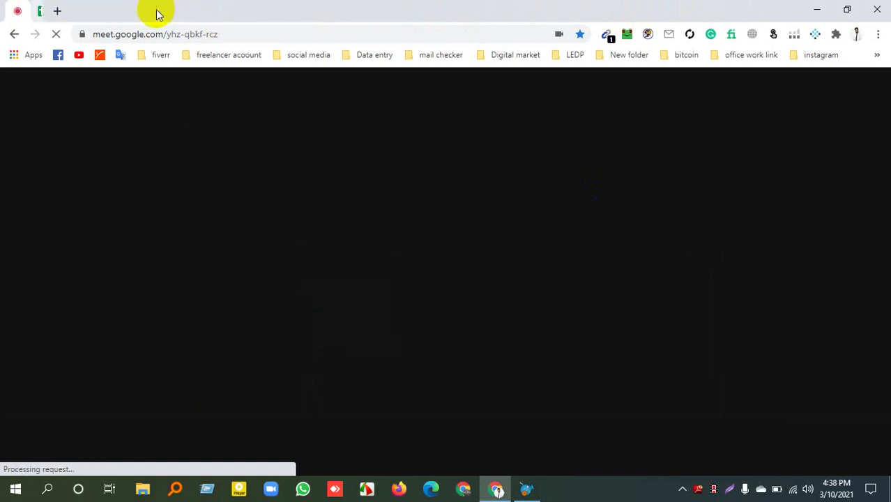
# Present the entire screen in Google Meet, then bring SendBlaster back to the front.
pyautogui.click(103, 222)
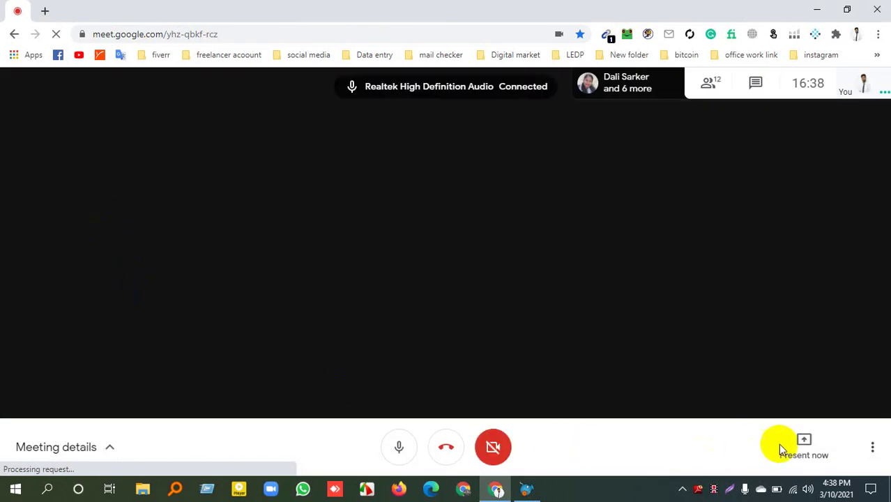
pyautogui.click(812, 446)
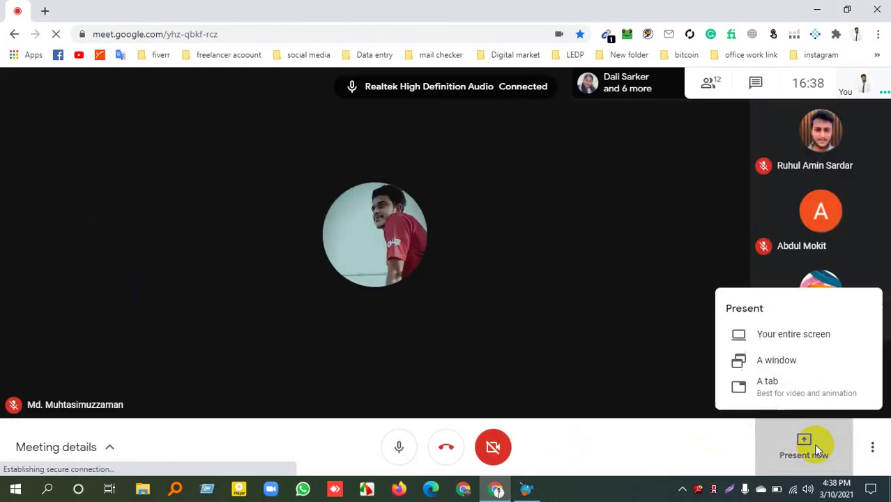
pyautogui.click(796, 331)
pyautogui.click(407, 164)
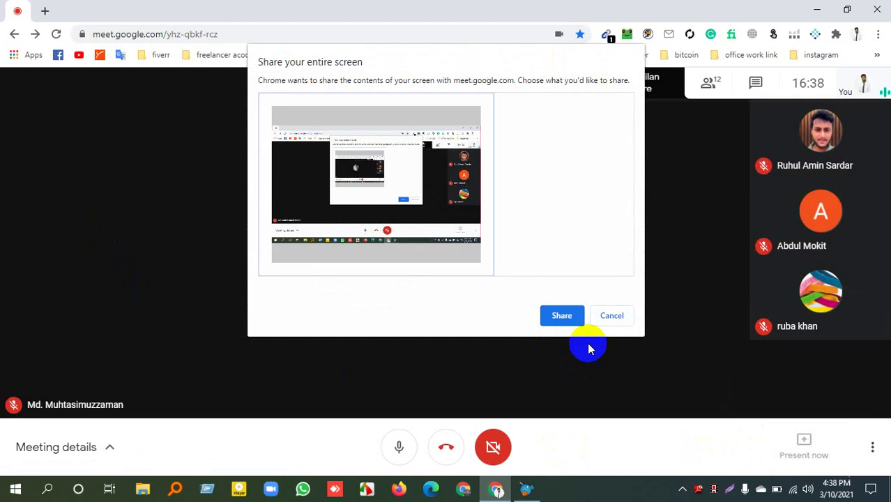
pyautogui.click(554, 318)
pyautogui.click(527, 489)
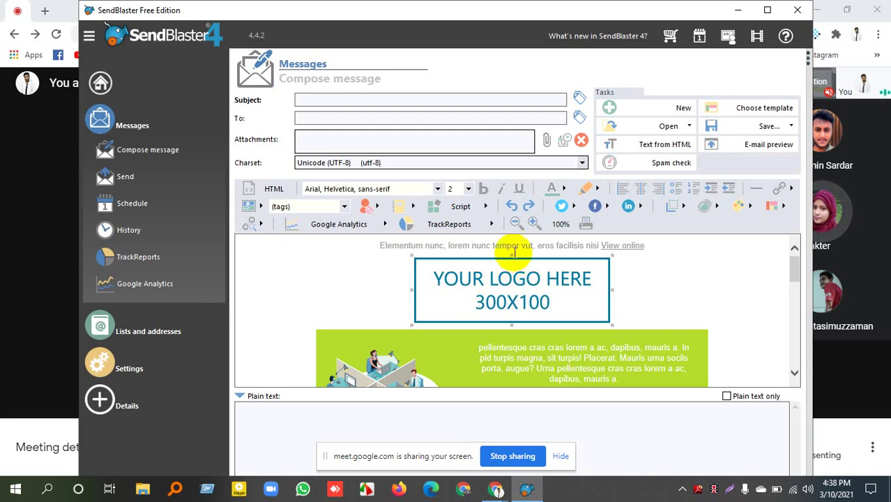
pyautogui.scroll(-3, 512, 257)
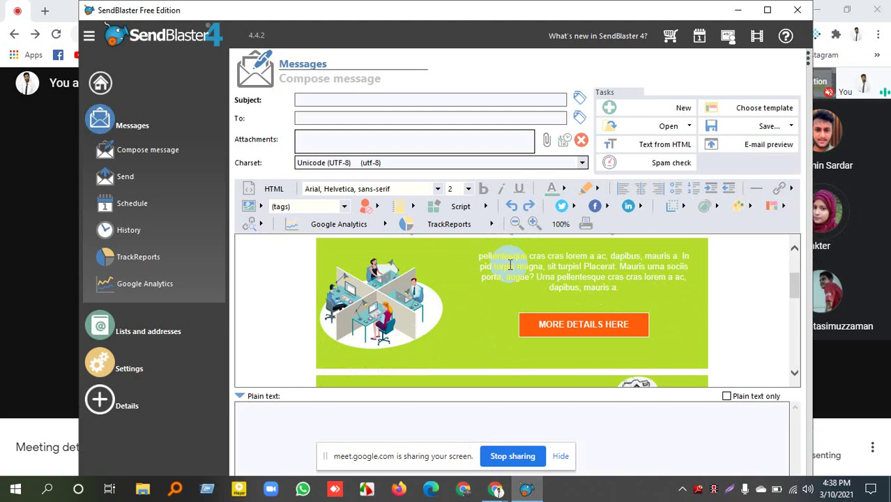
pyautogui.scroll(-10, 513, 269)
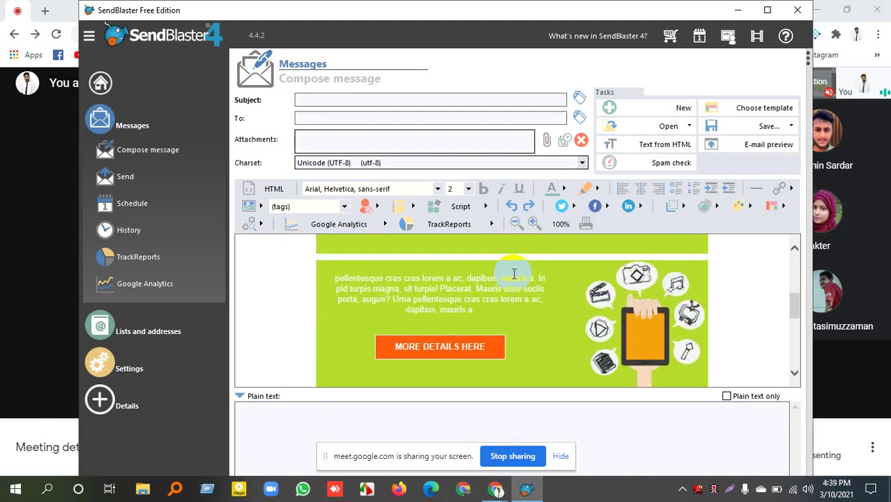
pyautogui.scroll(-3, 523, 275)
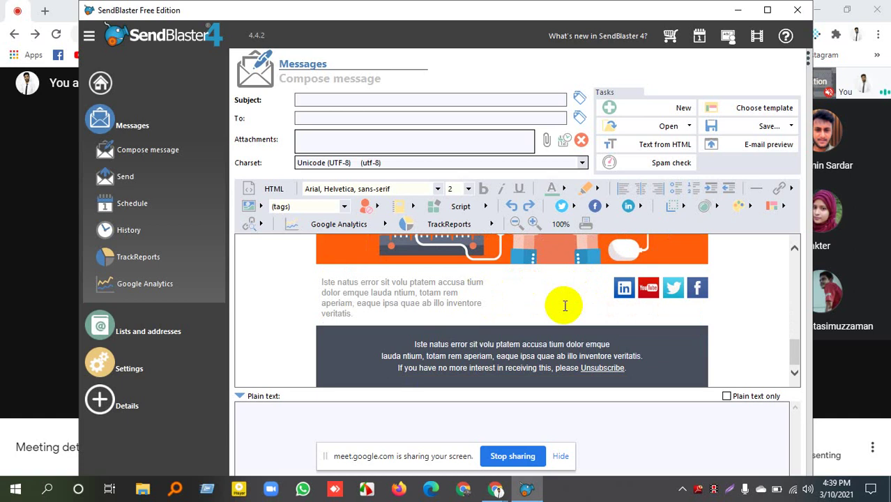
pyautogui.scroll(8, 565, 306)
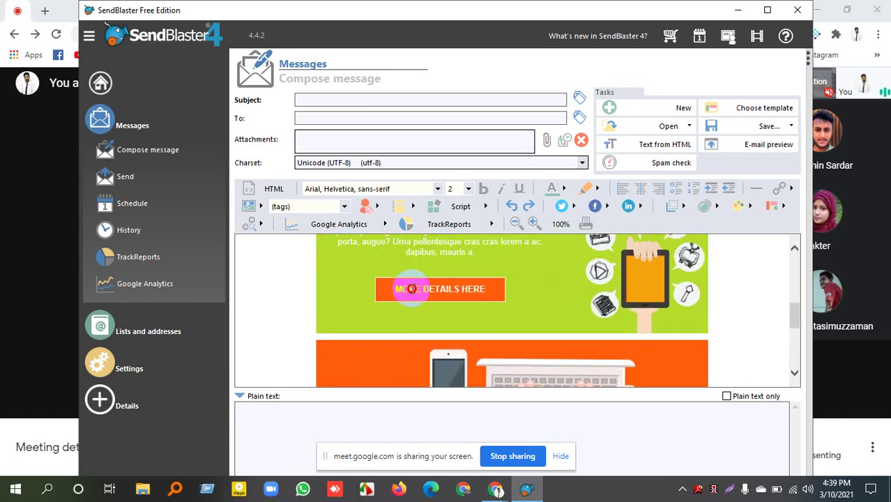
pyautogui.tripleClick(411, 290)
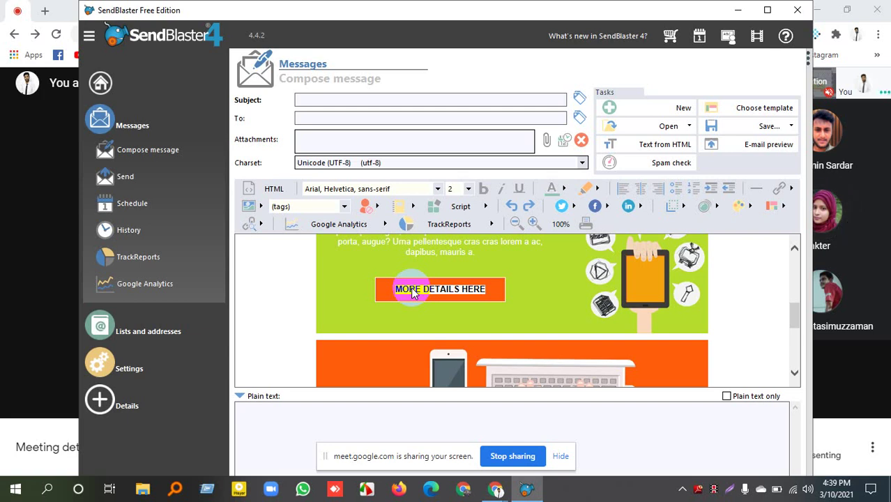
pyautogui.doubleClick(408, 290)
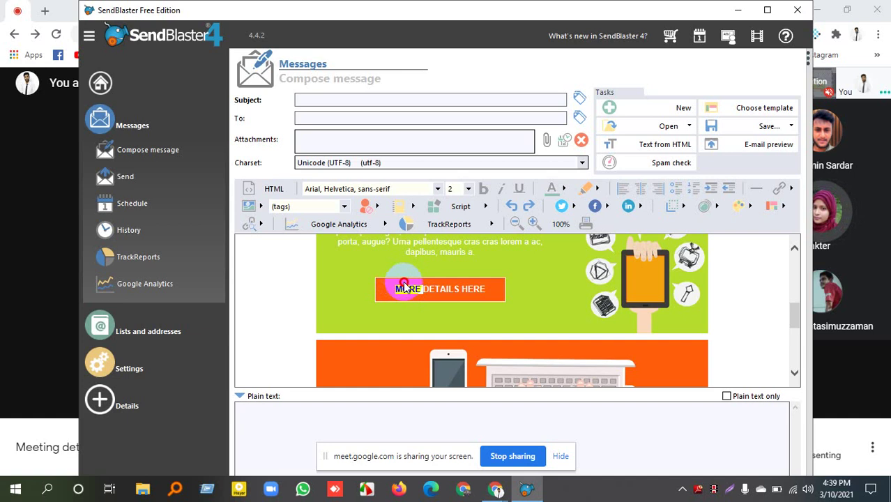
pyautogui.scroll(10, 415, 300)
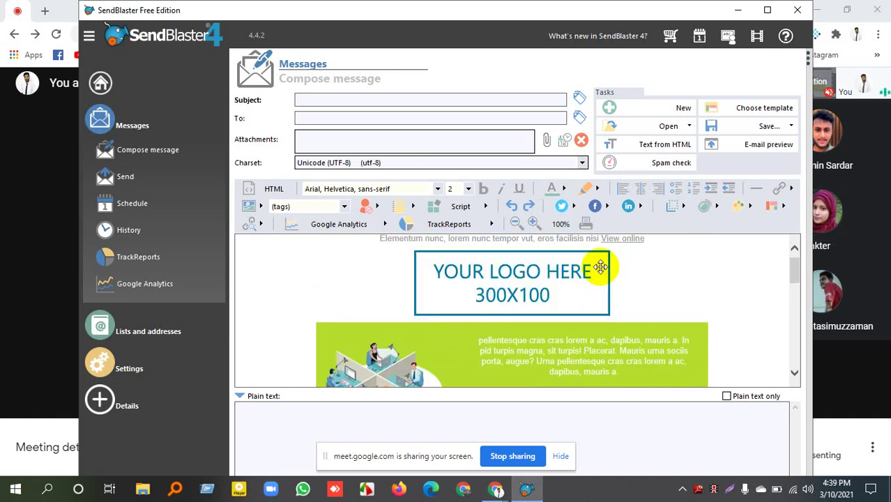
pyautogui.click(514, 282)
pyautogui.scroll(-3, 634, 268)
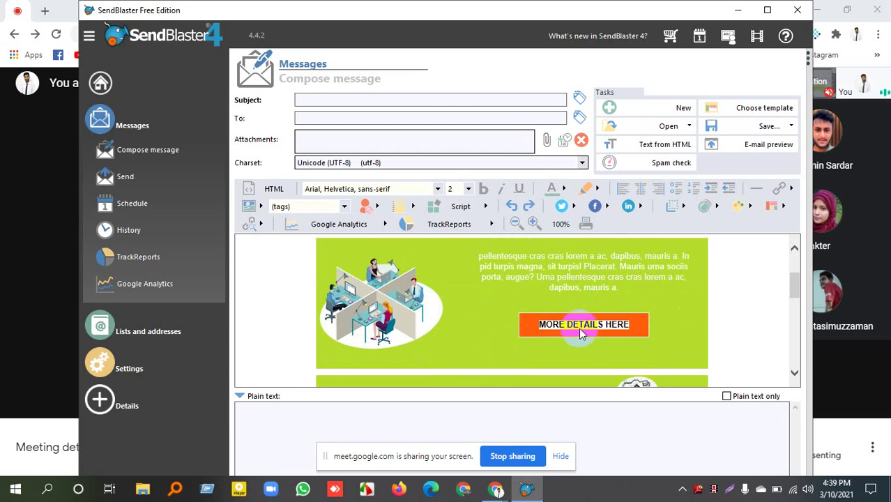
pyautogui.click(581, 324)
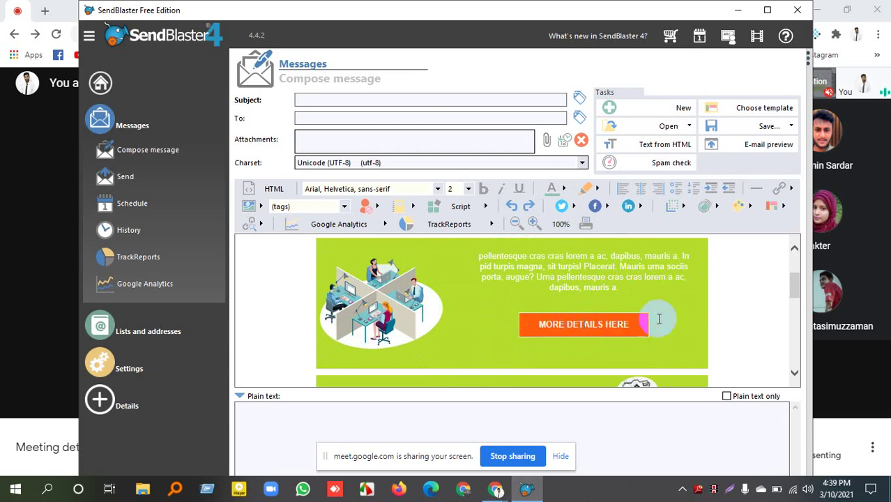
# Link the first MORE DETAILS HERE button to fiverr.com.
pyautogui.moveTo(631, 324); pyautogui.dragTo(505, 323)
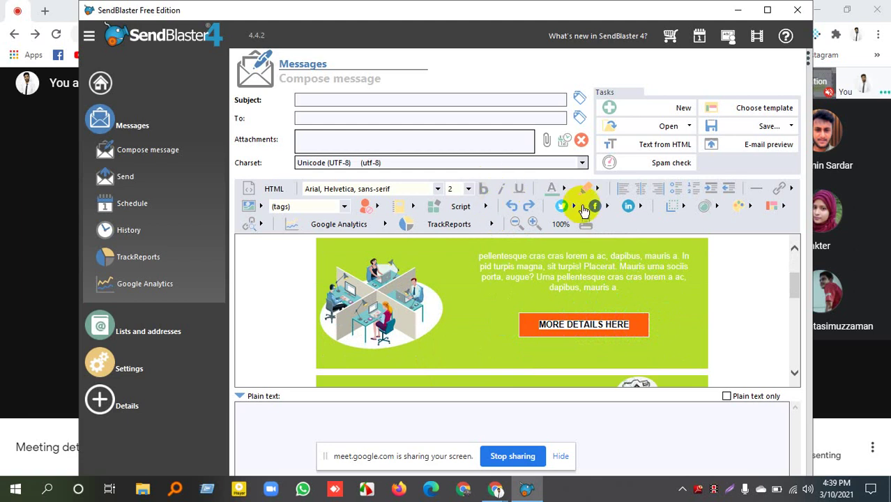
pyautogui.click(779, 189)
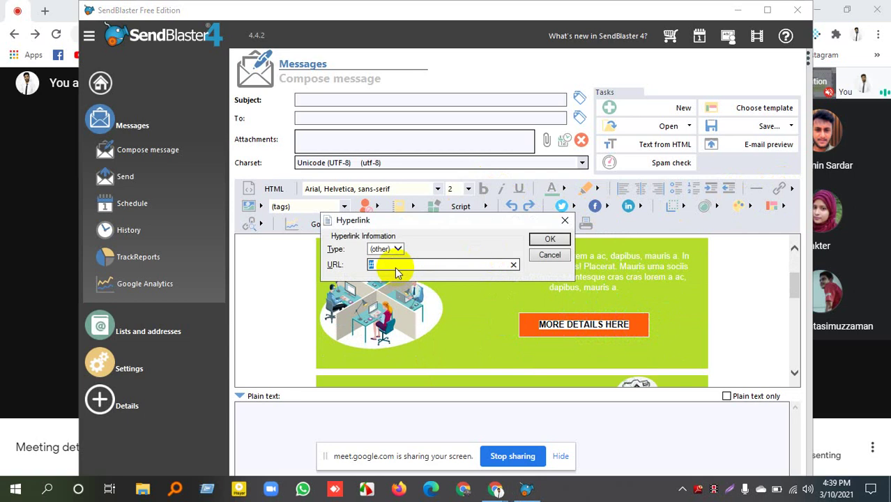
pyautogui.write('f')
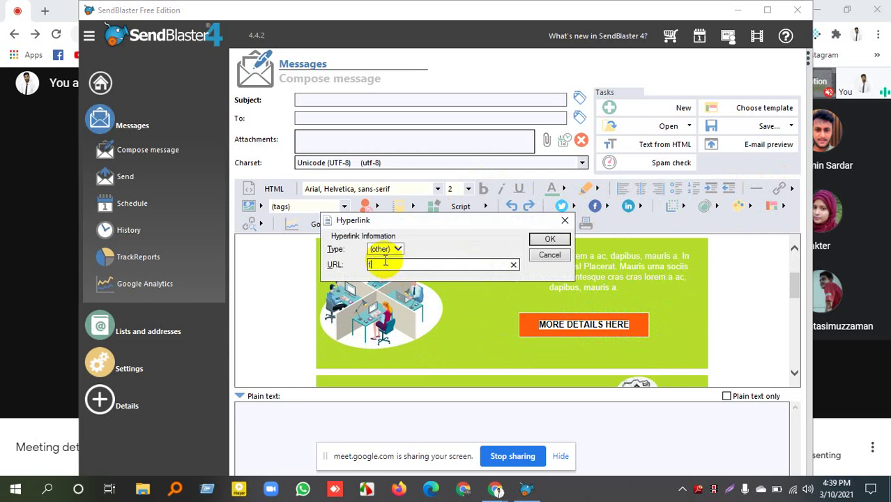
pyautogui.write('iverr.com')
pyautogui.click(540, 239)
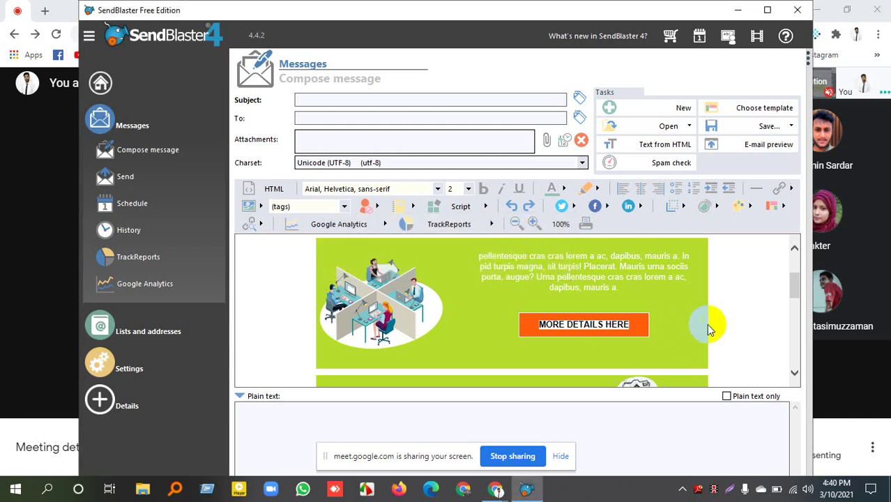
# Link the second MORE DETAILS HERE button to fiverr.com, correcting the capital F.
pyautogui.scroll(-3, 561, 329)
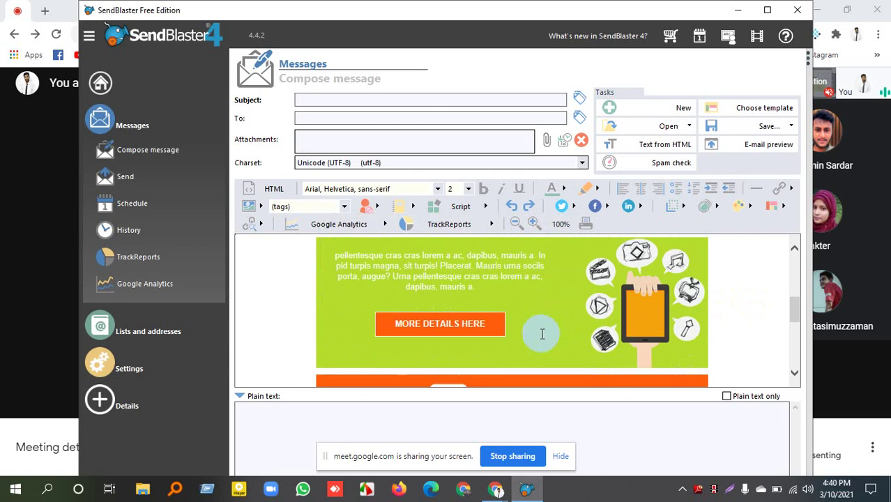
pyautogui.tripleClick(439, 323)
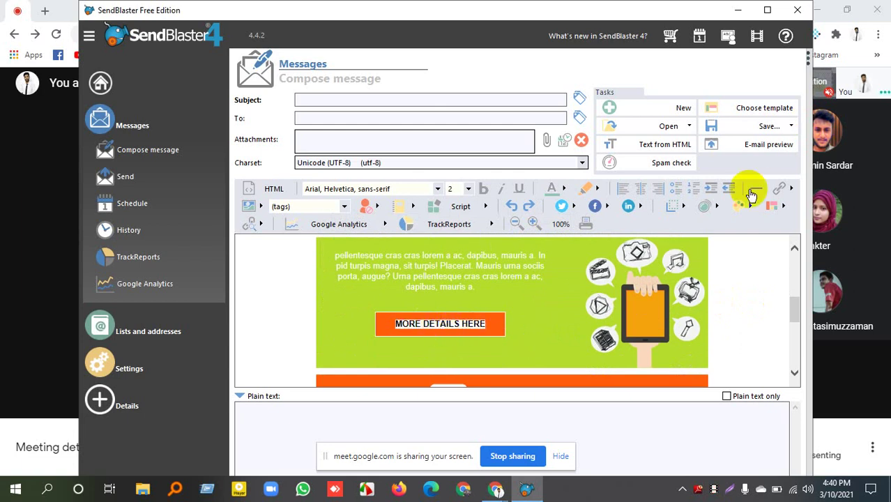
pyautogui.click(780, 187)
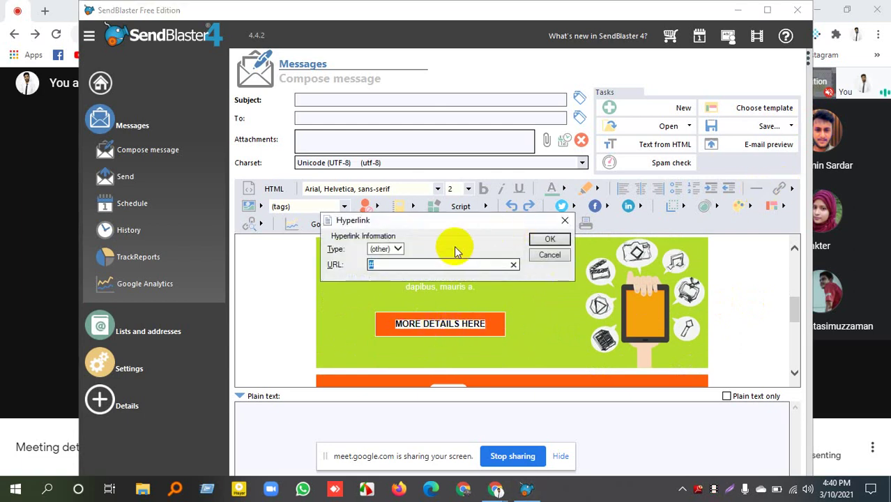
pyautogui.write('Fiverr.com')
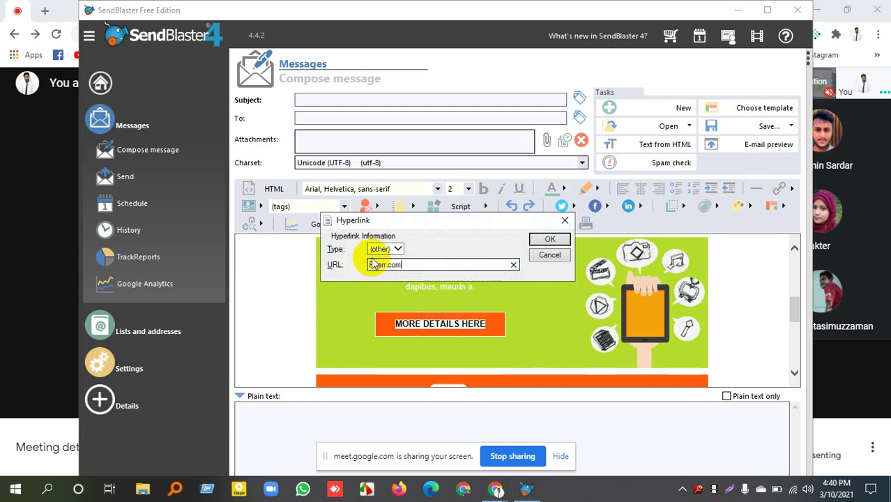
pyautogui.moveTo(371, 265); pyautogui.dragTo(353, 270)
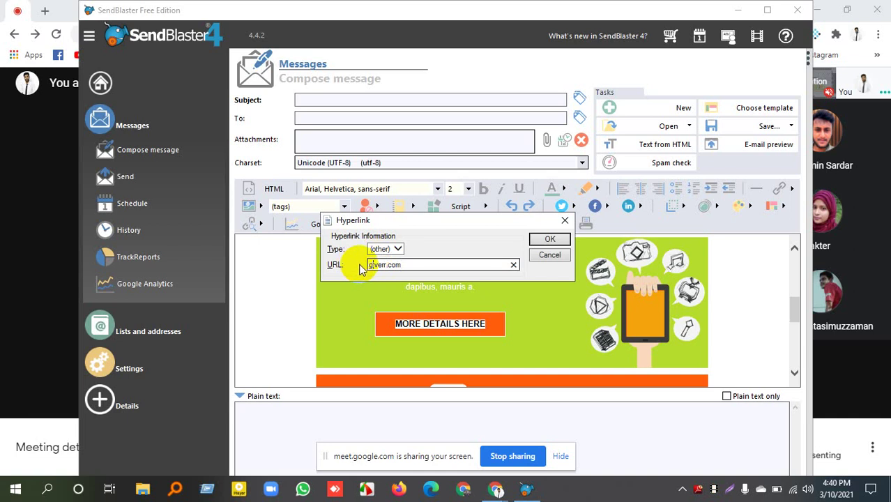
pyautogui.write('f')
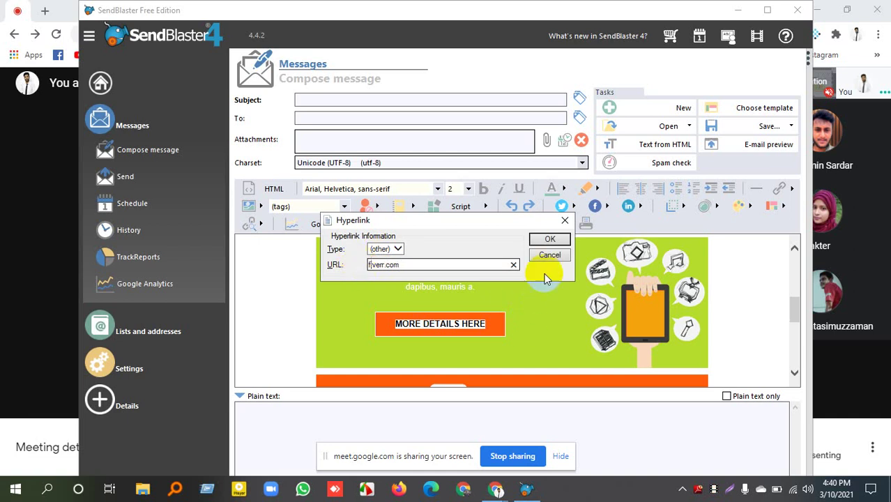
pyautogui.click(550, 239)
pyautogui.scroll(-2, 600, 286)
pyautogui.scroll(-5, 600, 286)
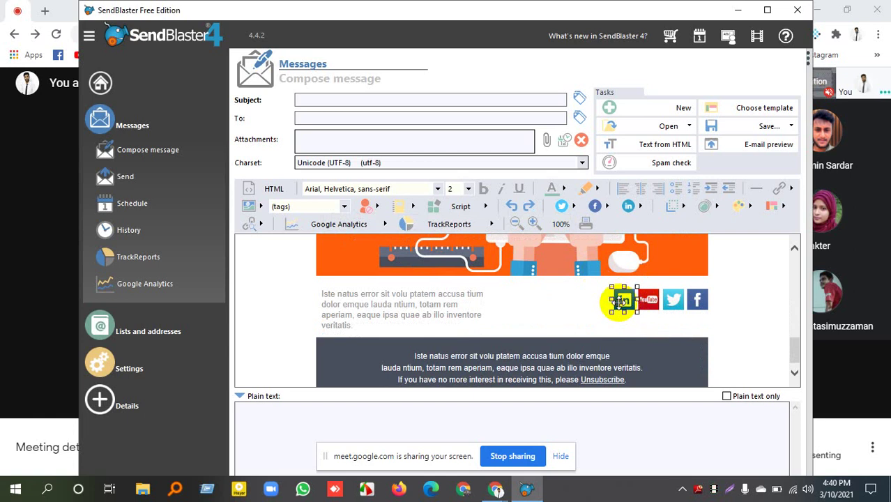
# Select the YouTube, Twitter and Facebook footer icons, then rerun the spam check, scoring 2.3.
pyautogui.click(649, 300)
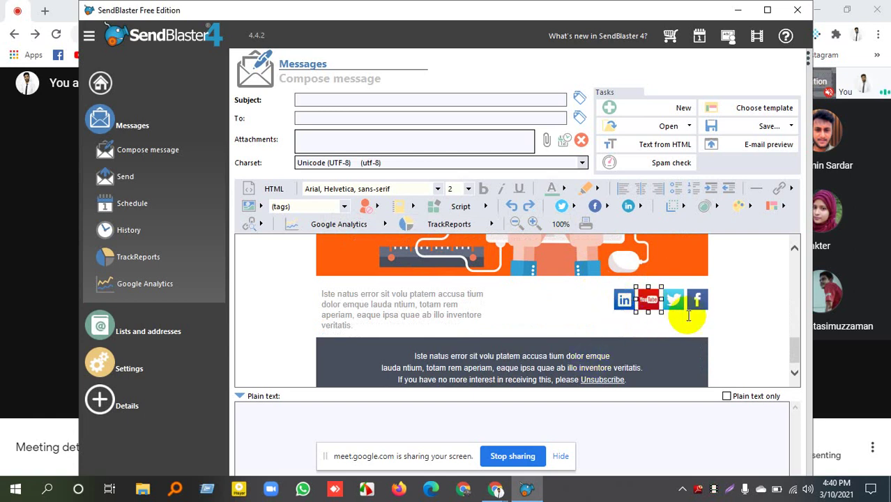
pyautogui.click(672, 298)
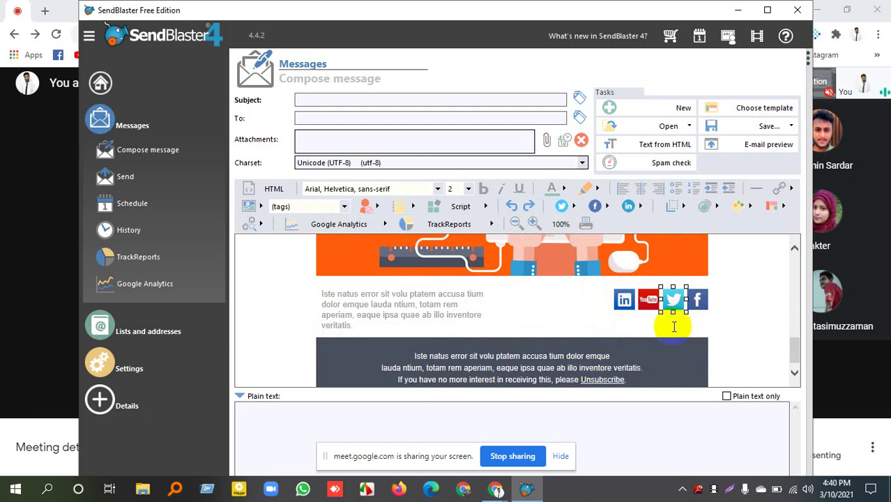
pyautogui.click(698, 300)
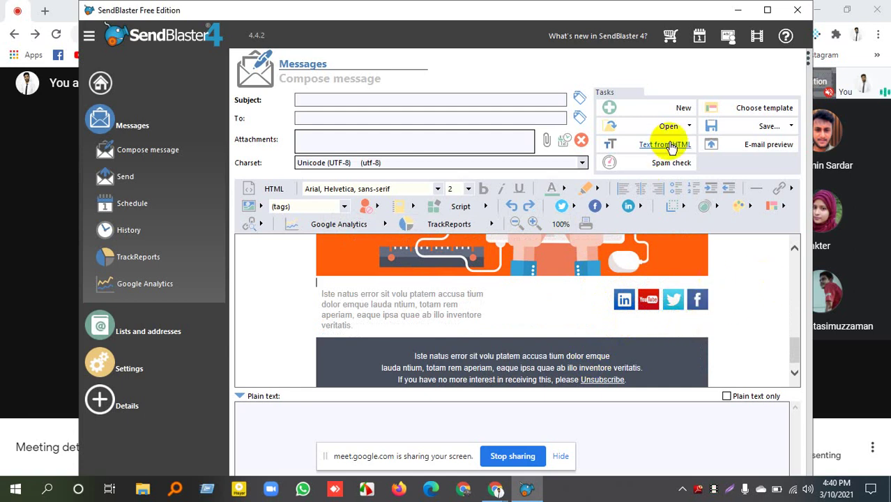
pyautogui.click(670, 163)
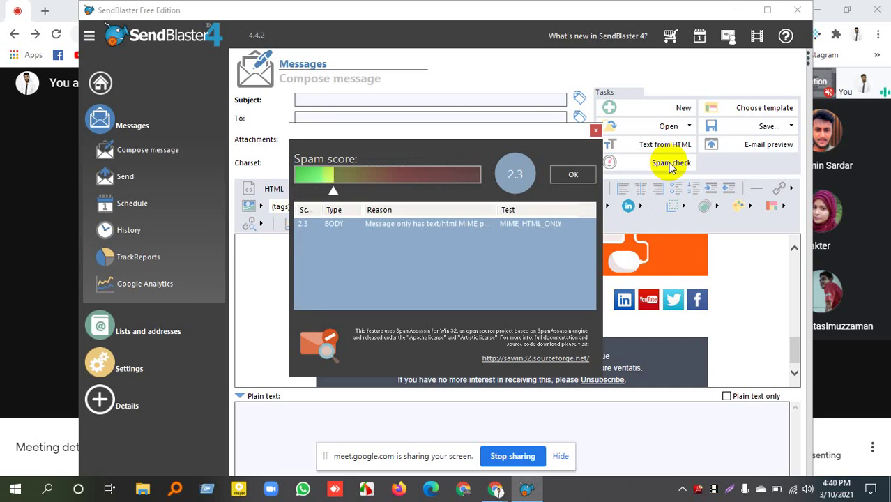
pyautogui.click(569, 175)
pyautogui.scroll(6, 507, 307)
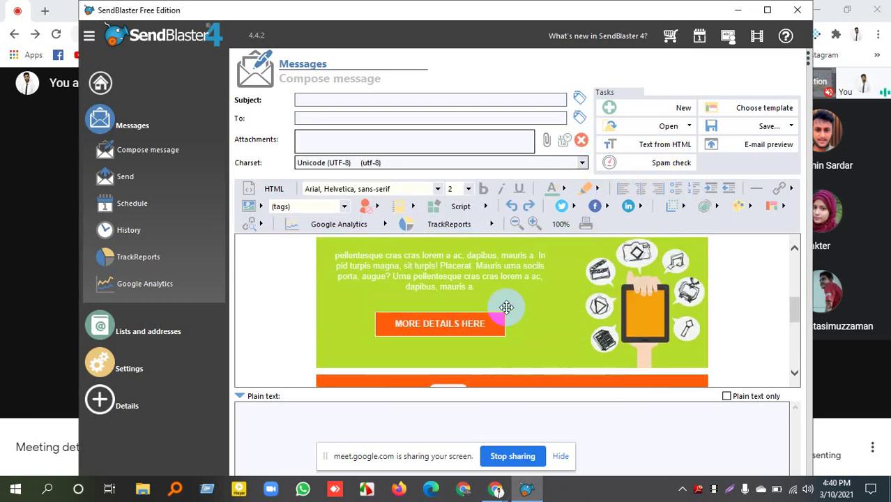
pyautogui.scroll(1, 507, 308)
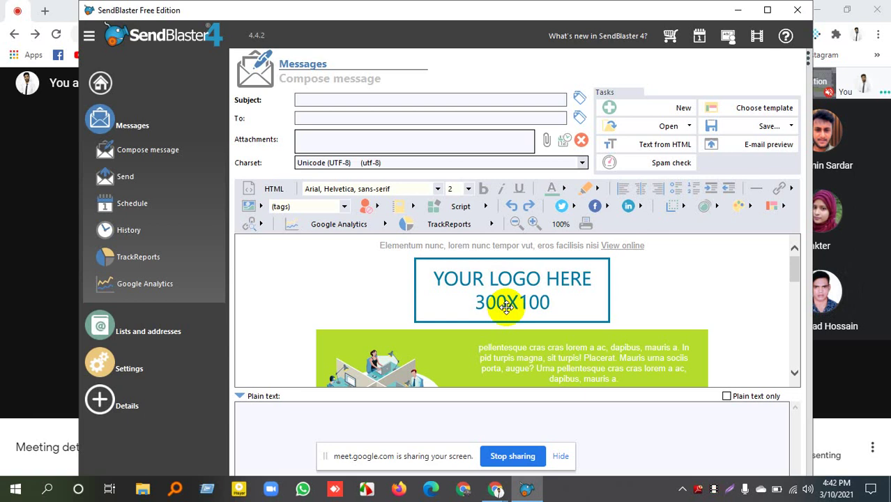
# Enter 'product sale service' as the message subject, fixing typos along the way.
pyautogui.click(378, 97)
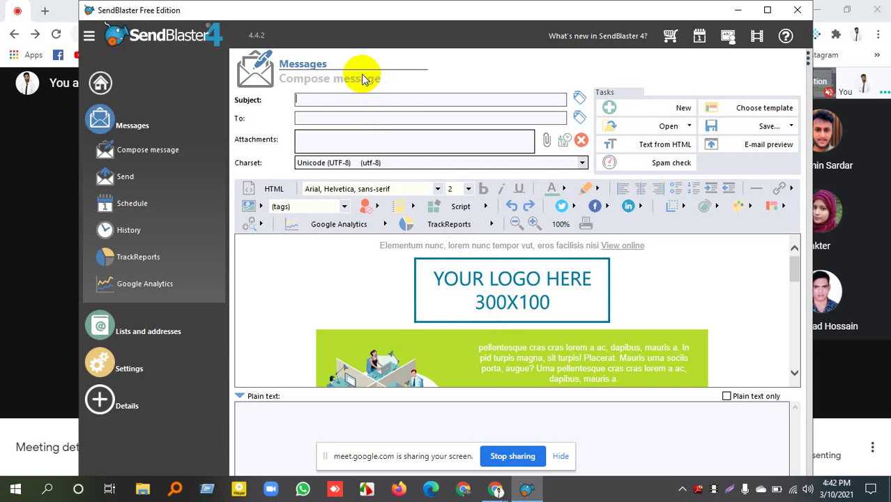
pyautogui.write('produ')
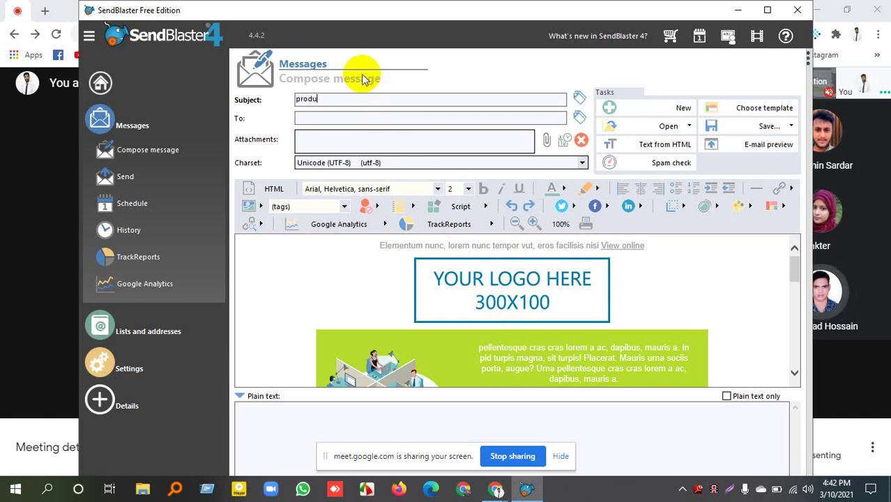
pyautogui.write('ct')
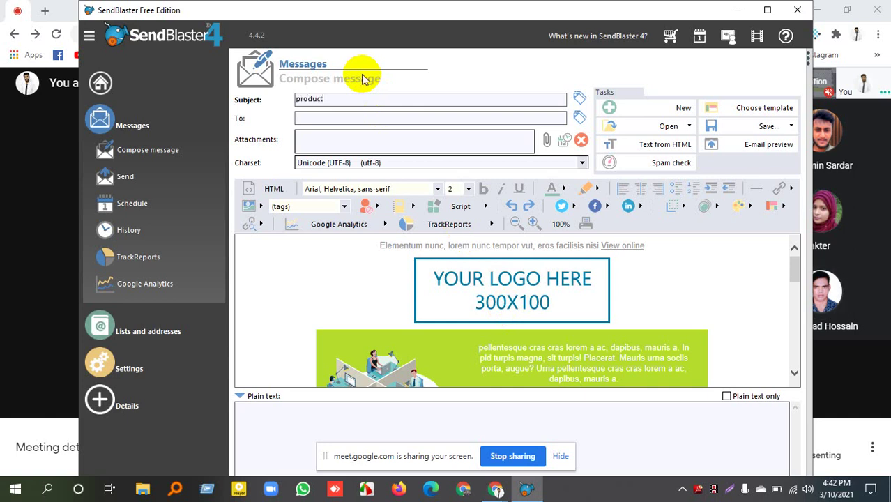
pyautogui.press('BackSpace')
pyautogui.write('t sale x')
pyautogui.press('BackSpace')
pyautogui.write('z')
pyautogui.press('BackSpace')
pyautogui.write('service')
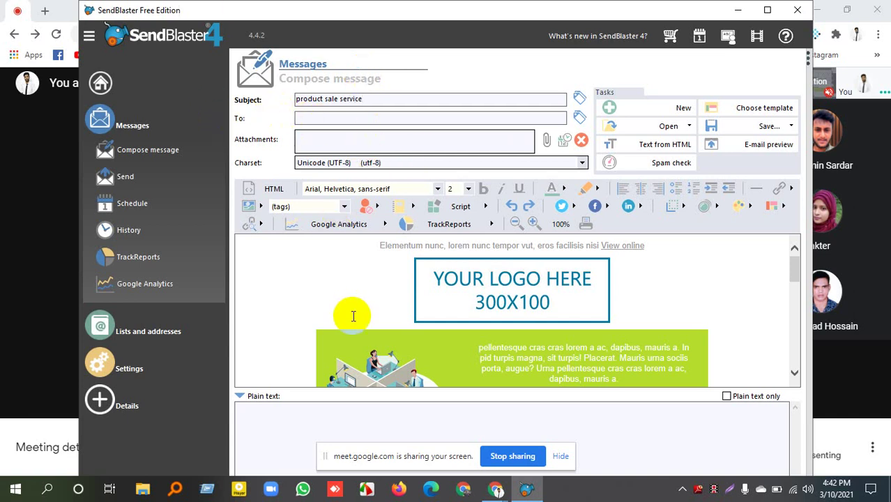
# Return to the message composition page and scroll down through it.
pyautogui.click(148, 150)
pyautogui.scroll(-6, 495, 269)
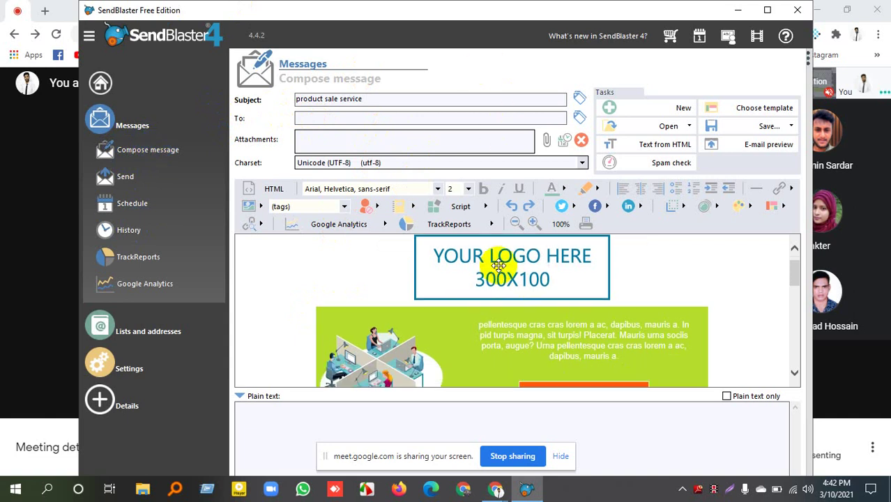
pyautogui.scroll(-1, 501, 282)
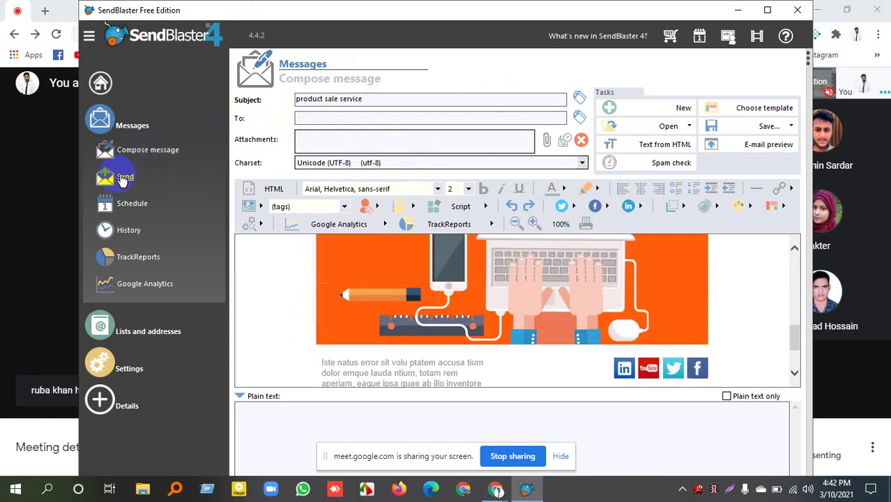
# Review the Send page's smtp.gmail.com port 465 settings and expand Lists and addresses.
pyautogui.click(118, 187)
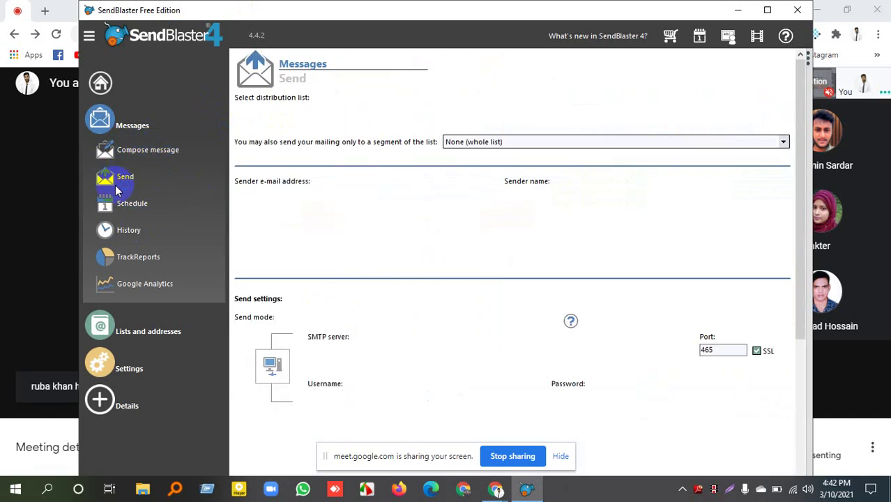
pyautogui.scroll(-3, 356, 251)
pyautogui.scroll(3, 433, 245)
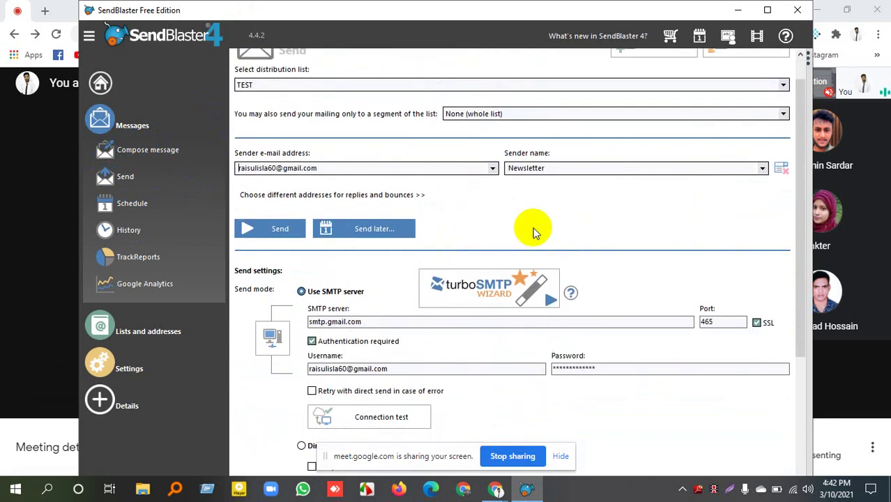
pyautogui.scroll(-5, 533, 232)
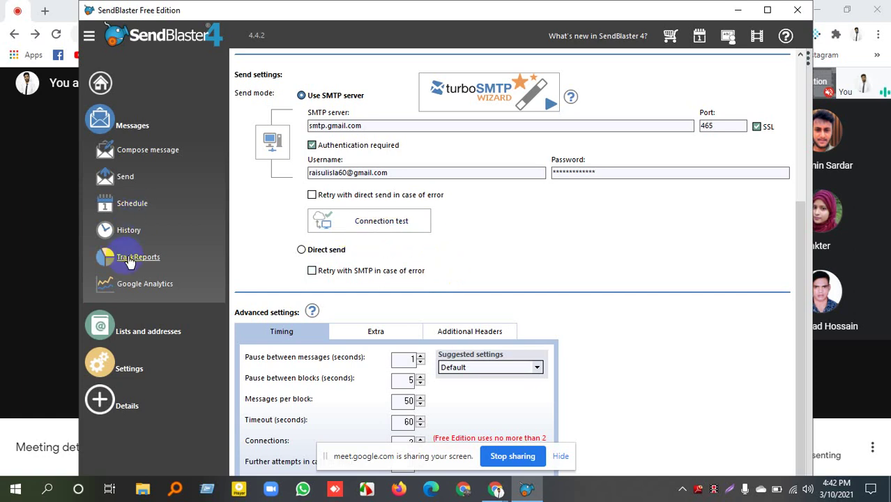
pyautogui.click(141, 337)
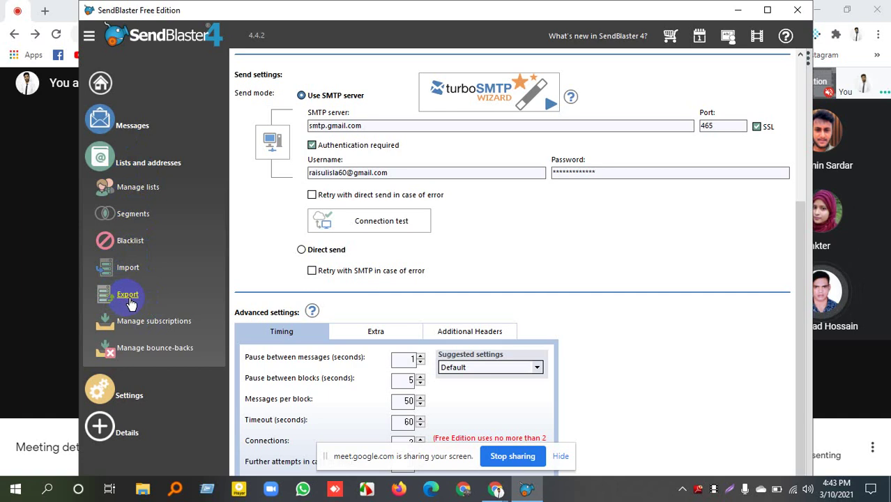
# Open the address Import page and choose TEST as the destination list.
pyautogui.click(127, 269)
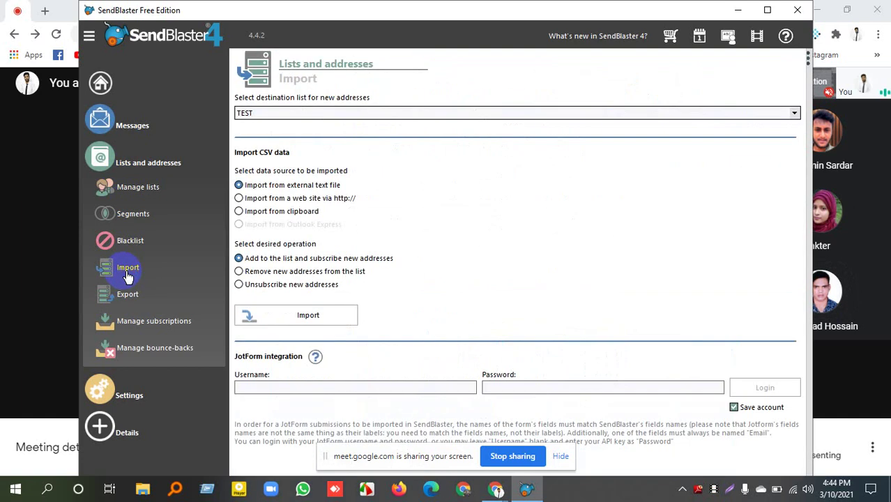
pyautogui.click(332, 113)
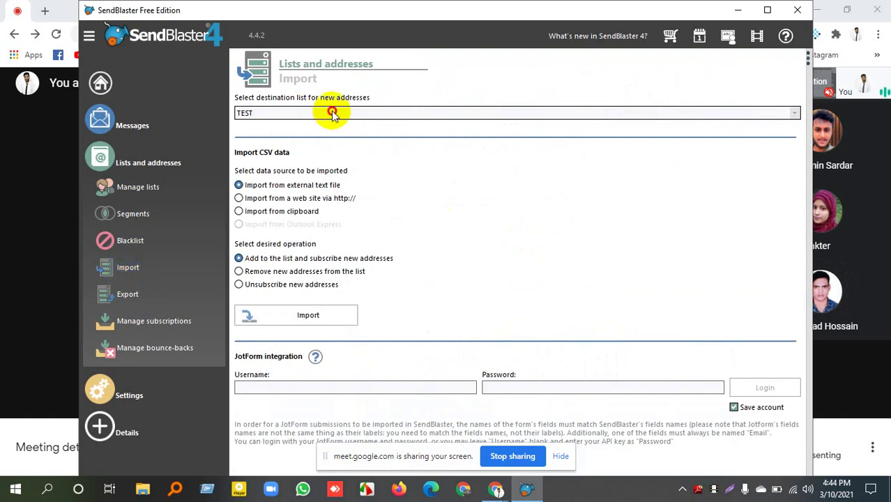
pyautogui.click(332, 112)
pyautogui.click(332, 112)
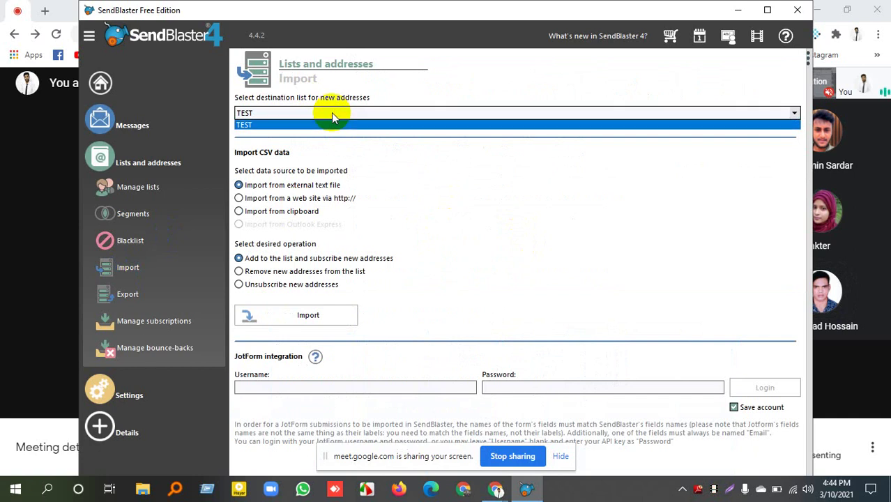
pyautogui.click(332, 113)
pyautogui.click(332, 113)
pyautogui.click(420, 256)
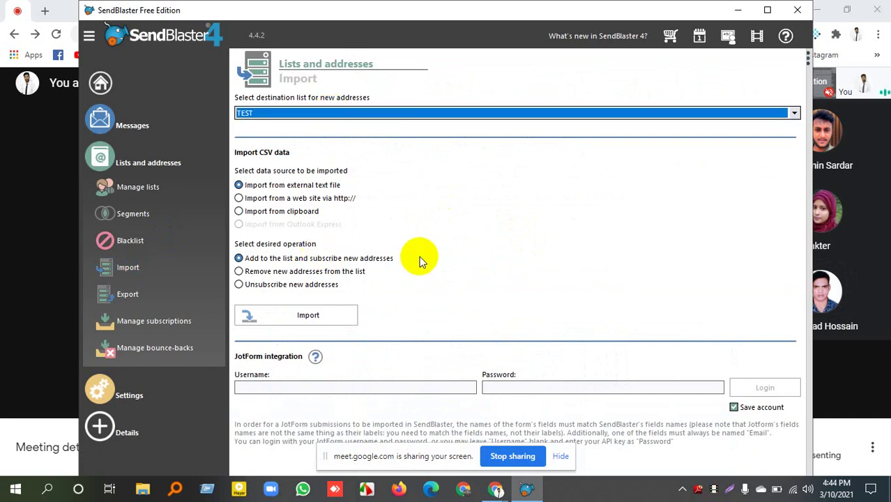
# Start the import, cancel the file browser, and keep the semicolon field delimiter.
pyautogui.click(307, 319)
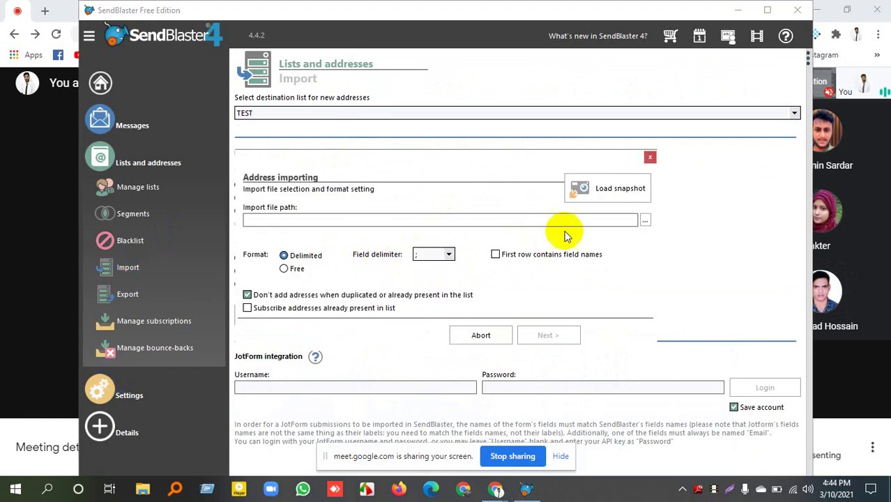
pyautogui.click(646, 221)
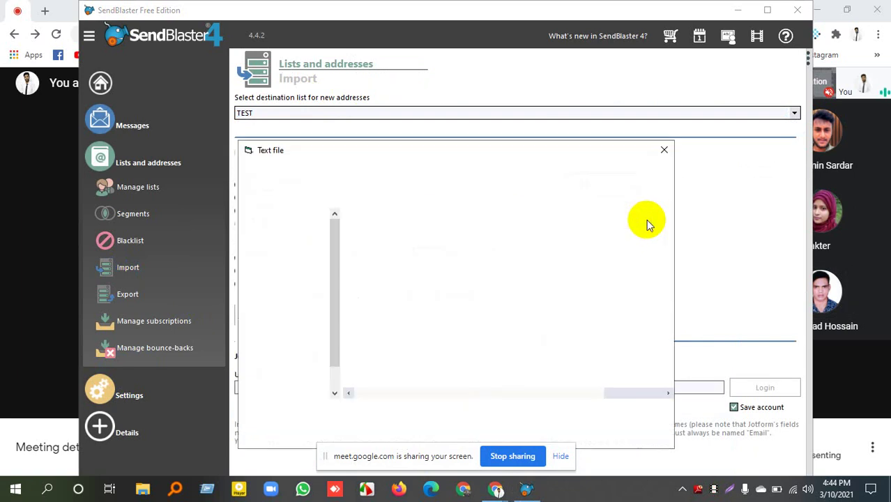
pyautogui.click(664, 150)
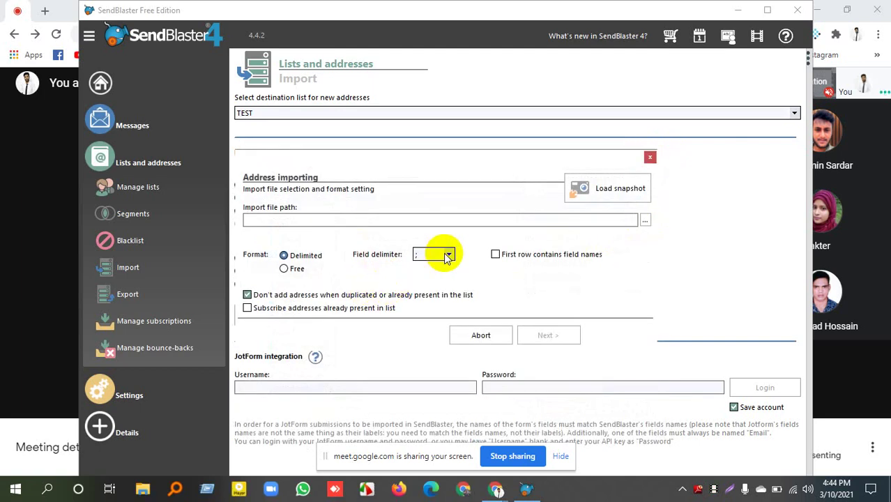
pyautogui.click(449, 255)
pyautogui.click(451, 256)
pyautogui.click(313, 223)
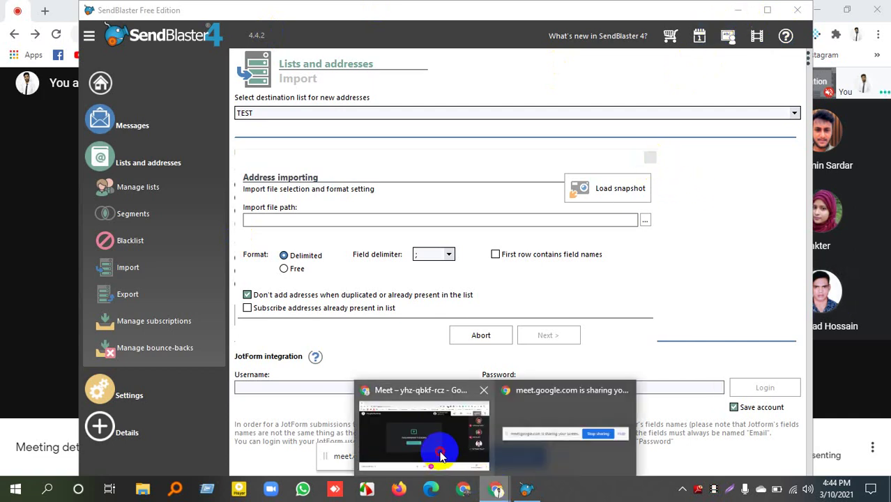
# Open the NILP Attendance Sheet bookmark from the LEDP folder in a new browser tab.
pyautogui.click(424, 434)
pyautogui.click(46, 10)
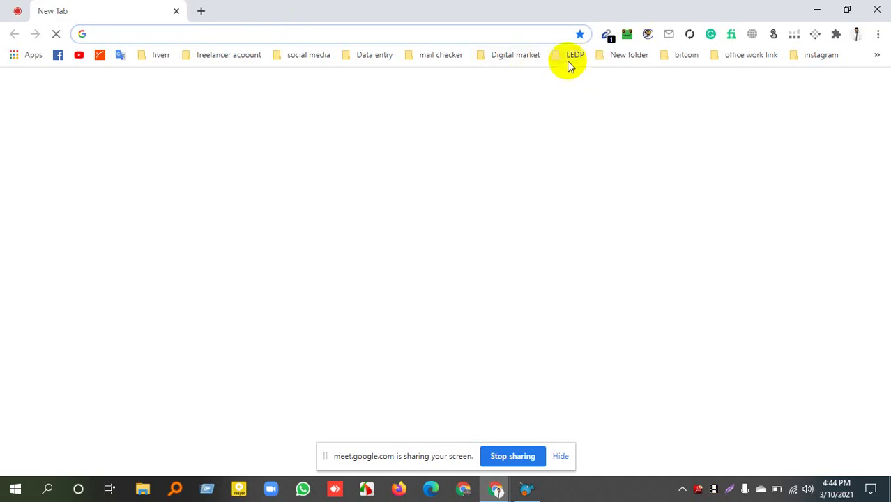
pyautogui.click(573, 57)
pyautogui.click(588, 120)
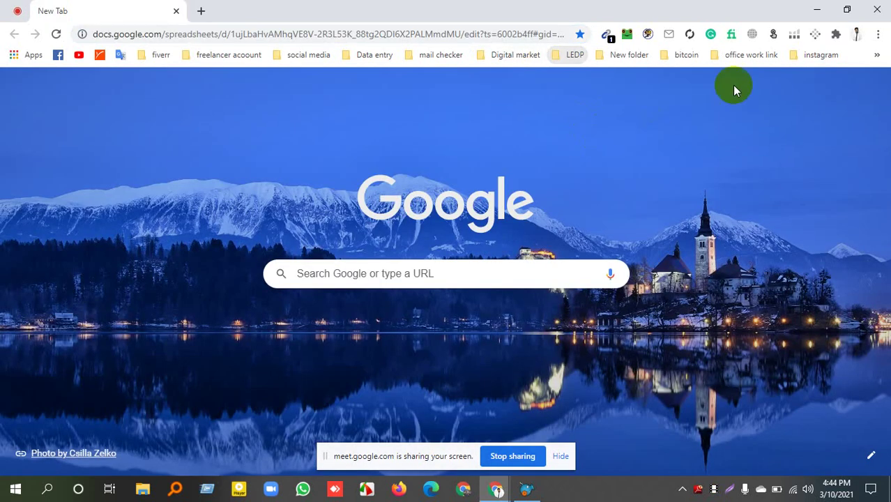
pyautogui.click(817, 10)
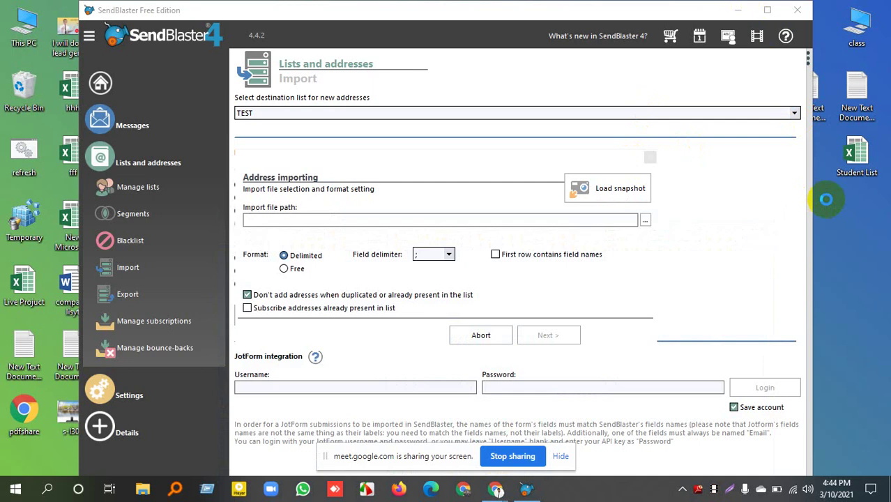
# Create a text document named email on the desktop and open it in Notepad.
pyautogui.rightClick(826, 199)
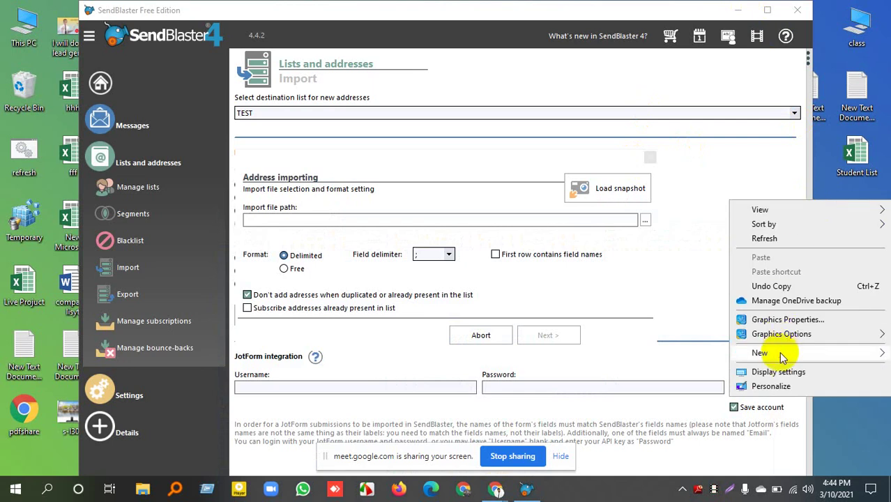
pyautogui.moveTo(779, 351)
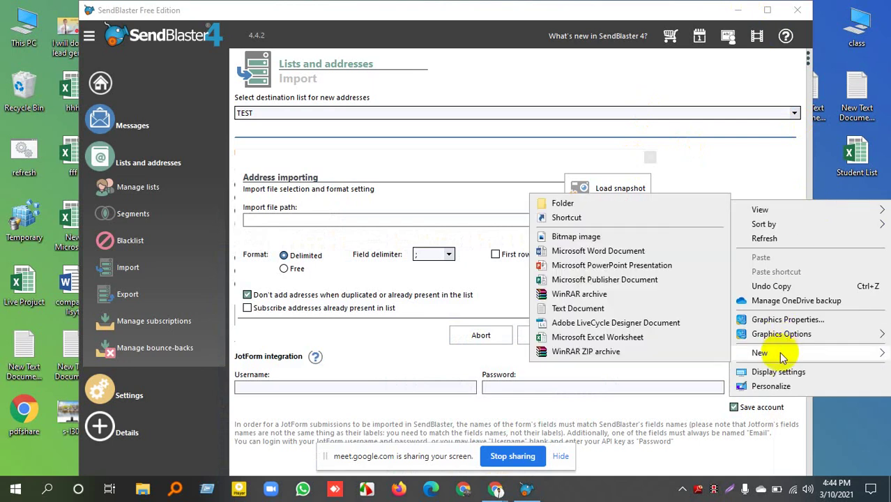
pyautogui.click(593, 308)
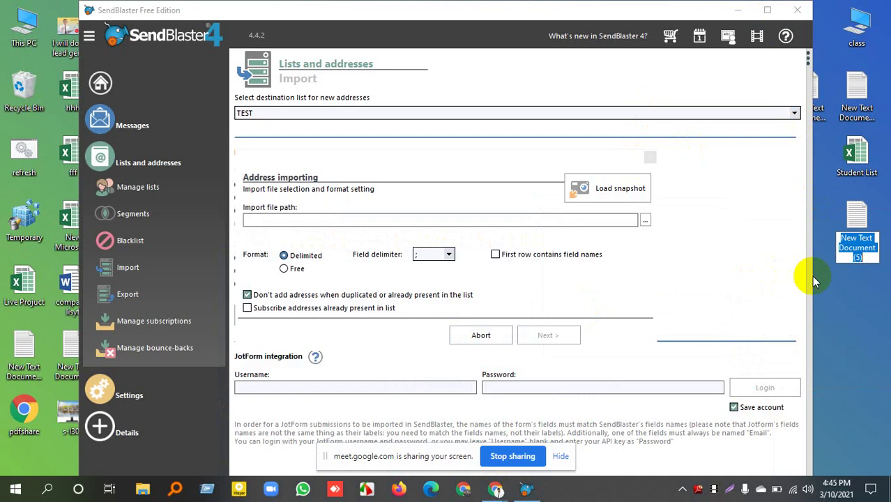
pyautogui.write('ema')
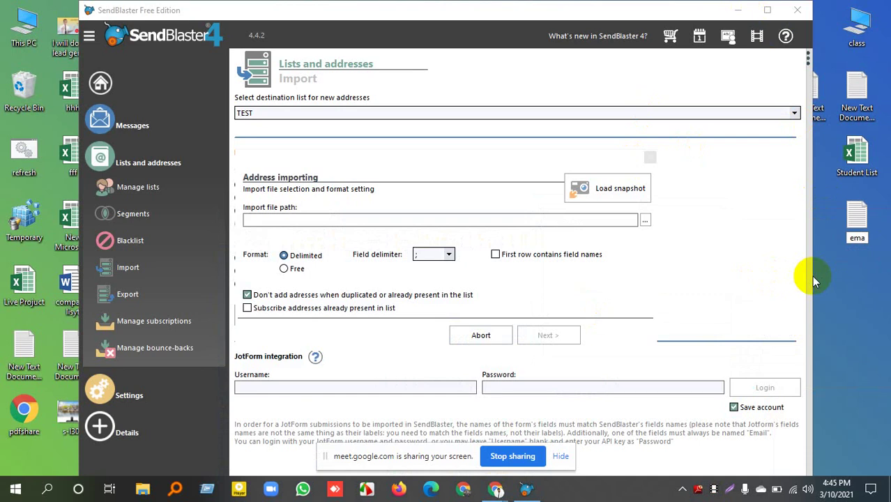
pyautogui.write('il')
pyautogui.press('Return')
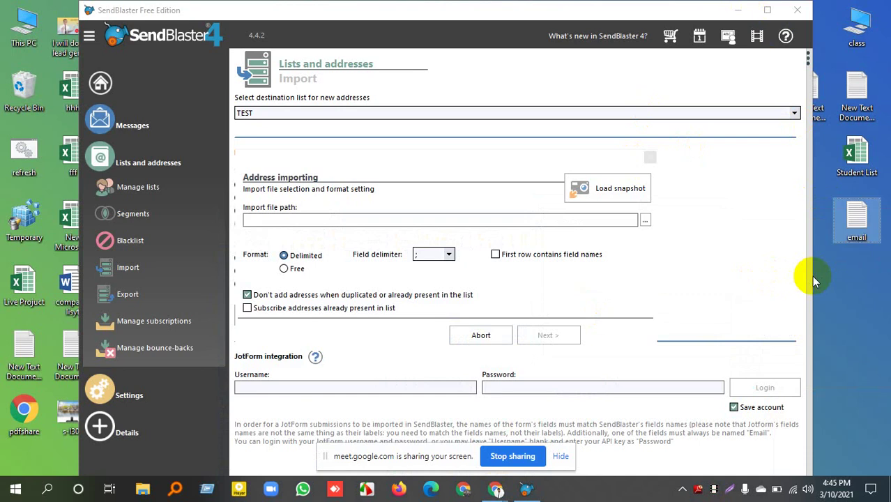
pyautogui.press('Return')
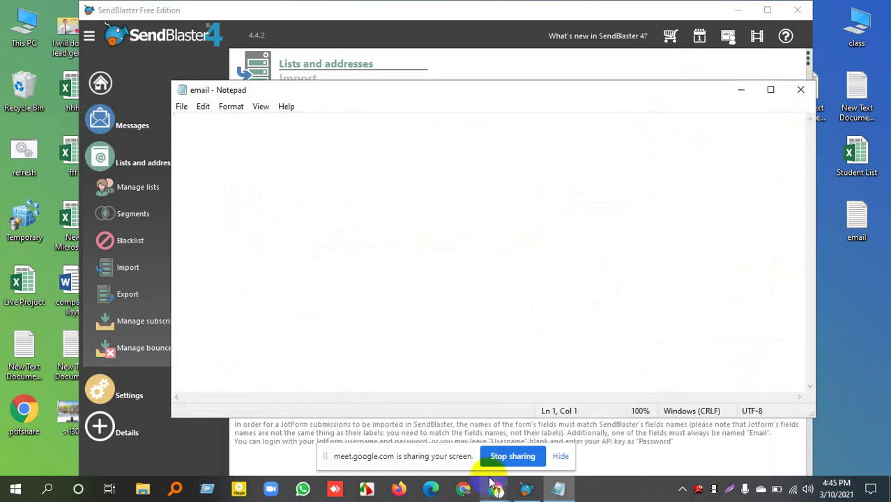
# Select and copy the e-mail addresses in cells D3:D27 of the attendance sheet.
pyautogui.moveTo(494, 486)
pyautogui.click(427, 428)
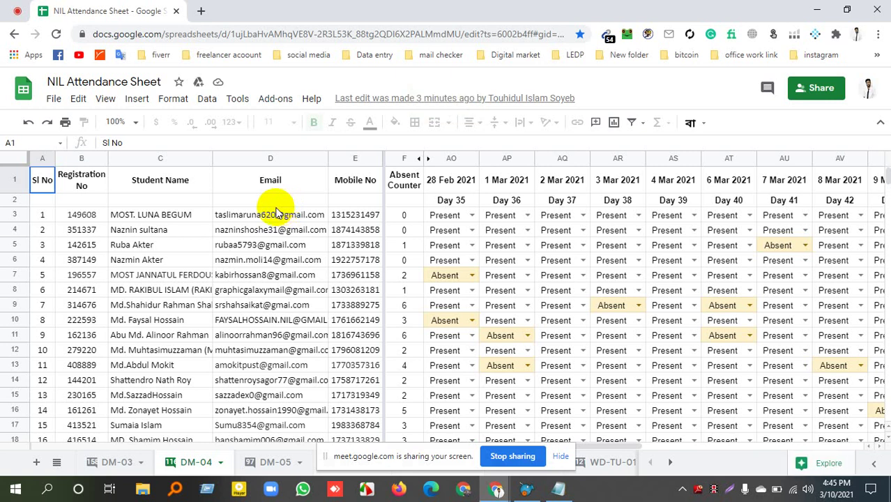
pyautogui.click(277, 216)
pyautogui.moveTo(272, 243); pyautogui.dragTo(263, 359)
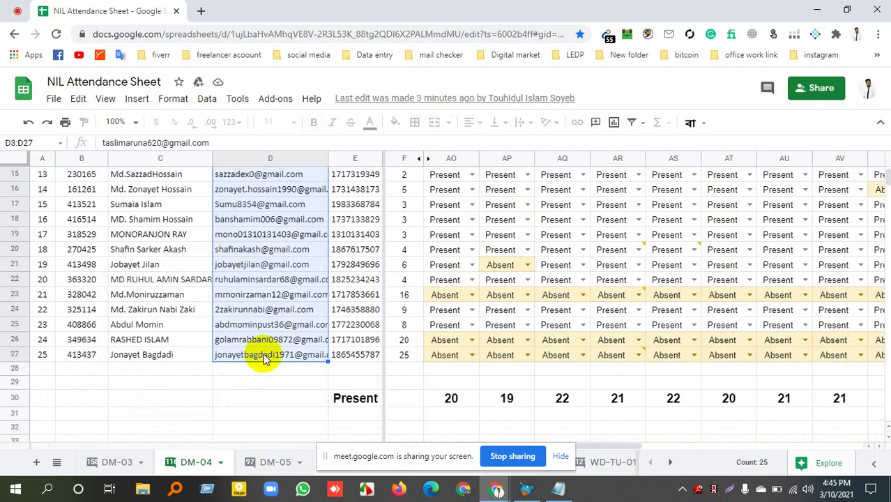
pyautogui.click(263, 358)
pyautogui.scroll(5, 263, 356)
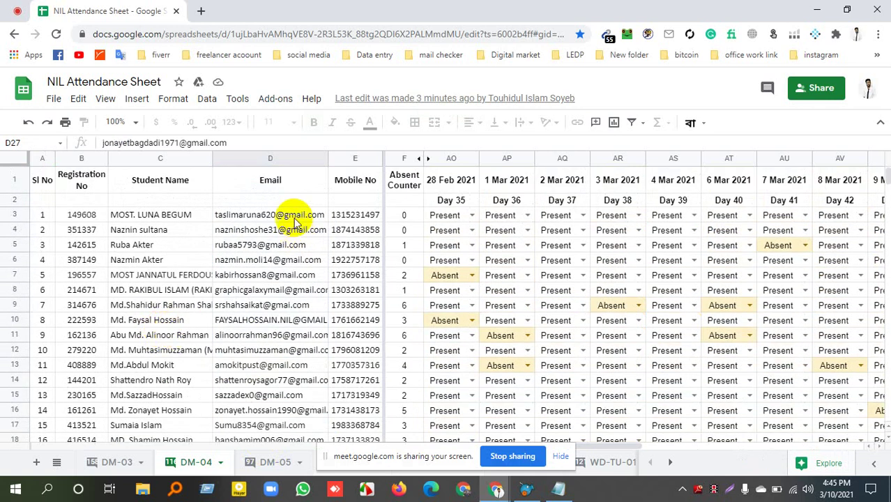
pyautogui.moveTo(289, 215); pyautogui.dragTo(269, 411)
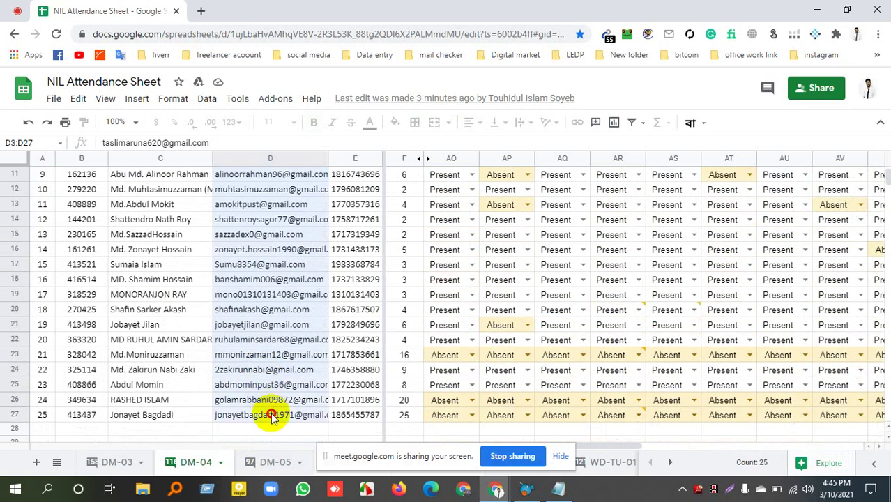
pyautogui.click(566, 489)
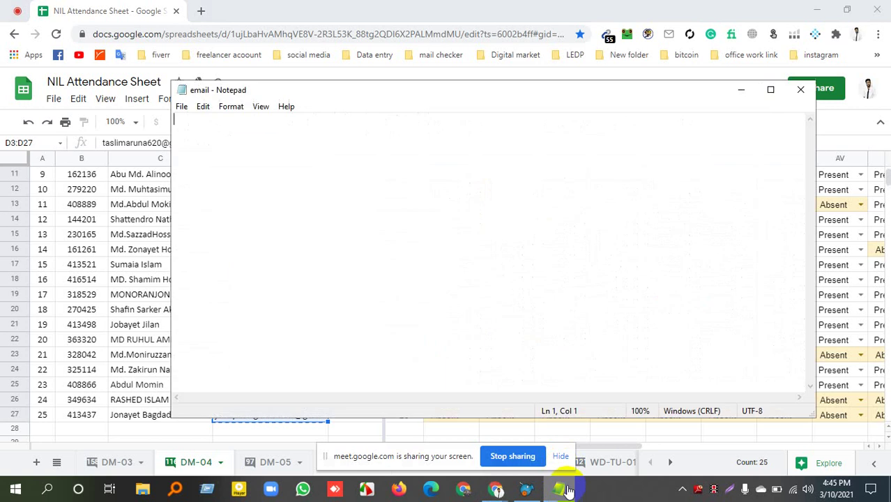
# Paste the addresses into email.txt, save it, and return to SendBlaster's Import page.
pyautogui.rightClick(398, 233)
pyautogui.click(413, 288)
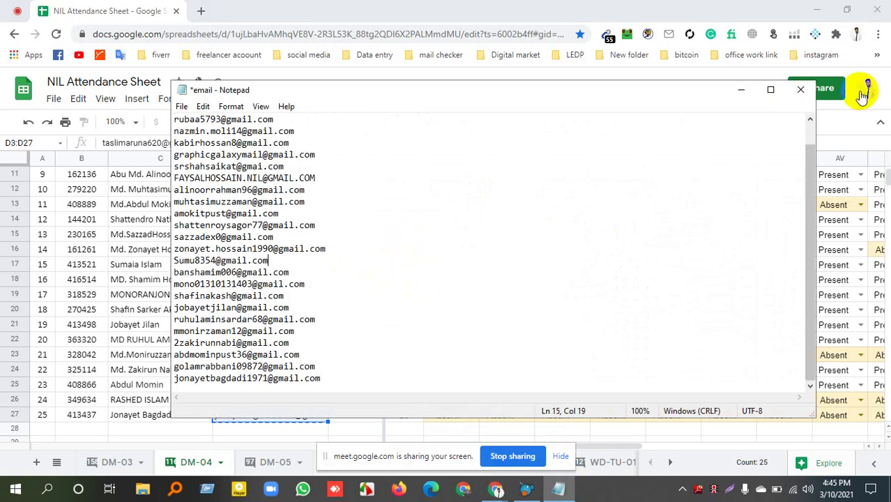
pyautogui.click(801, 89)
pyautogui.click(394, 254)
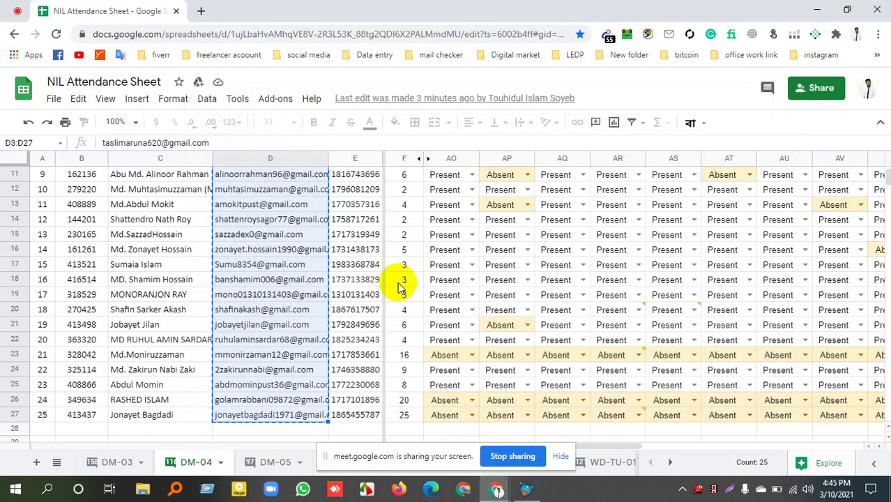
pyautogui.click(528, 490)
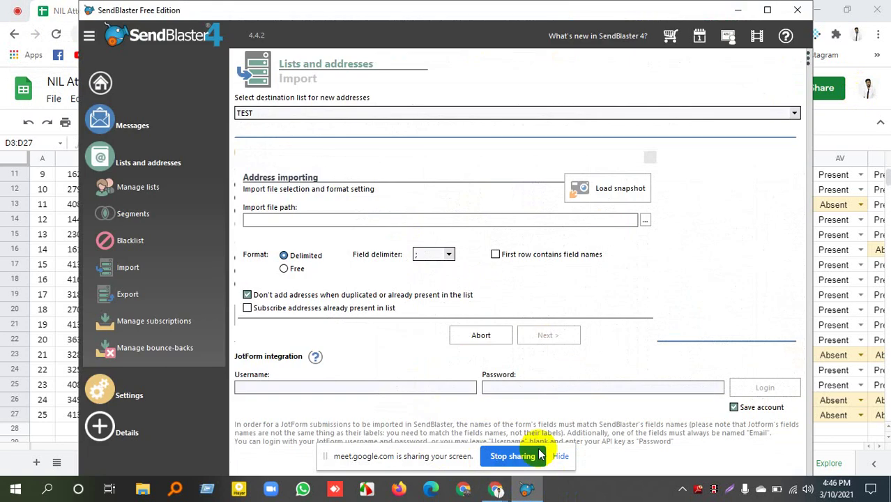
# Select email.txt from the Desktop as the import file and advance to the field-linking page.
pyautogui.click(646, 221)
pyautogui.scroll(2, 286, 238)
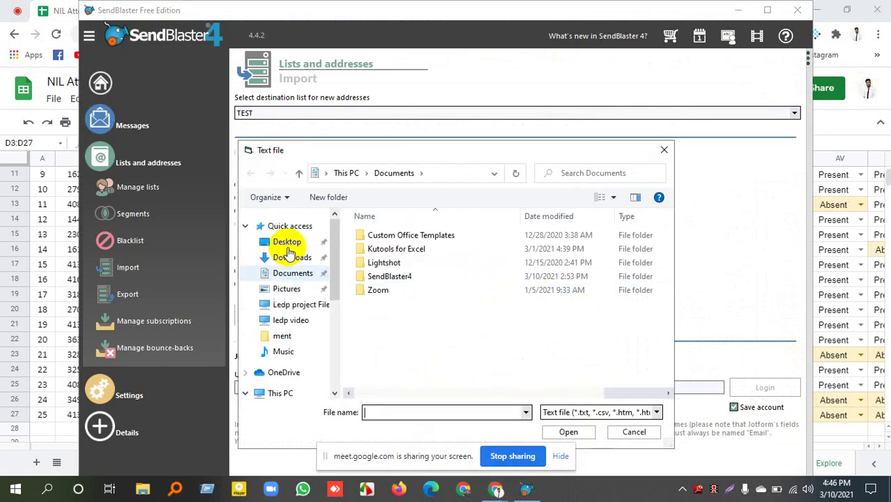
pyautogui.click(286, 242)
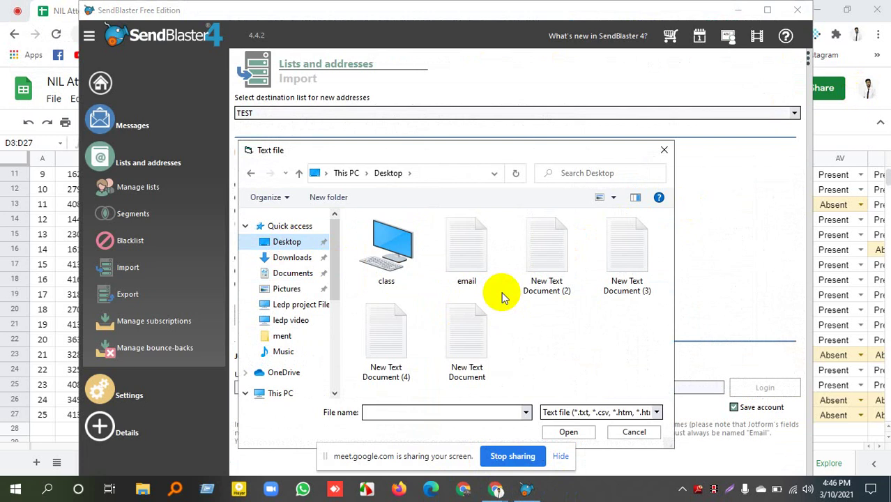
pyautogui.doubleClick(454, 265)
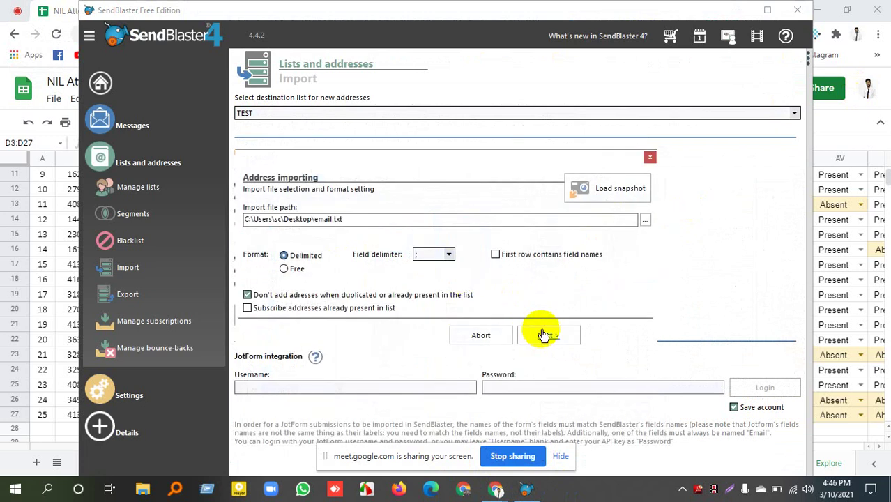
pyautogui.click(562, 457)
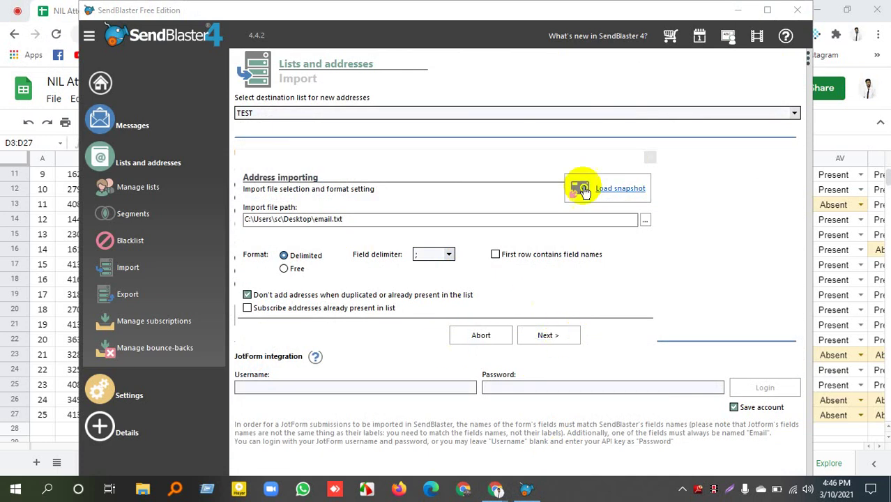
pyautogui.click(528, 342)
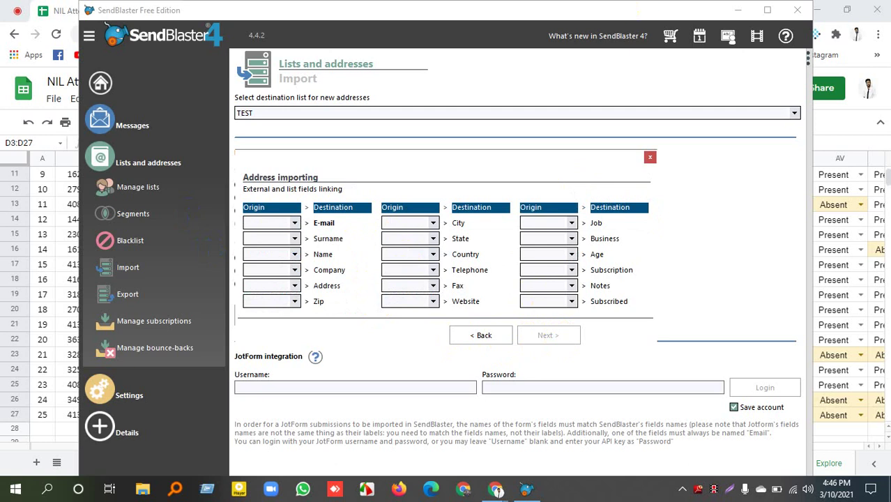
# Map origin column (1) to the E-mail field and leave Surname without a source column.
pyautogui.click(294, 223)
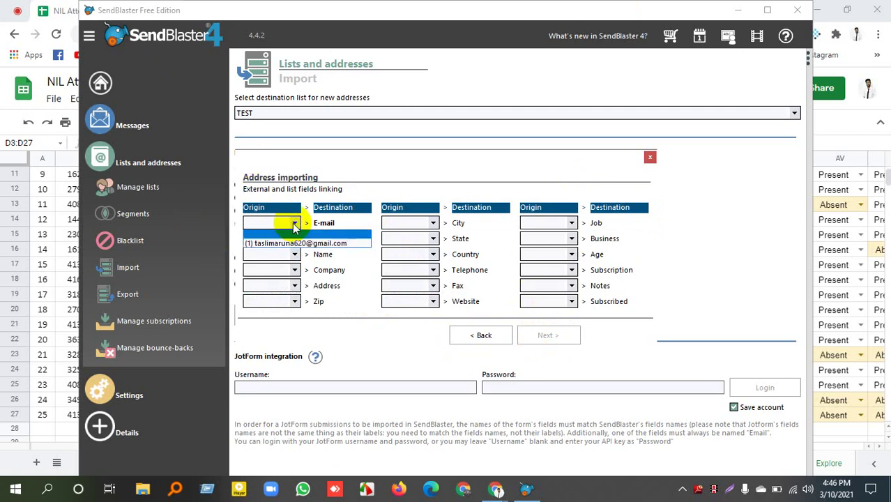
pyautogui.click(295, 243)
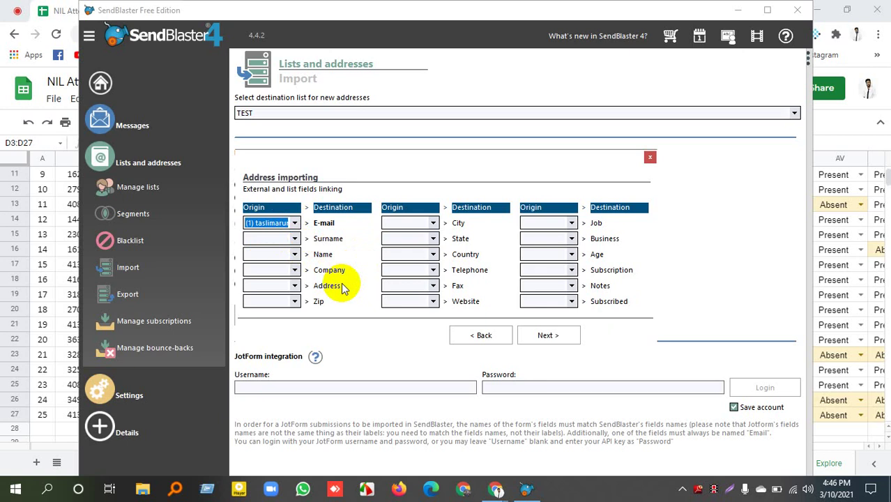
pyautogui.click(294, 240)
pyautogui.click(292, 254)
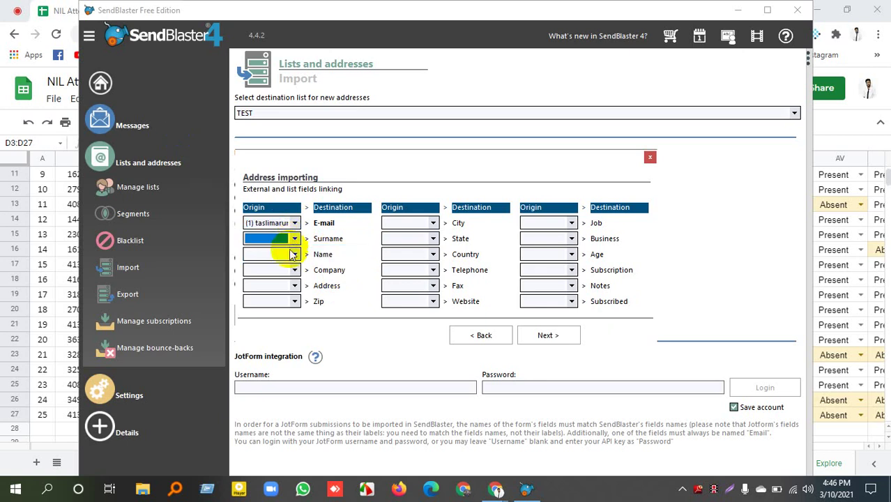
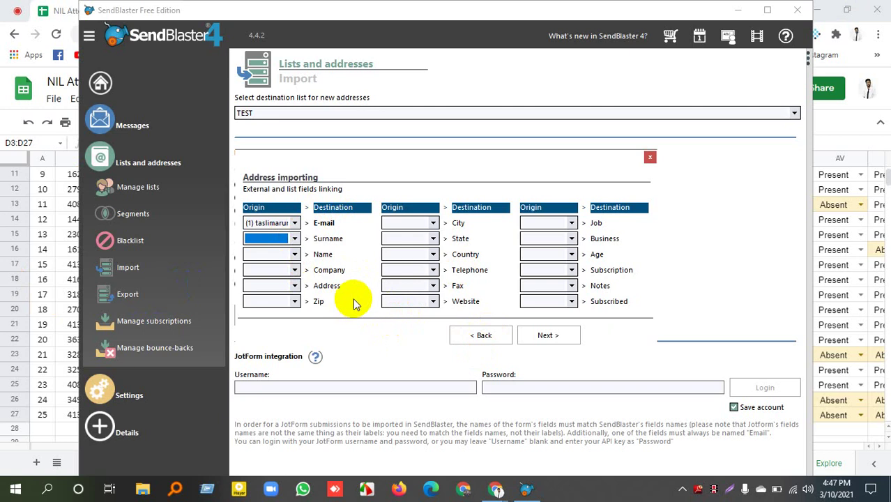
# Import all 25 of 25 addresses into TEST and open the list's address grid in Manage lists.
pyautogui.click(566, 337)
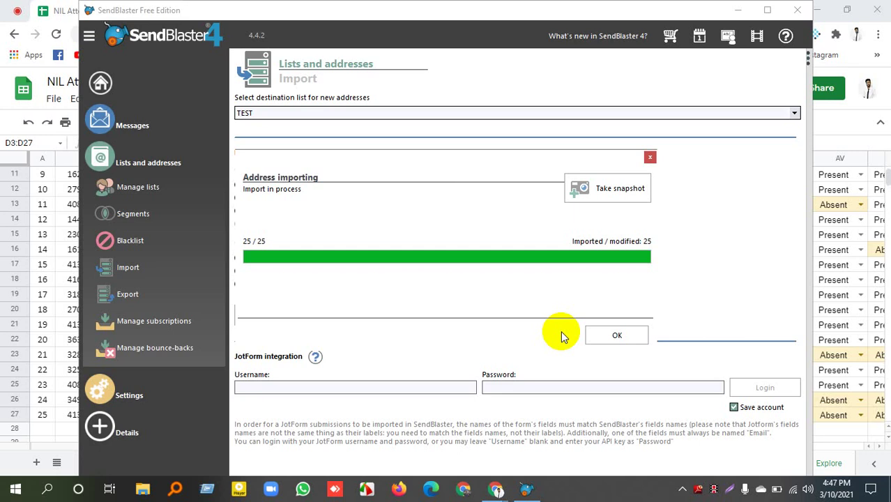
pyautogui.click(612, 333)
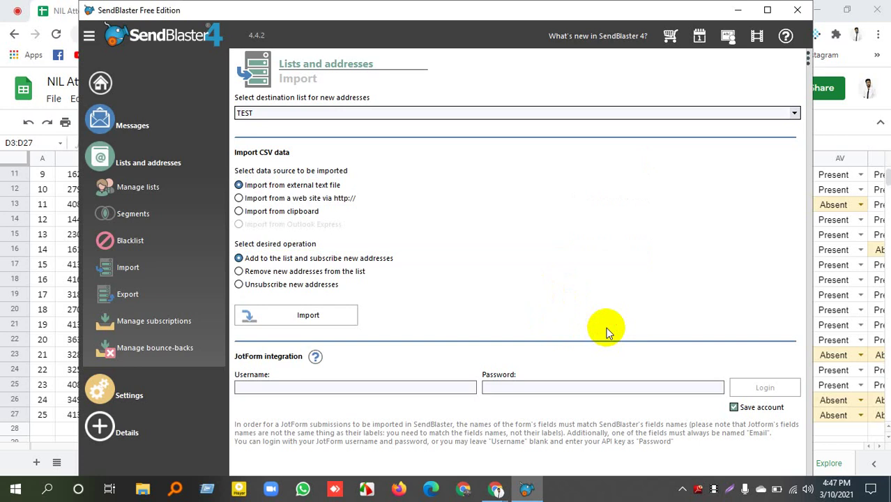
pyautogui.click(148, 188)
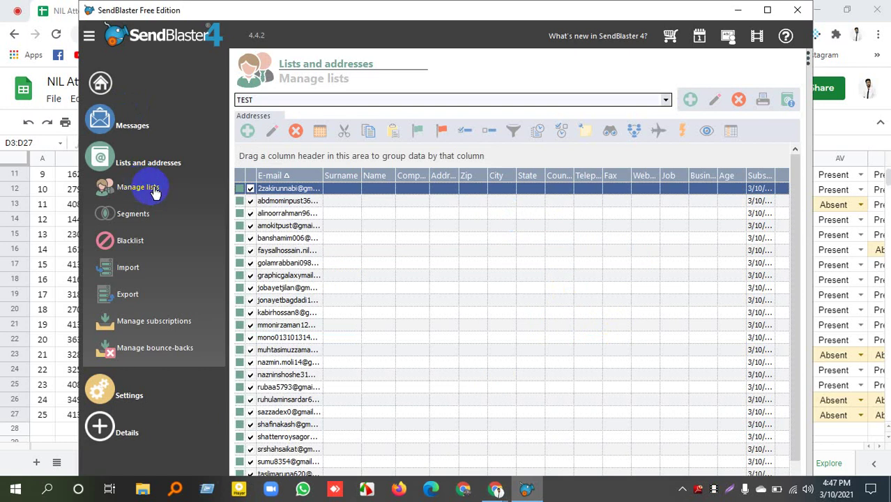
# Step through the second row's Surname, State and other fields, then later address rows.
pyautogui.click(346, 201)
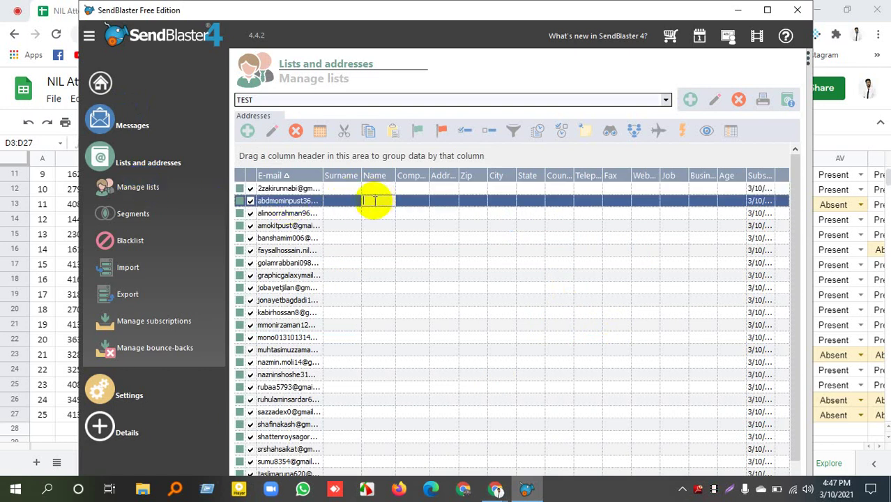
pyautogui.click(348, 201)
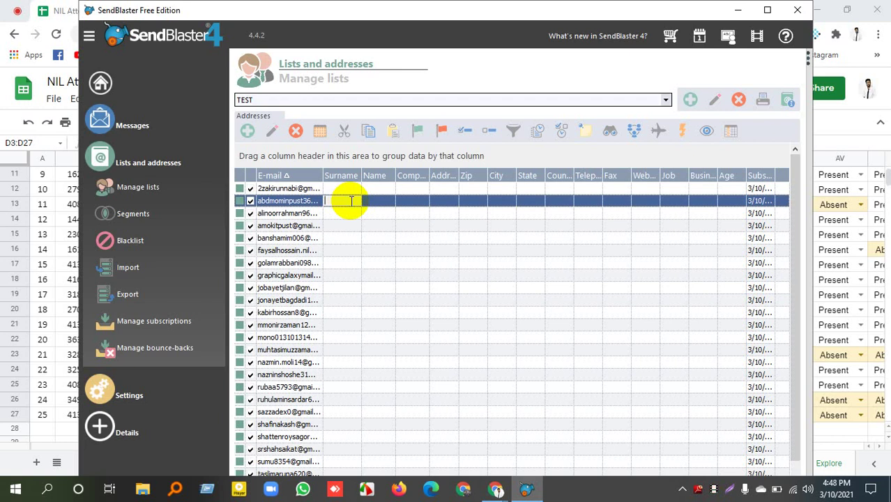
pyautogui.click(528, 201)
pyautogui.click(585, 202)
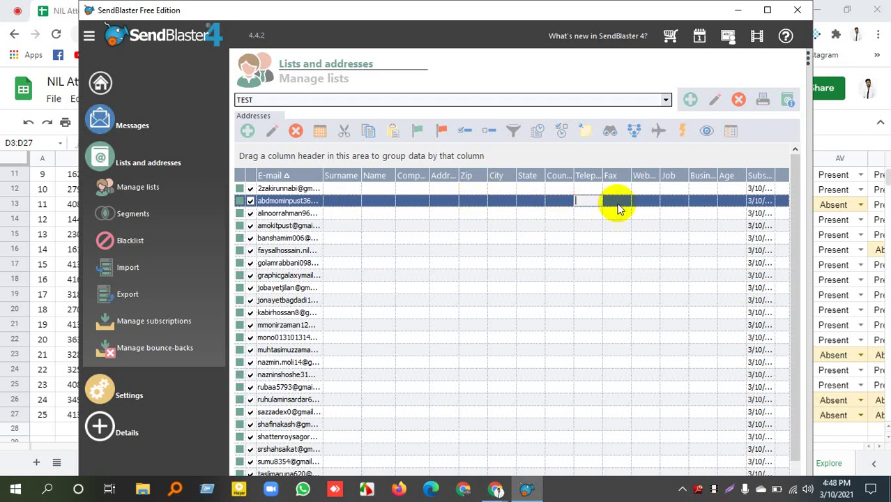
pyautogui.click(645, 201)
pyautogui.click(700, 203)
pyautogui.click(725, 211)
pyautogui.click(702, 223)
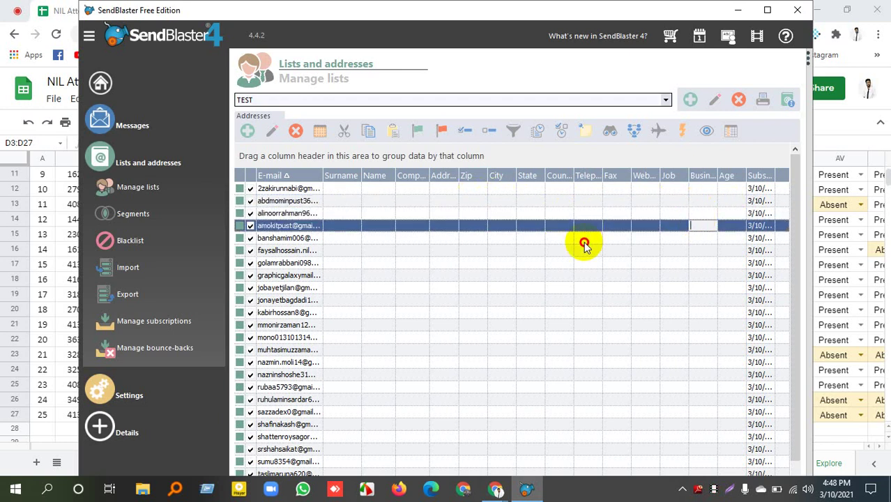
pyautogui.click(582, 242)
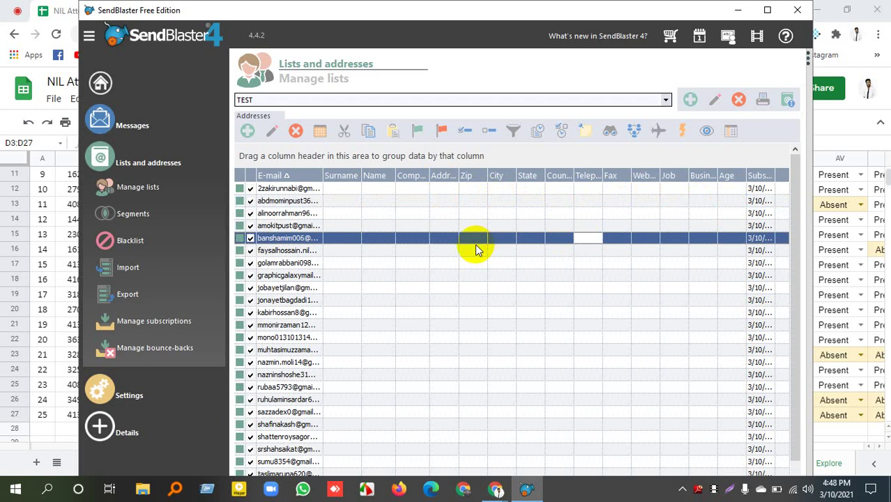
# Enter the first contact's surname and first name, then save their address card.
pyautogui.click(350, 189)
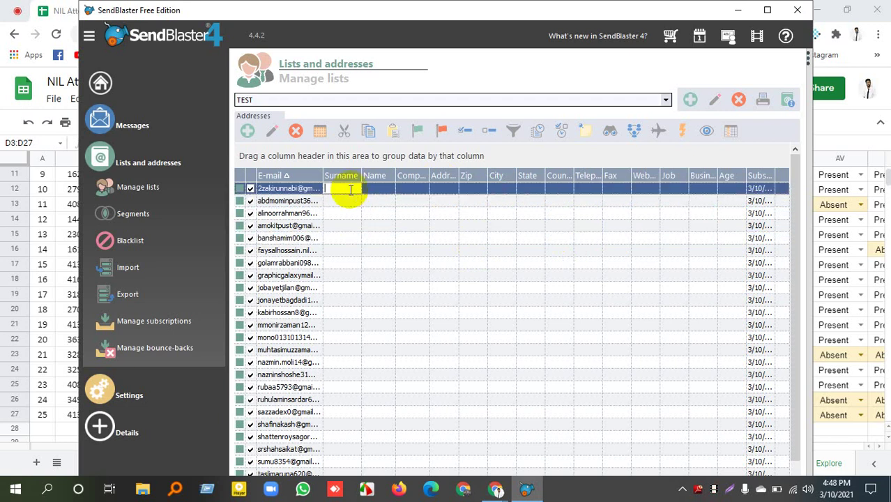
pyautogui.click(376, 194)
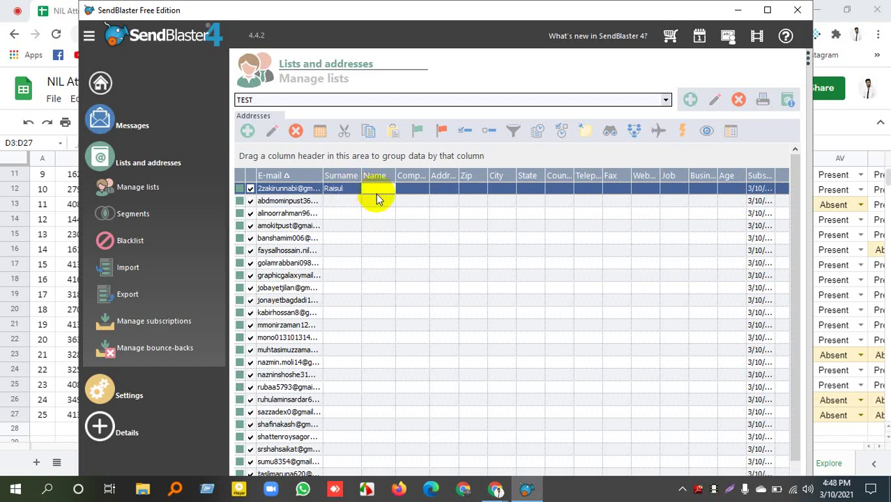
pyautogui.click(329, 225)
pyautogui.click(338, 189)
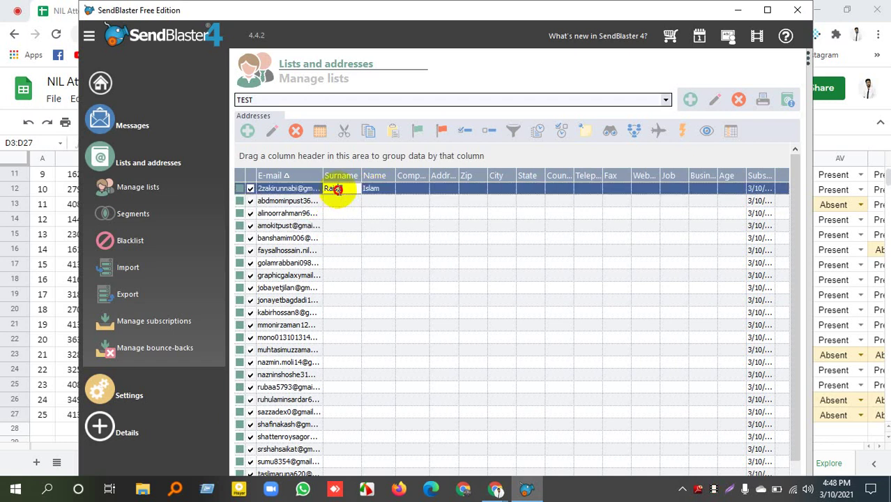
pyautogui.doubleClick(338, 189)
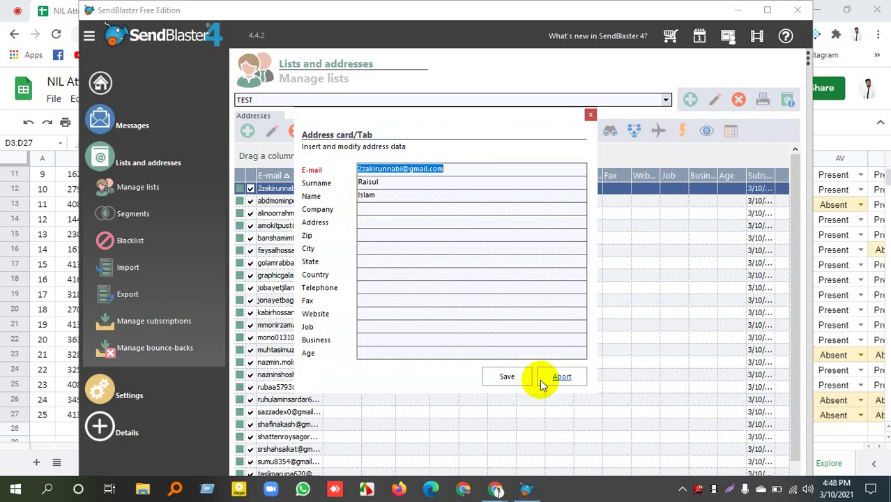
pyautogui.click(509, 380)
pyautogui.click(357, 189)
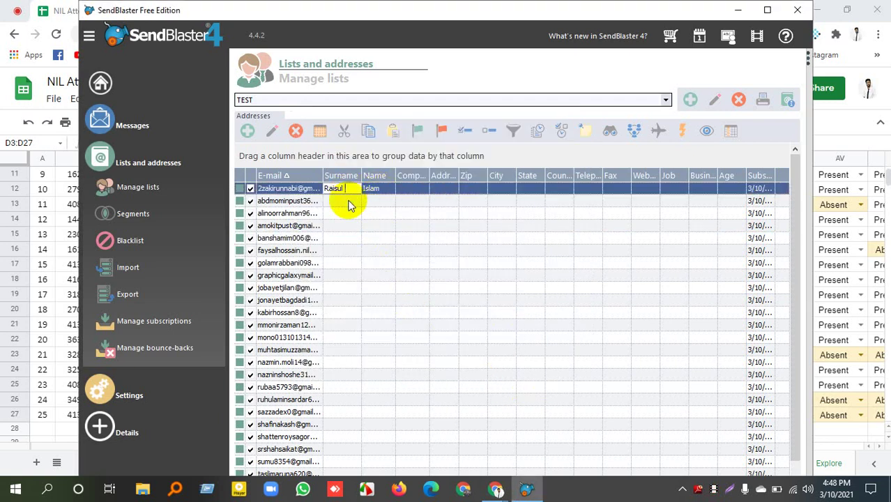
# Cancel an accidental paste into the second row's surname and select the fifth row's City field.
pyautogui.click(346, 201)
pyautogui.hotkey('ctrl', 'v')
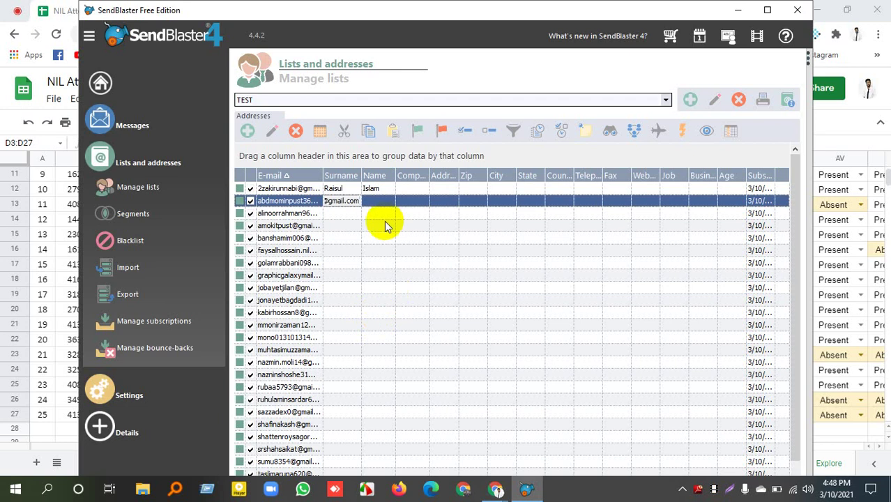
pyautogui.press('Escape')
pyautogui.click(398, 239)
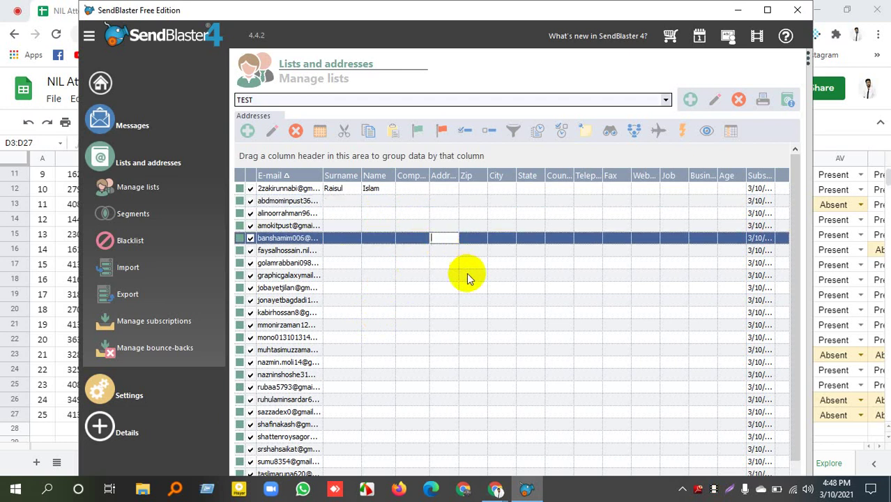
pyautogui.click(339, 201)
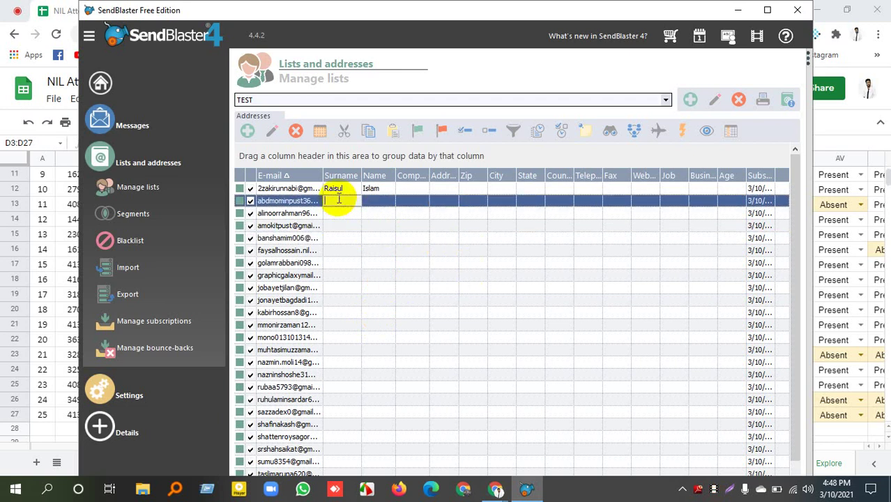
pyautogui.click(497, 238)
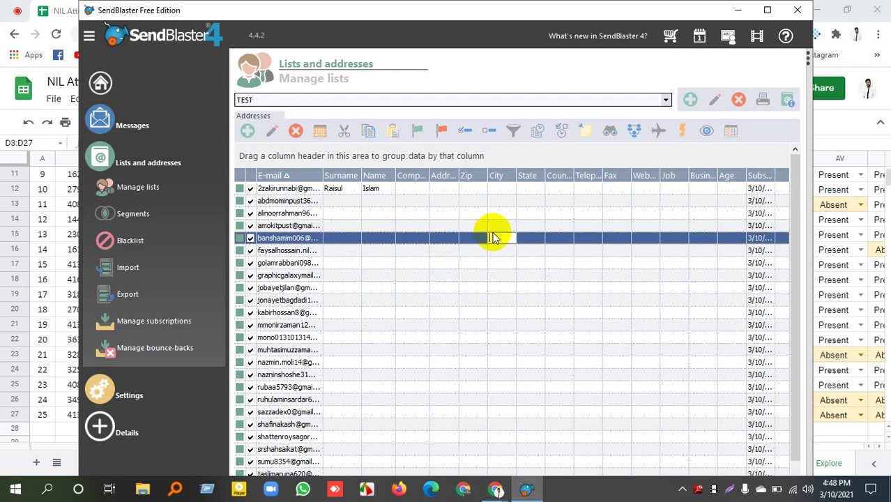
pyautogui.scroll(-1, 380, 289)
pyautogui.scroll(1, 400, 300)
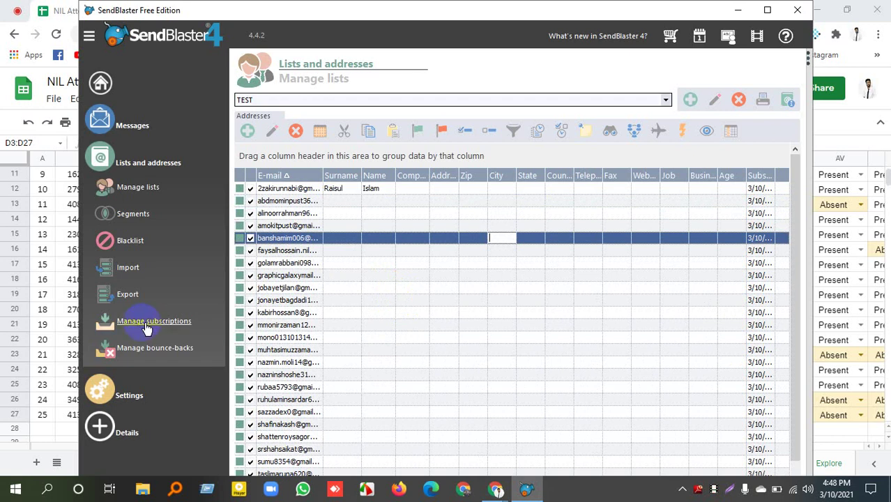
# Open Compose message with the product sale service template, click into To, and minimize SendBlaster.
pyautogui.click(101, 84)
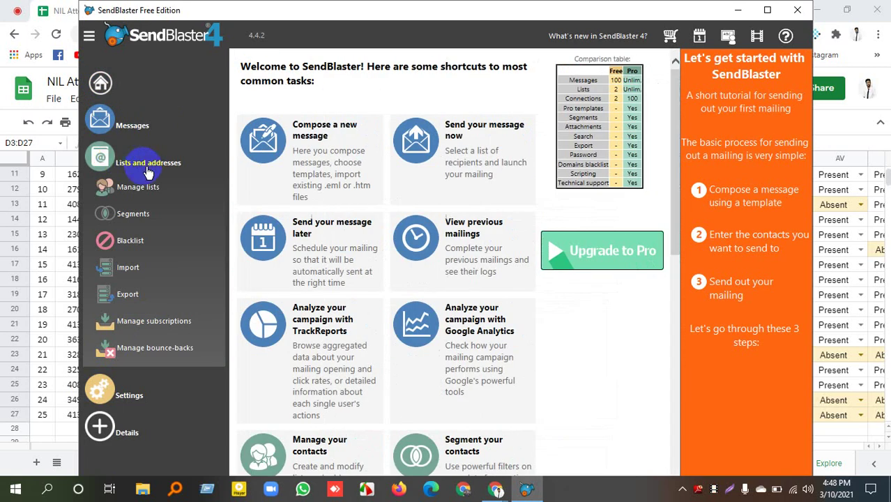
pyautogui.click(145, 167)
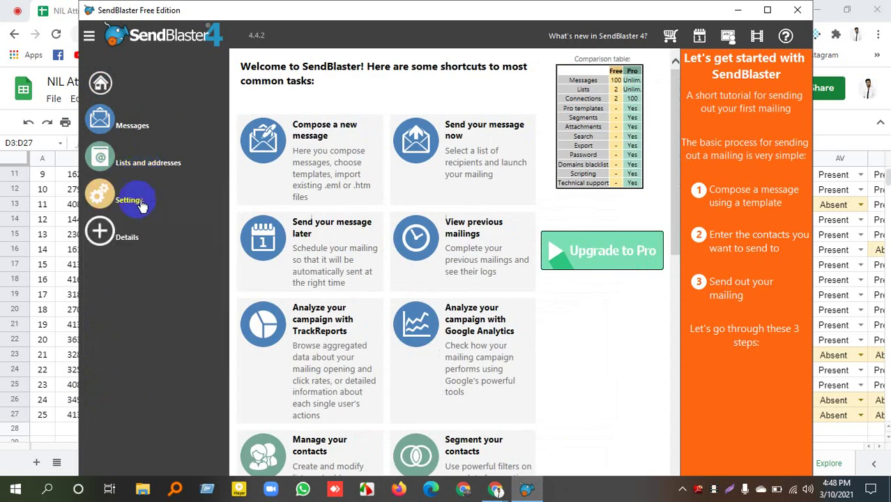
pyautogui.click(124, 120)
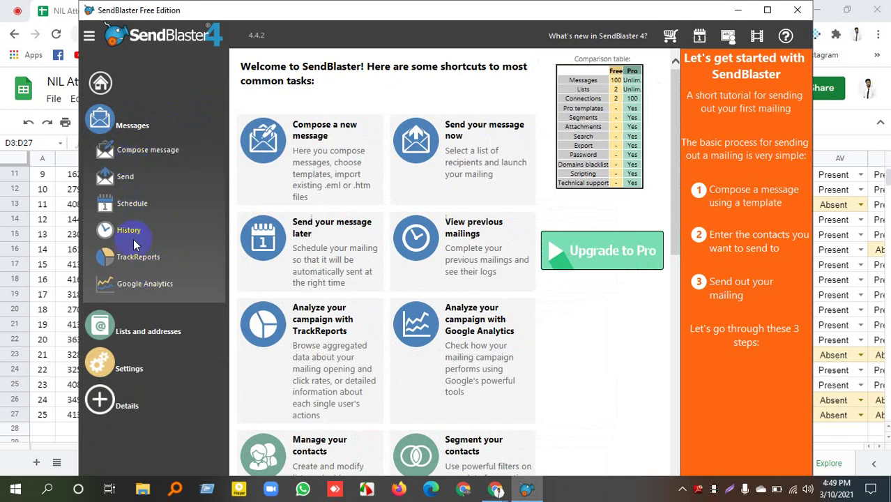
pyautogui.click(139, 160)
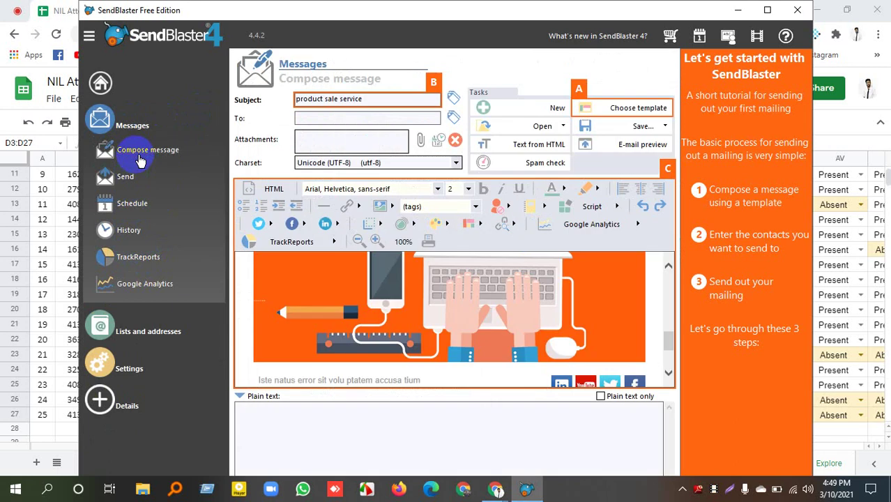
pyautogui.click(324, 119)
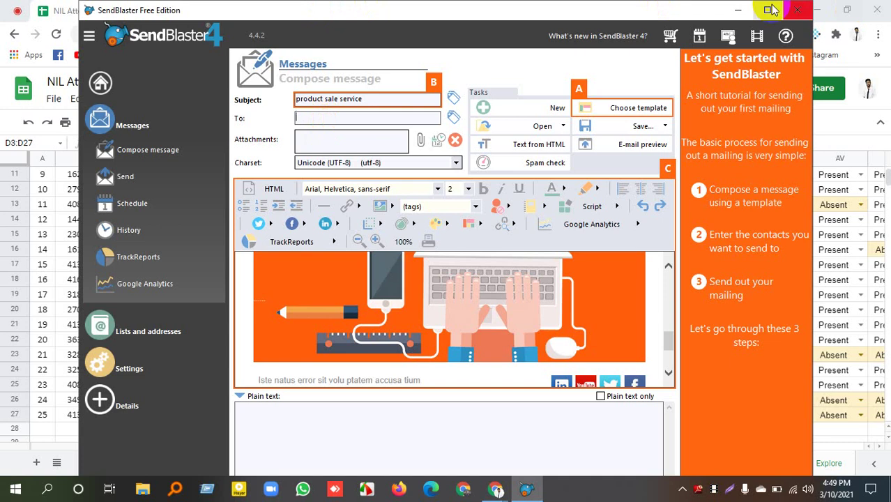
pyautogui.click(739, 9)
# Load gmail.com in a new browser tab from the 'g' suggestion.
pyautogui.click(199, 10)
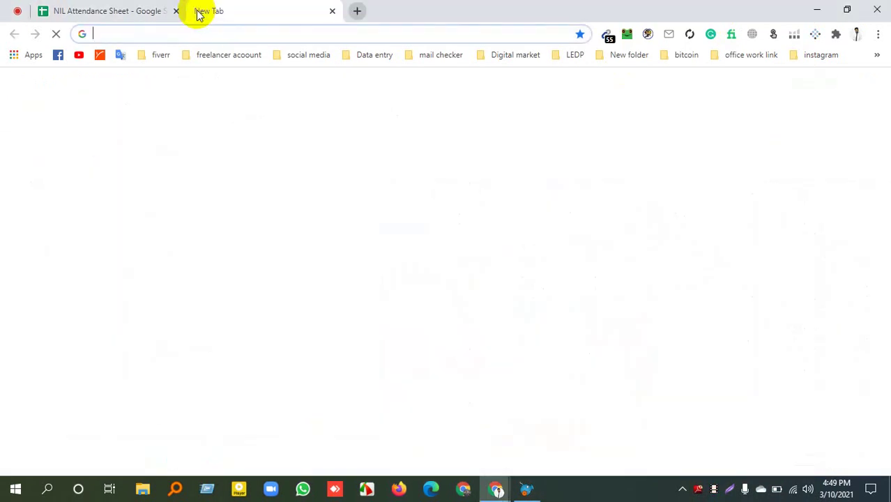
pyautogui.write('g')
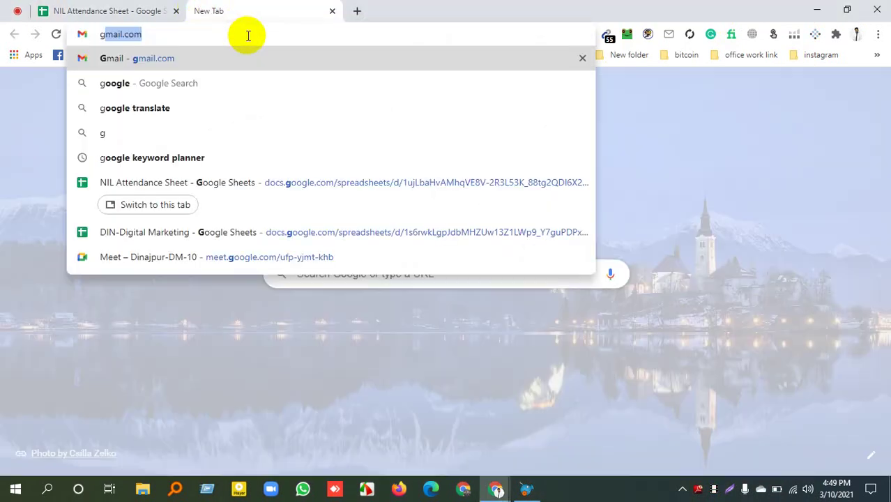
pyautogui.press('Return')
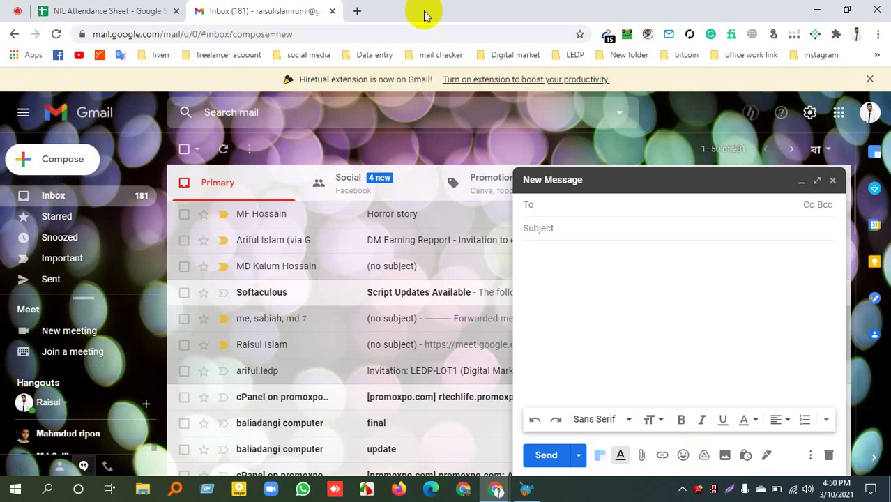
# Switch to the Gmail inbox window, then restore SendBlaster 4.
pyautogui.click(498, 492)
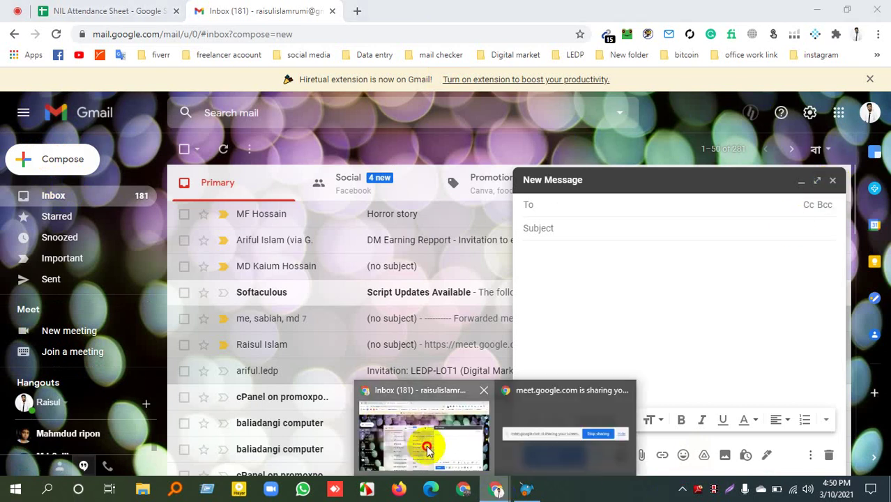
pyautogui.click(424, 441)
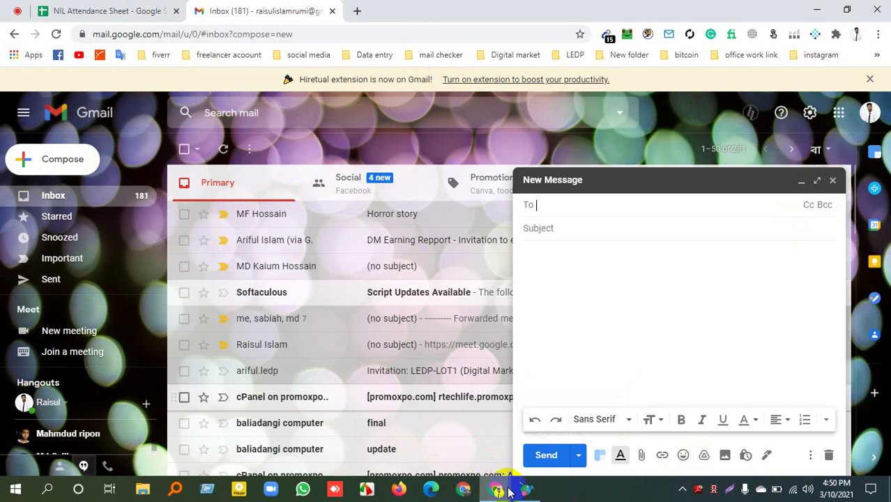
pyautogui.click(526, 490)
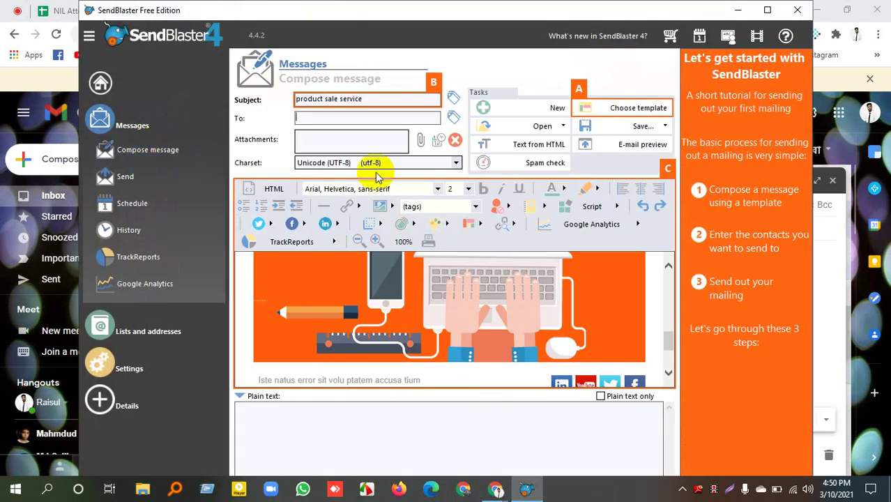
# On the Send page, change the sender name from Newsletter to R tech Life.
pyautogui.click(126, 178)
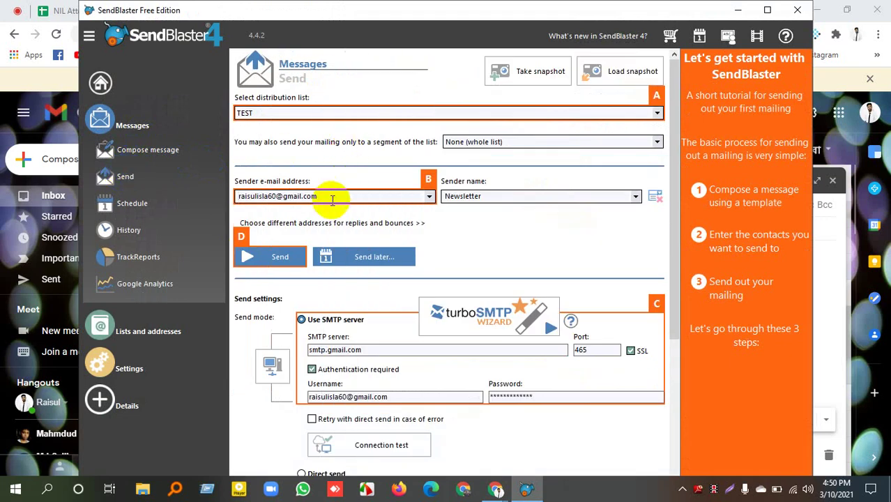
pyautogui.click(516, 147)
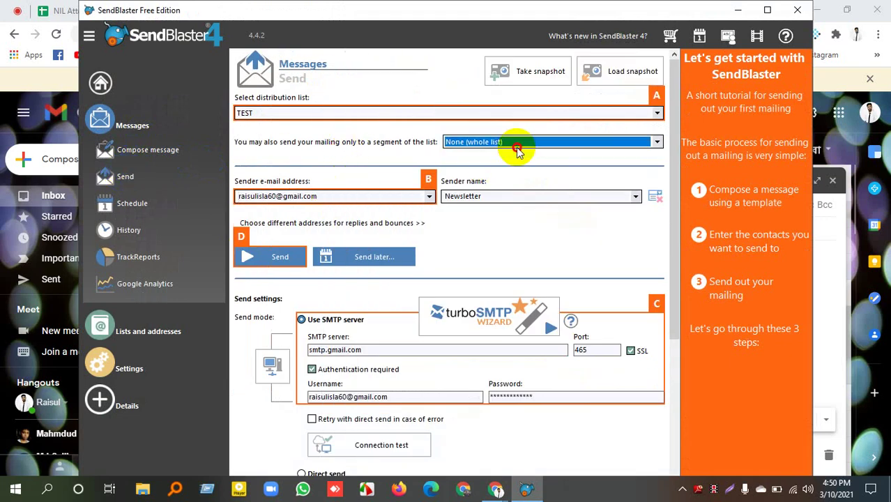
pyautogui.click(487, 196)
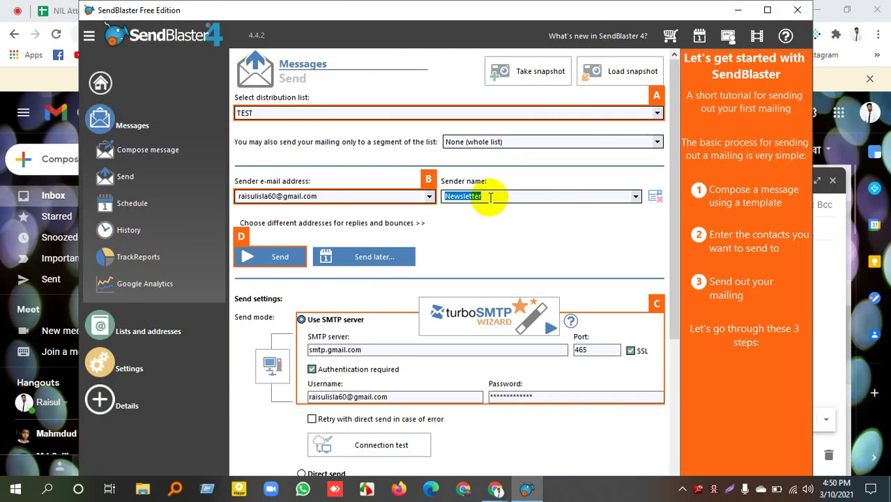
pyautogui.write('R tech Life')
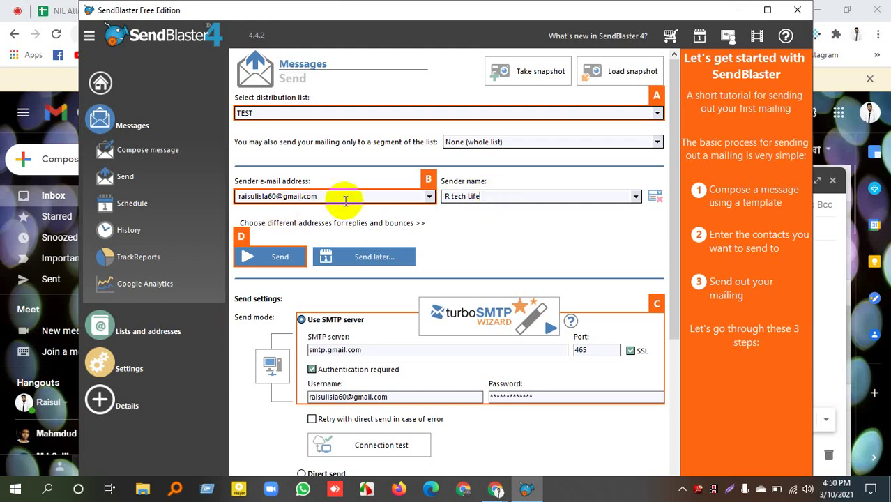
# Replace the sender e-mail with the new company address and open the Schedule page.
pyautogui.doubleClick(335, 200)
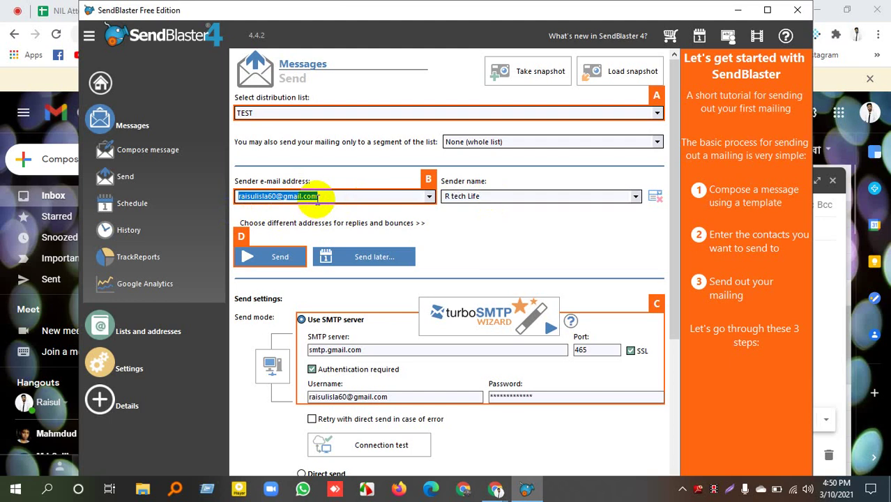
pyautogui.click(281, 195)
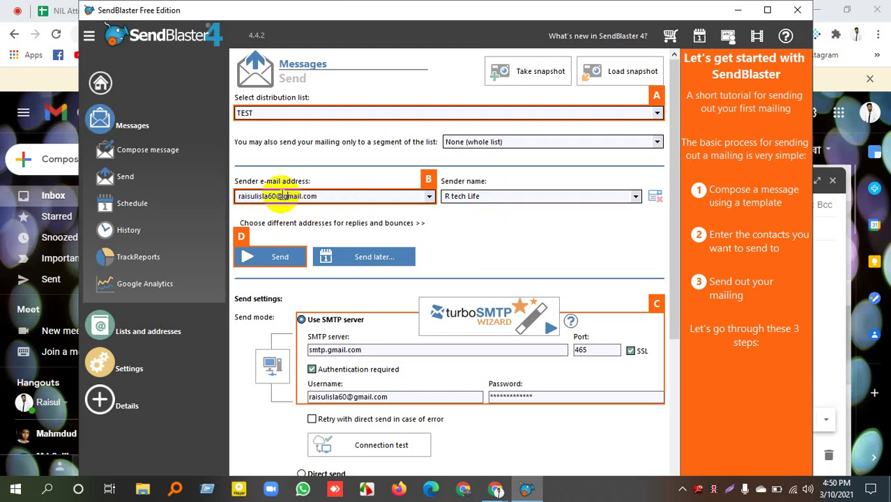
pyautogui.doubleClick(280, 196)
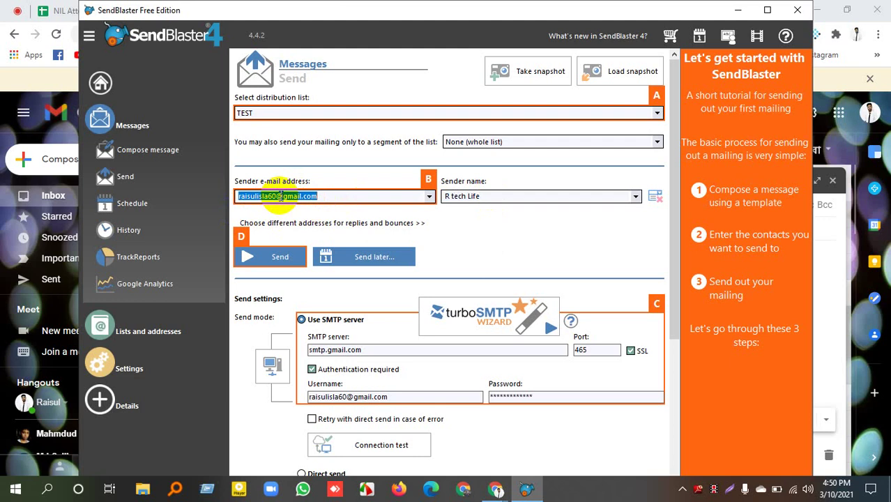
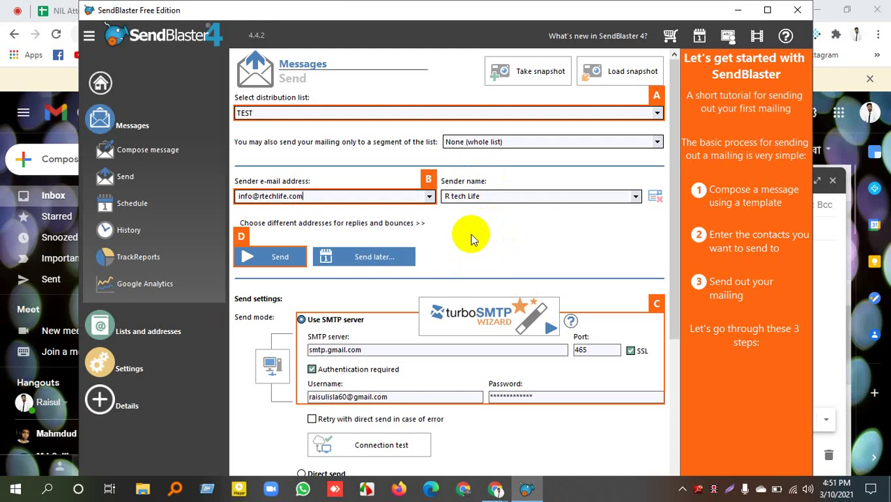
pyautogui.click(313, 183)
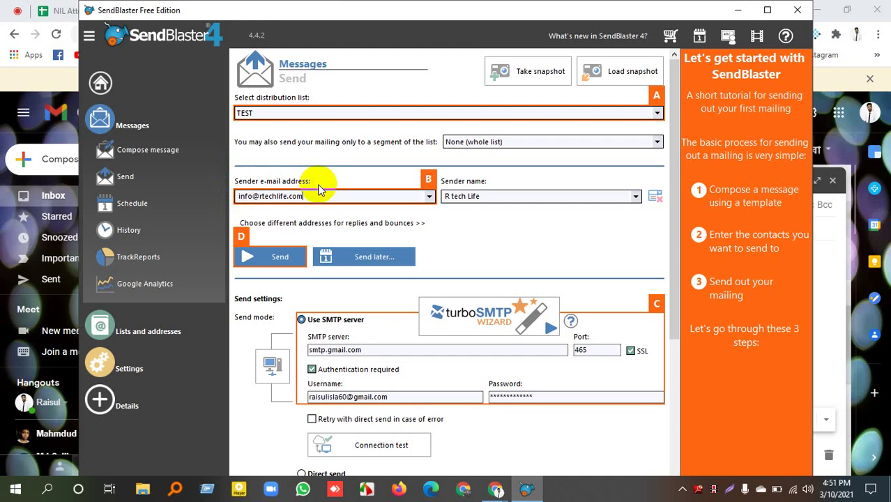
pyautogui.click(466, 224)
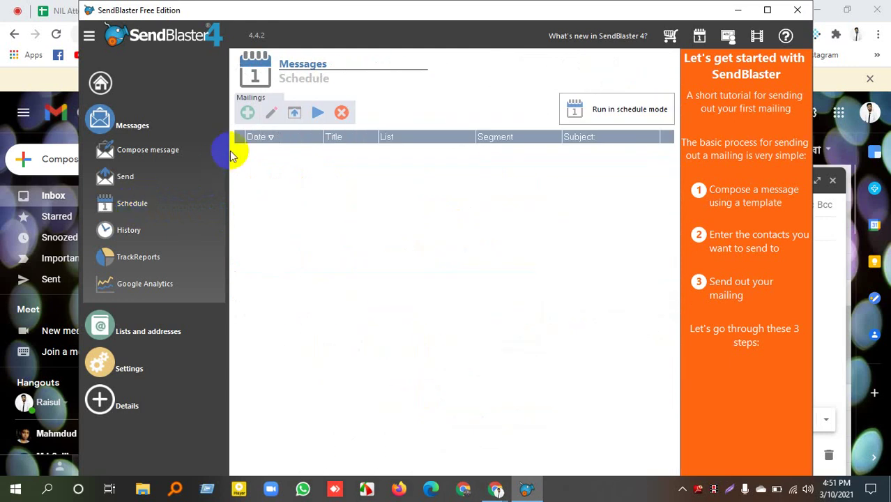
# Start and cancel a new scheduled mailing, then dismiss the schedule mode notice.
pyautogui.click(248, 113)
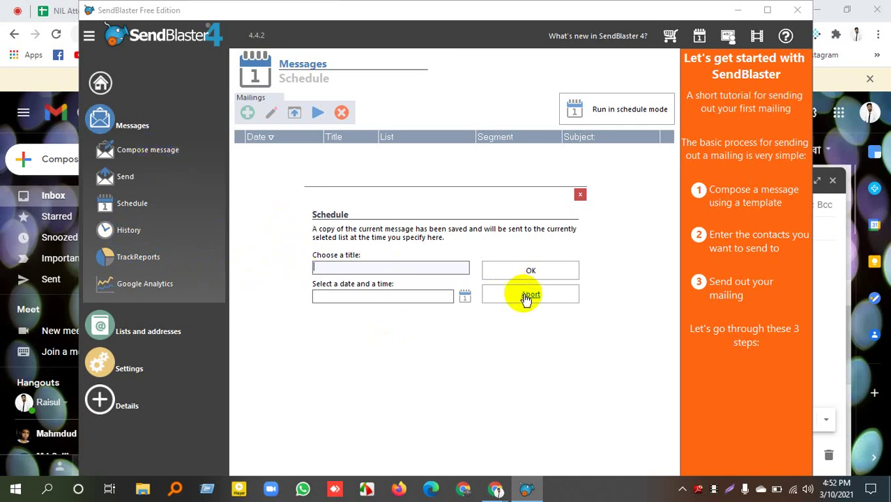
pyautogui.click(580, 194)
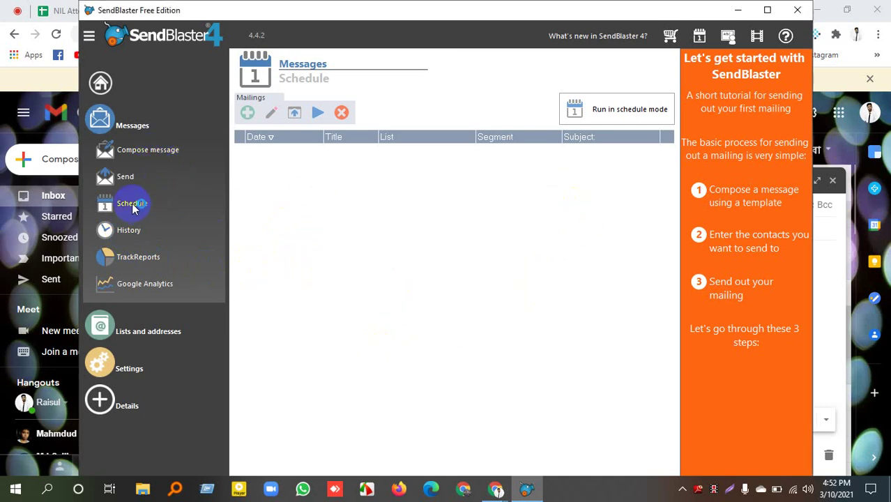
pyautogui.click(126, 202)
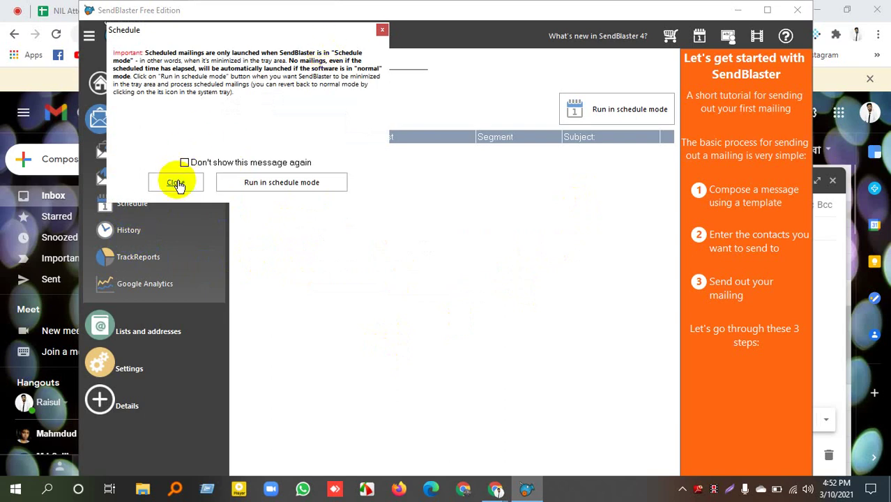
pyautogui.click(175, 182)
# Try opening a mailing from the empty history, dismiss 'No mailing selected', and return to Send.
pyautogui.click(128, 232)
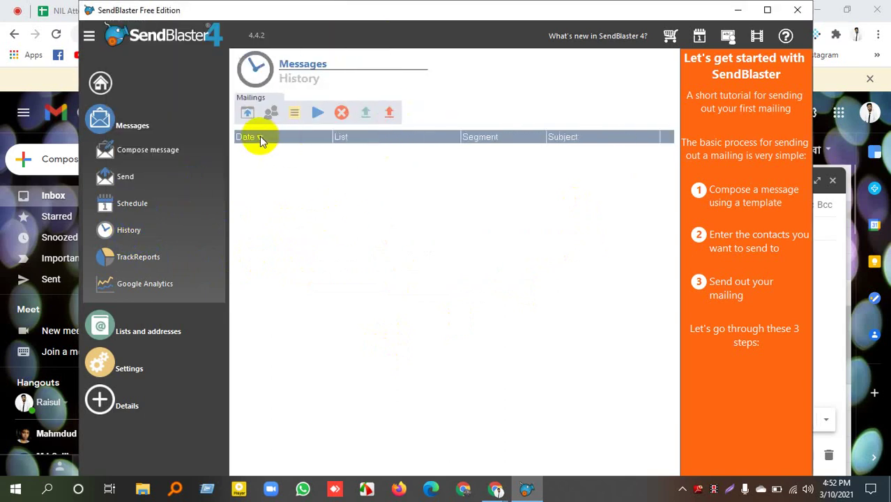
pyautogui.click(249, 113)
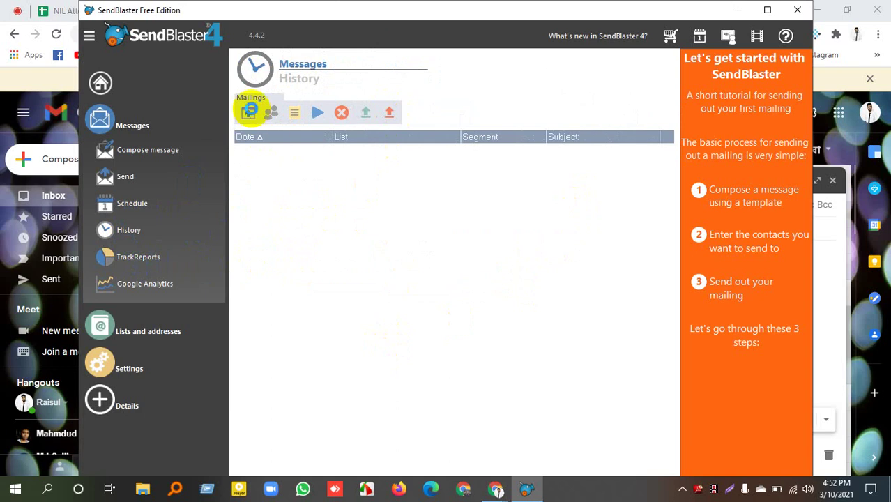
pyautogui.click(502, 215)
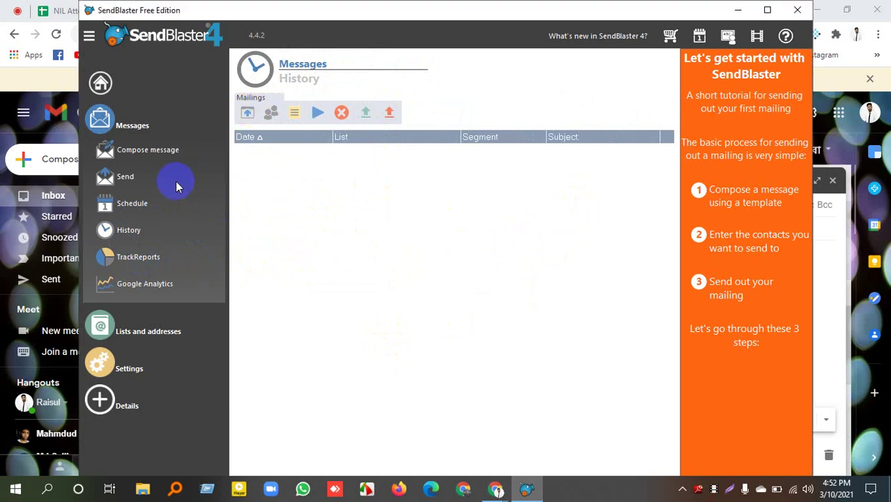
pyautogui.click(125, 179)
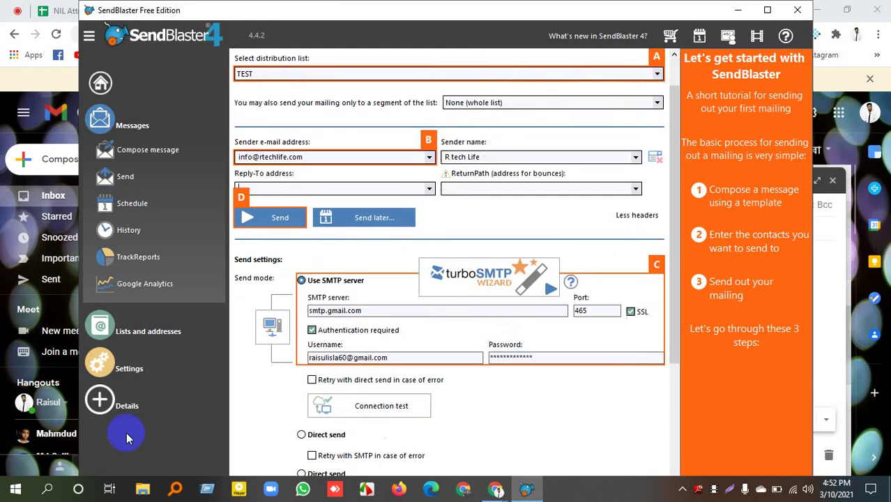
# Review the Send page, check the Reply-To choices, and select the ReturnPath field.
pyautogui.scroll(-3, 282, 391)
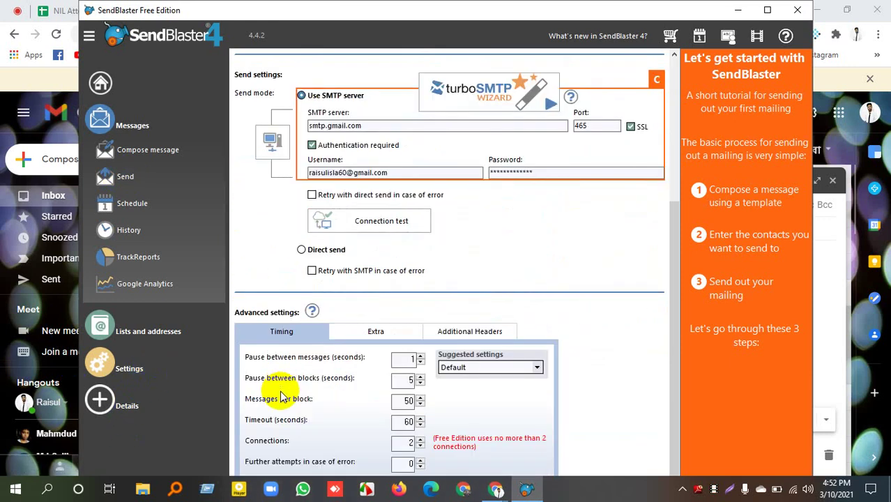
pyautogui.scroll(3, 290, 425)
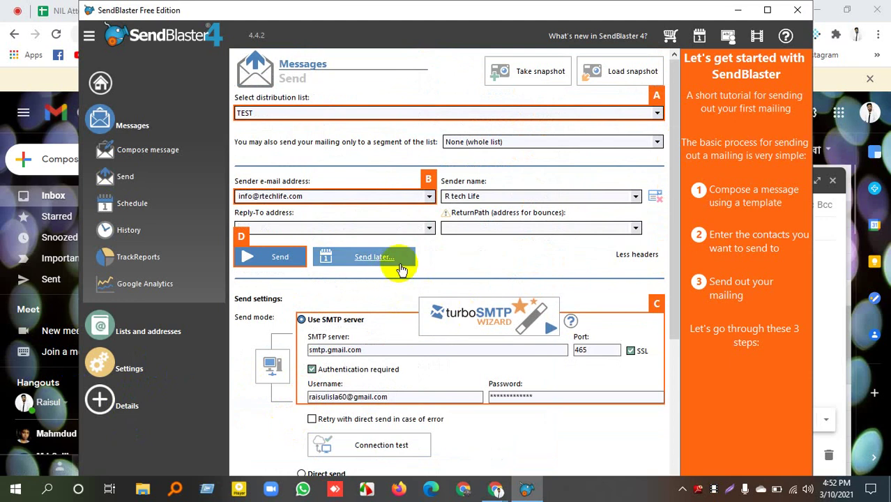
pyautogui.click(429, 228)
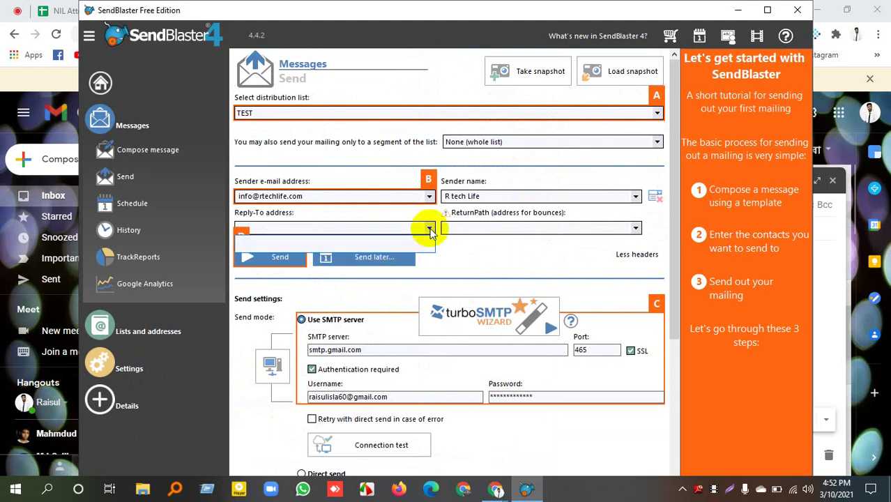
pyautogui.click(429, 228)
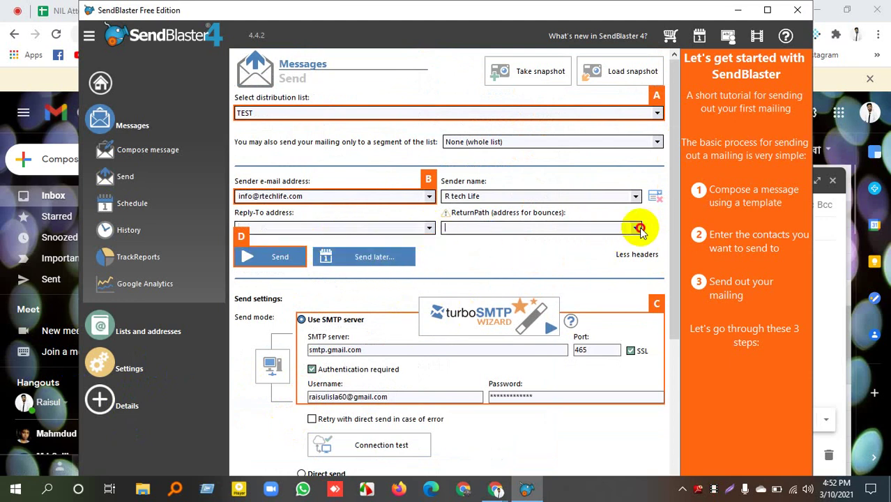
pyautogui.click(539, 231)
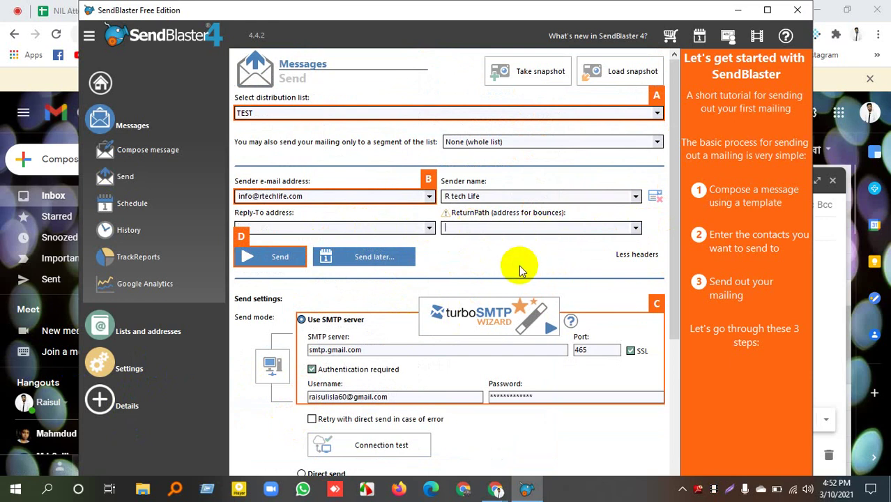
# Reselect TEST as the distribution list, then glance at the meeting before returning to SendBlaster.
pyautogui.click(269, 114)
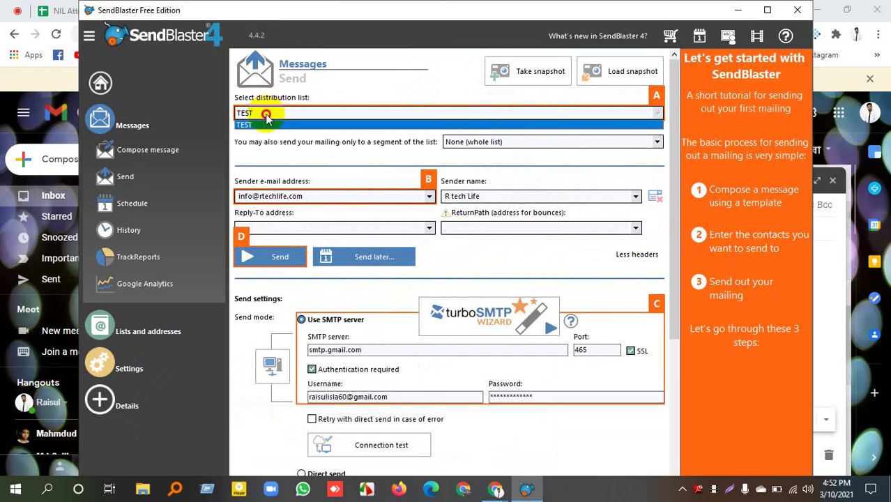
pyautogui.click(277, 125)
pyautogui.scroll(-3, 434, 113)
pyautogui.scroll(3, 461, 179)
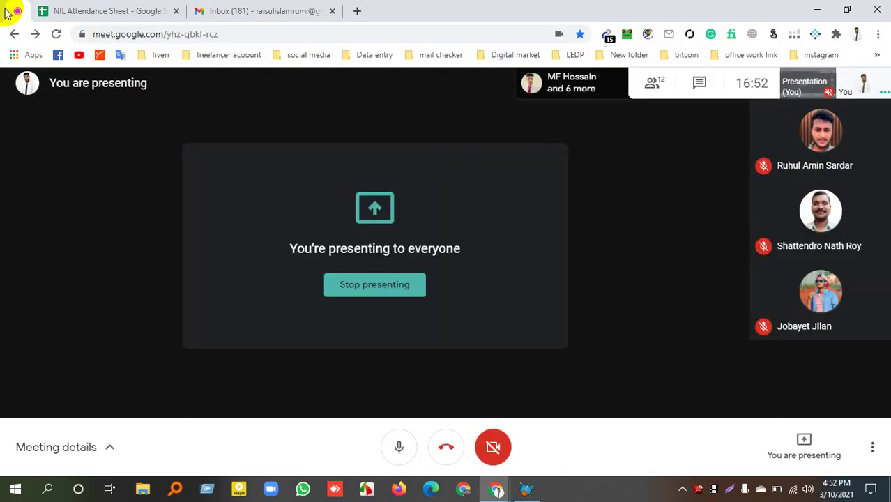
pyautogui.click(547, 403)
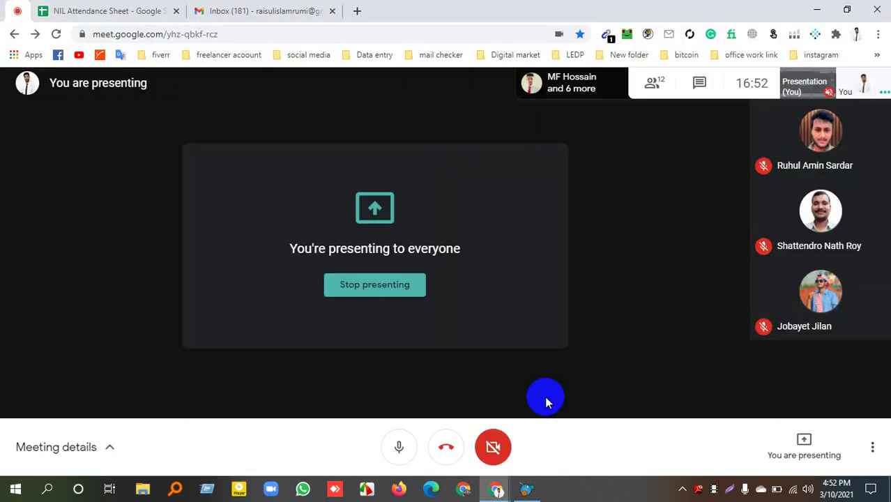
pyautogui.click(527, 488)
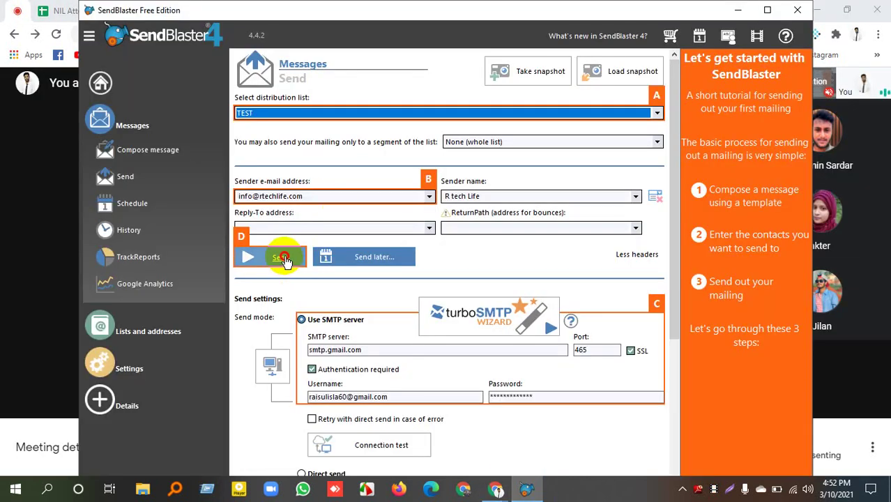
# Send the mailing to TEST and tick 'Don't show this message again' on the antivirus warning.
pyautogui.click(283, 258)
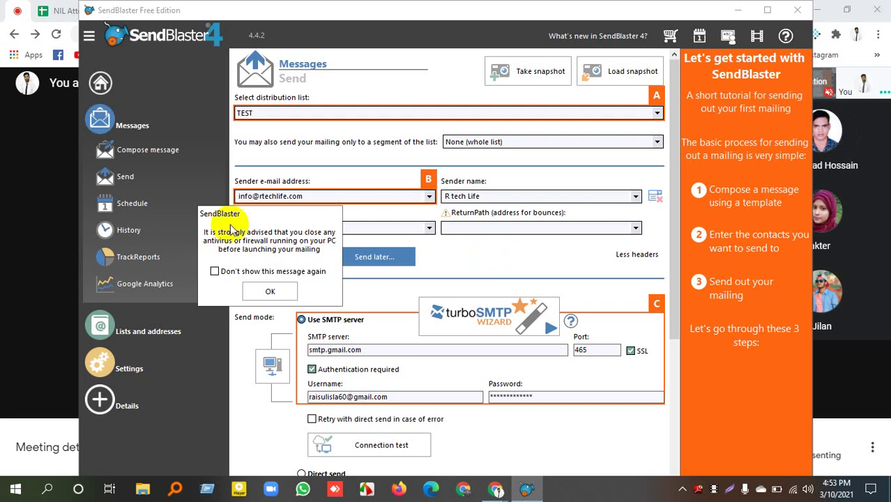
pyautogui.click(215, 271)
# Confirm the warning with OK so SmartSend delivers all 27 messages.
pyautogui.click(270, 291)
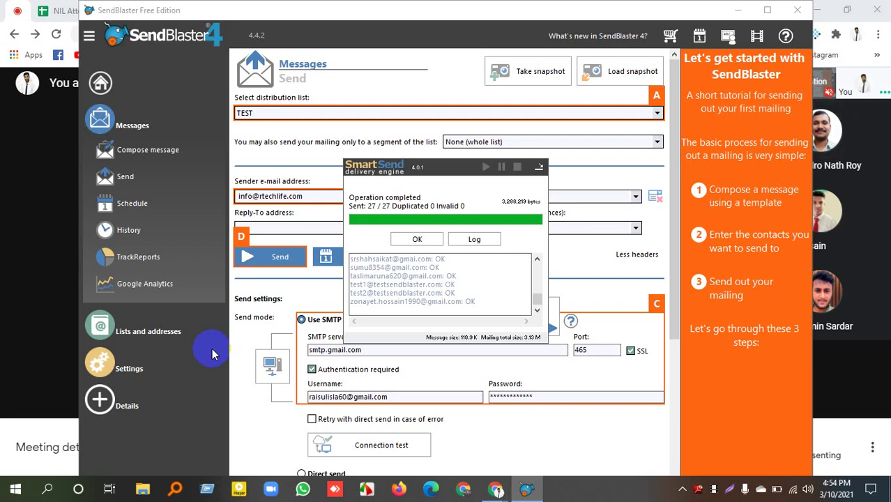
# Close the SmartSend report, reopen the product sale service message, and minimize SendBlaster.
pyautogui.click(412, 240)
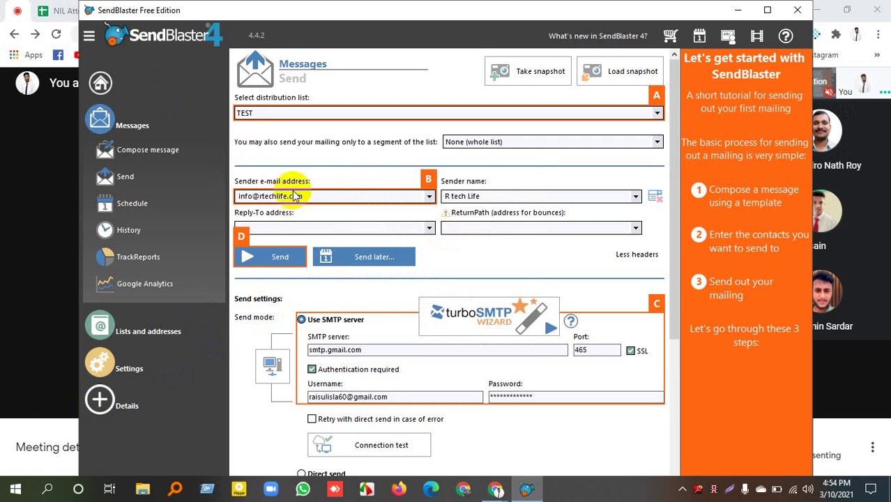
pyautogui.click(120, 155)
pyautogui.scroll(-5, 443, 324)
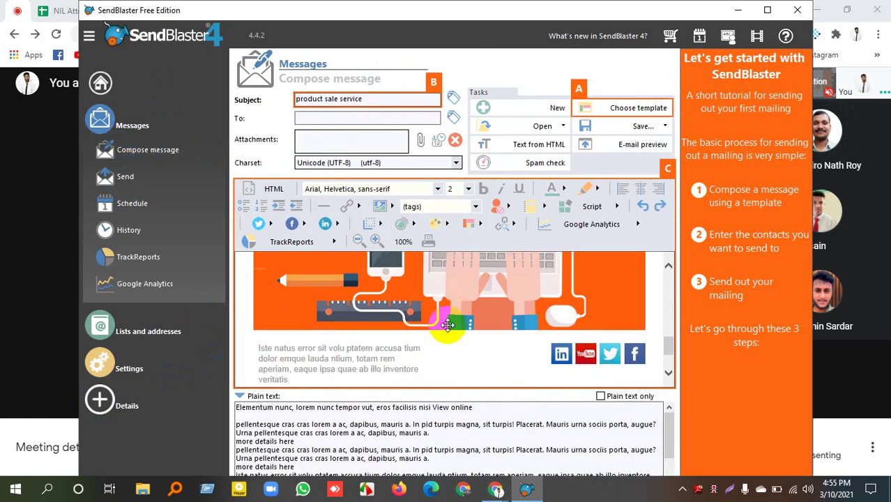
pyautogui.scroll(5, 442, 325)
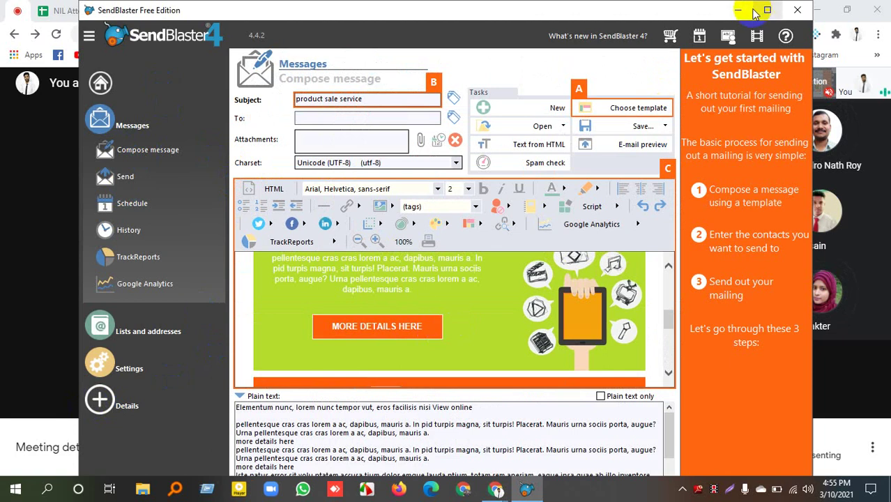
pyautogui.click(746, 11)
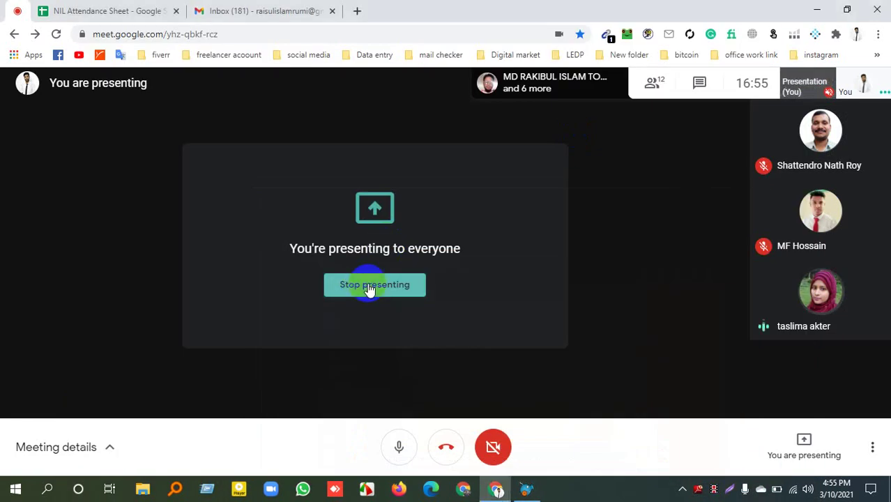
# End the Google Meet screen presentation so the participant's tile shows again.
pyautogui.click(370, 290)
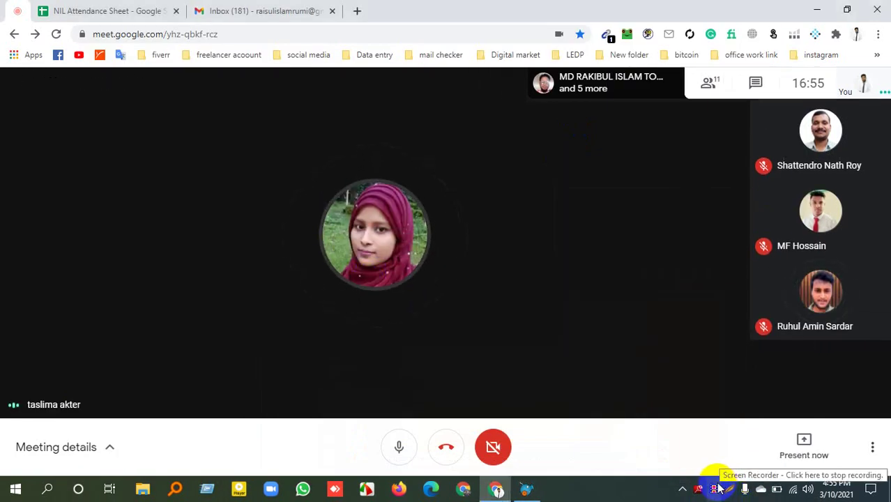
pyautogui.click(548, 314)
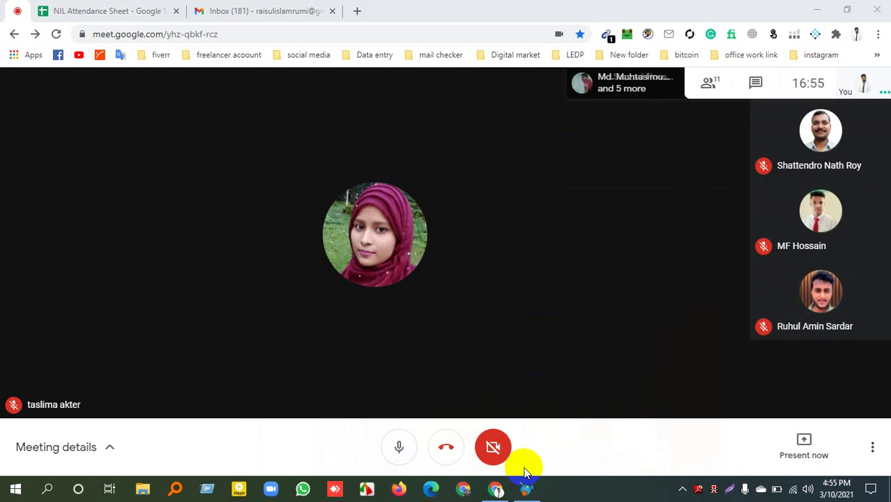
pyautogui.moveTo(526, 487)
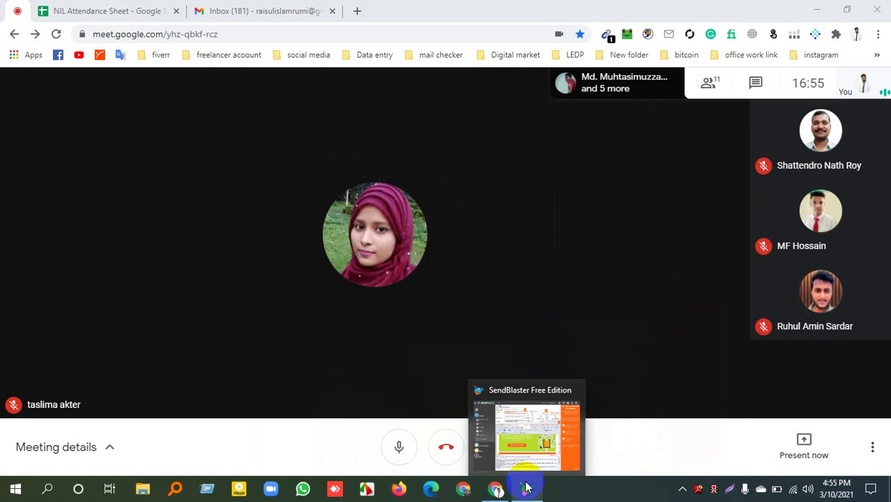